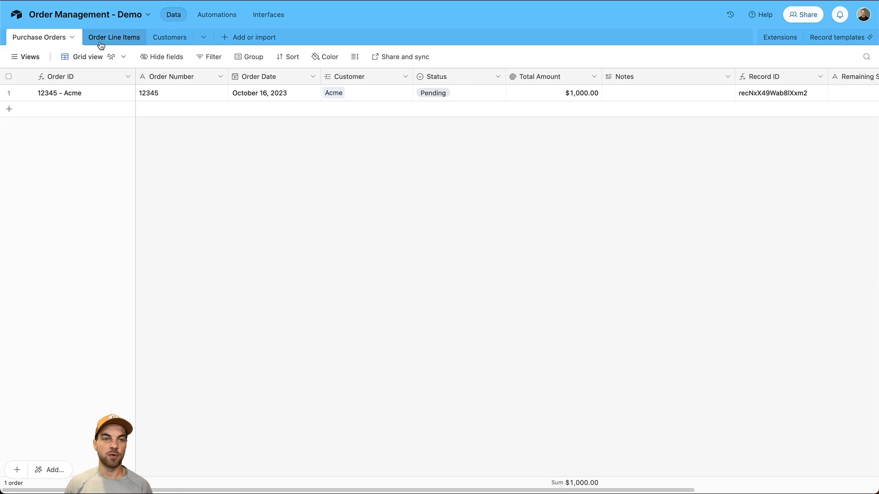
Create a blank table named "Packing Slip Items" in the base.
left_click(247, 38)
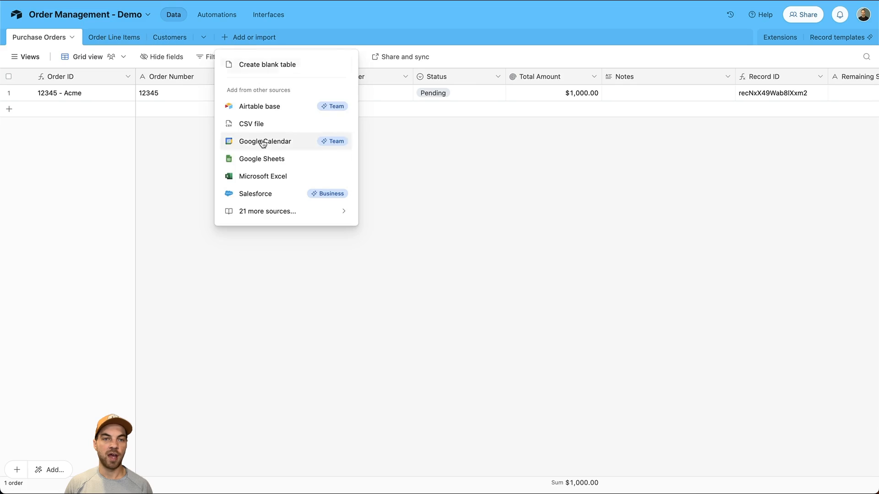
left_click(269, 71)
type("Pac")
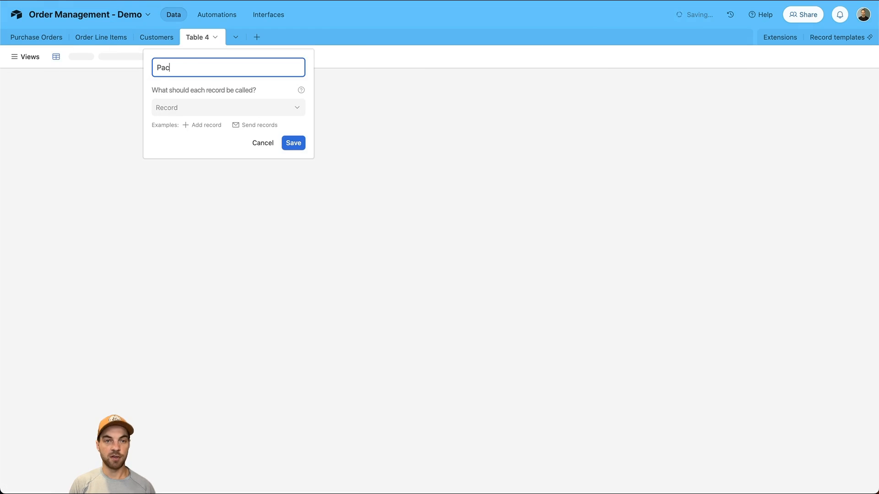
type("king Slip Items")
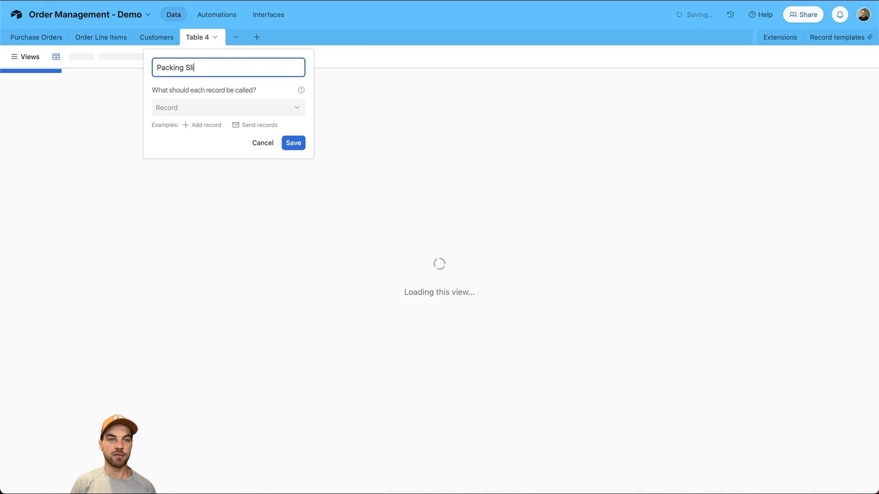
key("Return")
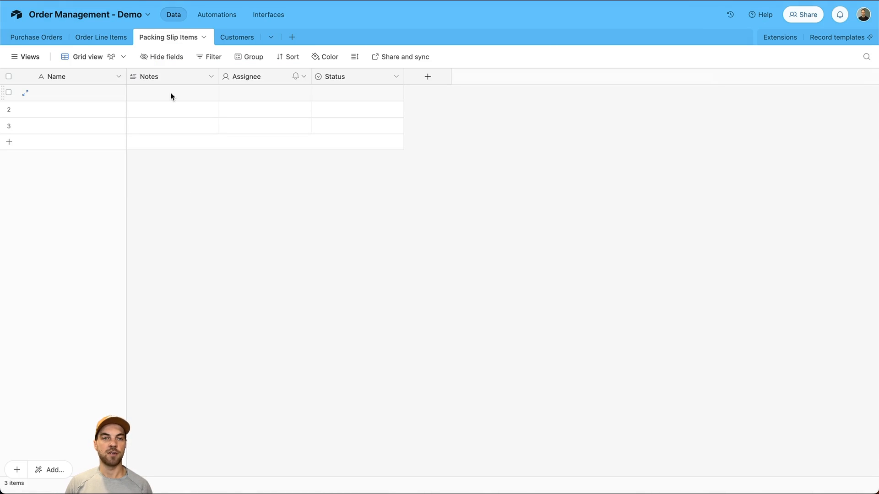
Delete the default Notes, Assignee and Status fields from the Packing Slip Items table.
left_click(173, 72)
left_click(368, 79, "shift")
right_click(367, 78)
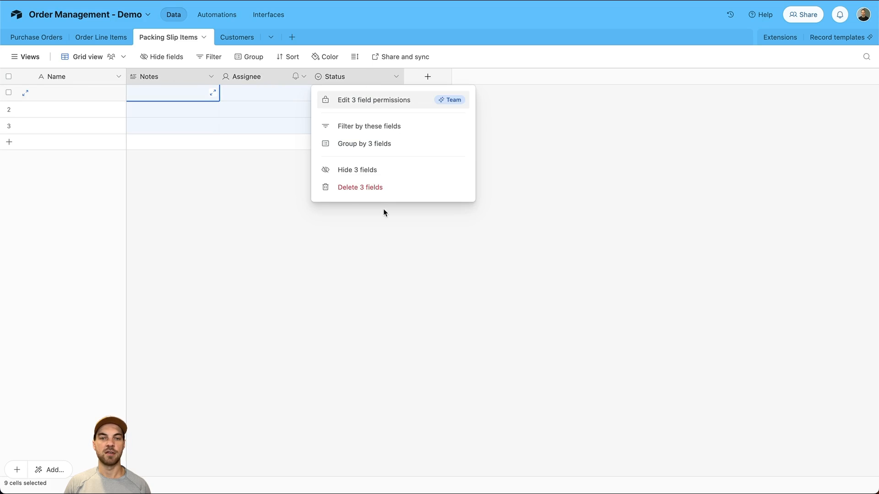
left_click(376, 185)
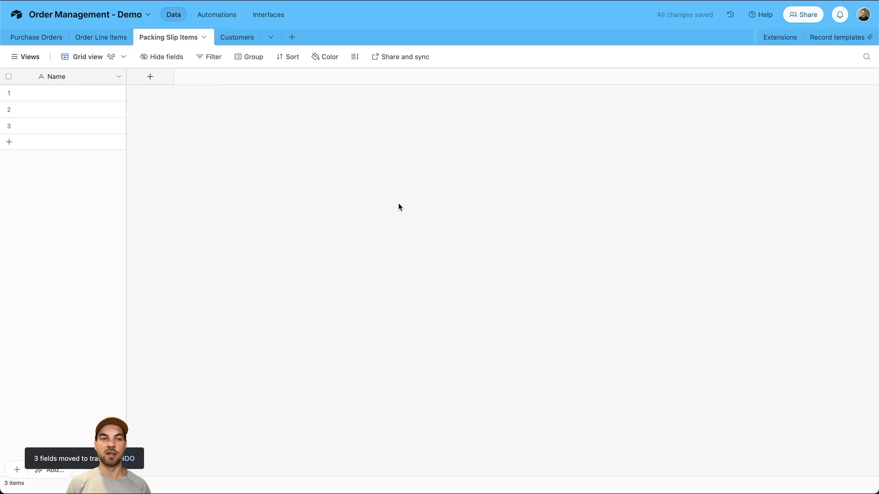
Add a linked-record field to the Order Line Items table and widen its column slightly.
left_click(172, 82)
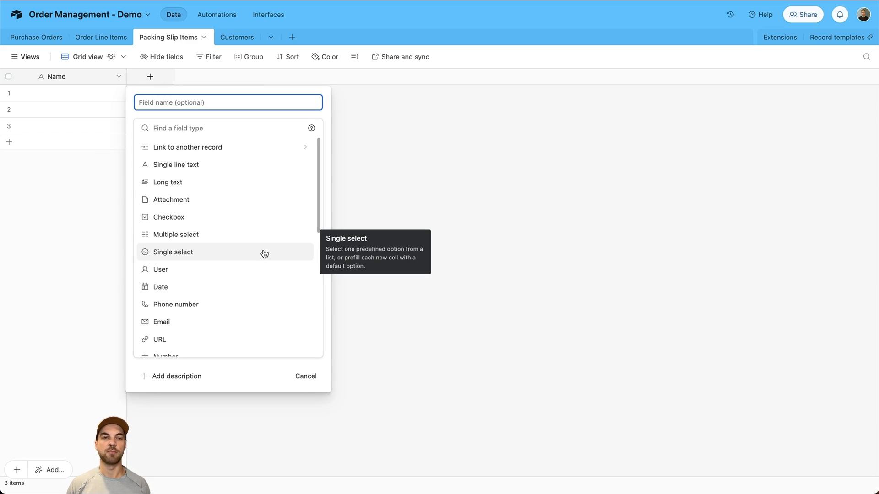
left_click(256, 148)
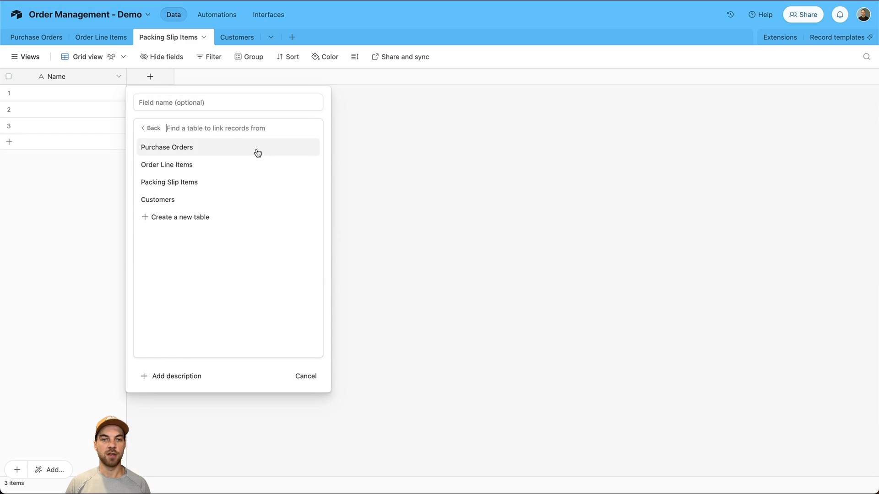
left_click(184, 170)
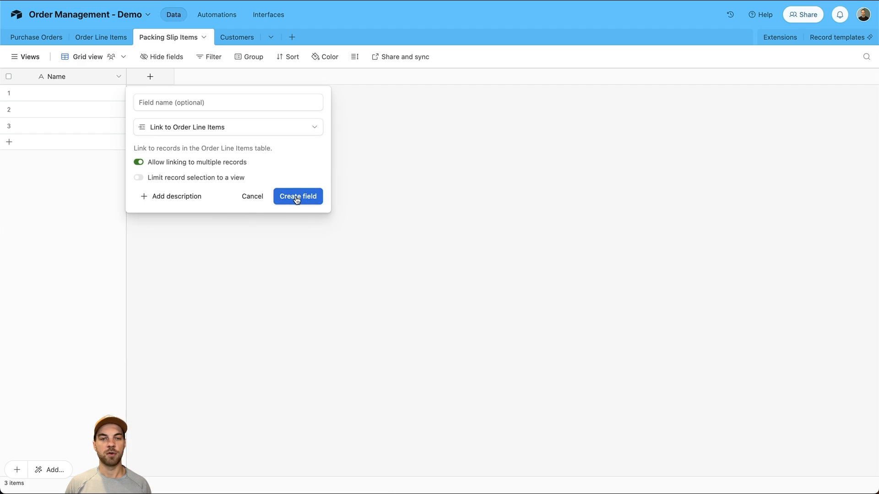
left_click(298, 197)
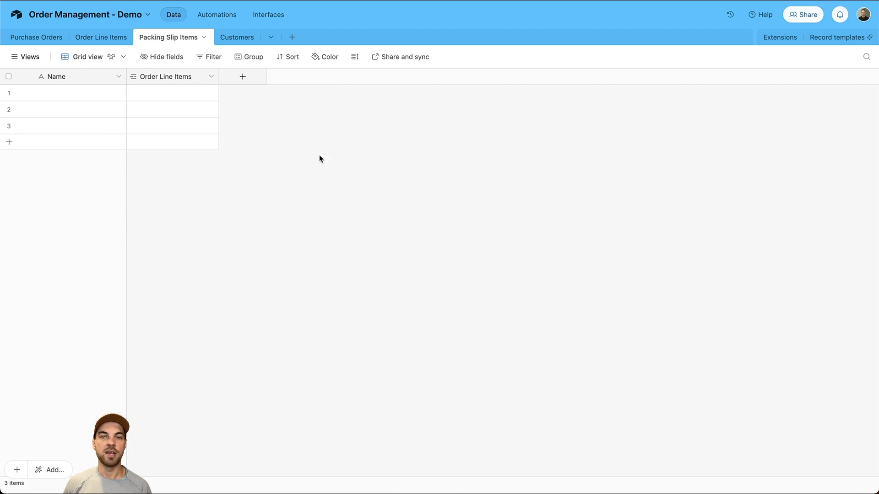
left_click_drag(218, 77, 227, 77)
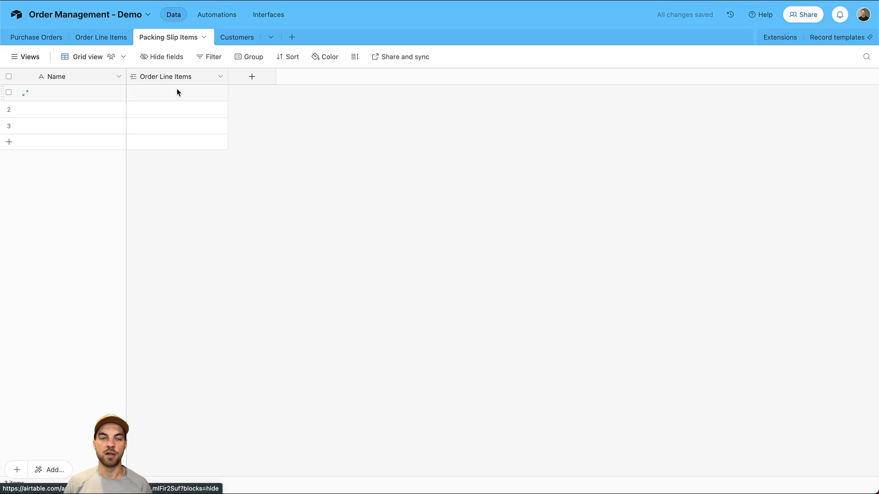
Turn off linking to multiple records for the Order Line Items field and save it.
double_click(190, 75)
left_click(140, 163)
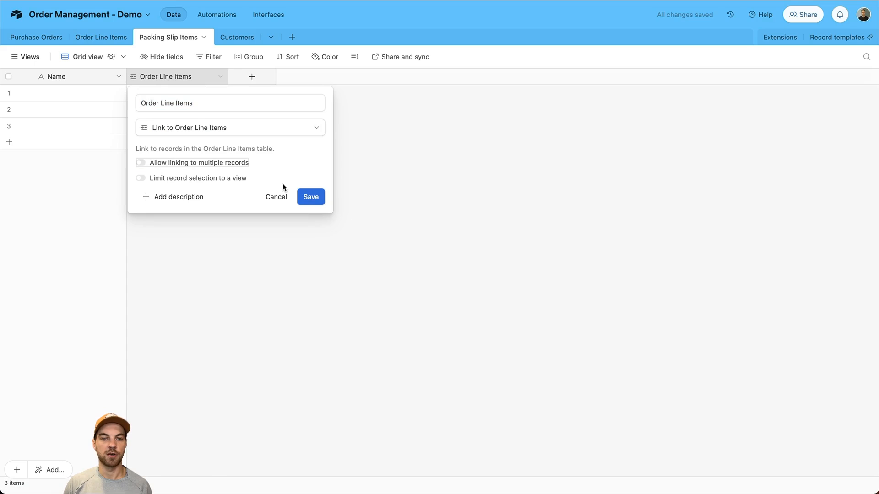
left_click(315, 196)
Add a Number field named "Quantity Shipped".
left_click(257, 78)
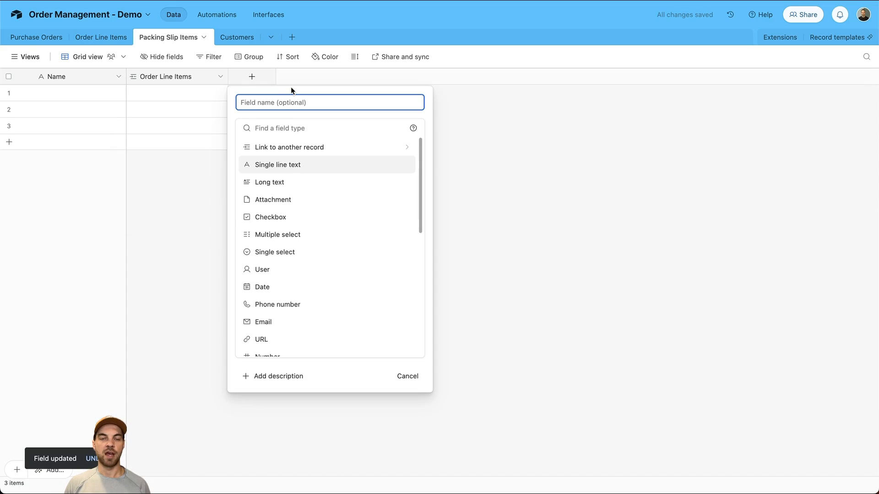
type("Quantit")
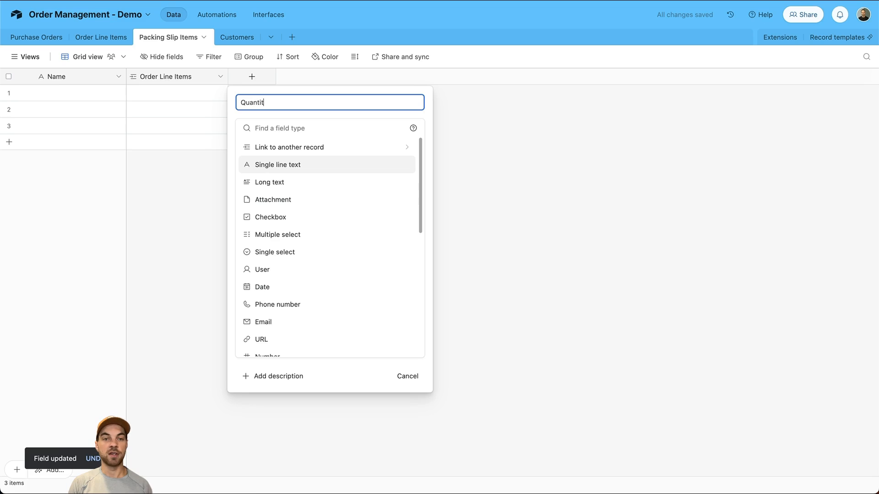
type("y Shipped")
key("Tab")
type("numb")
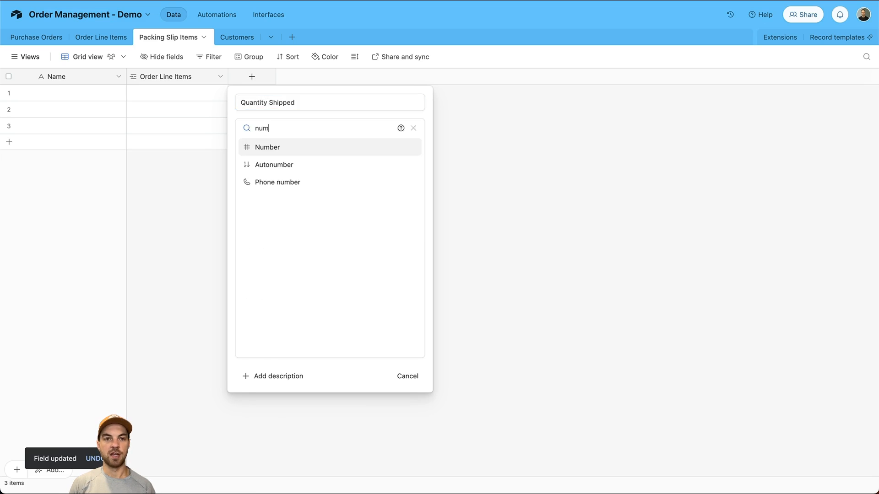
key("Return")
Add a Lookup field showing Customer (from Purchase Orders) from Order Line Items, limited to the last 1 item.
left_click(346, 78)
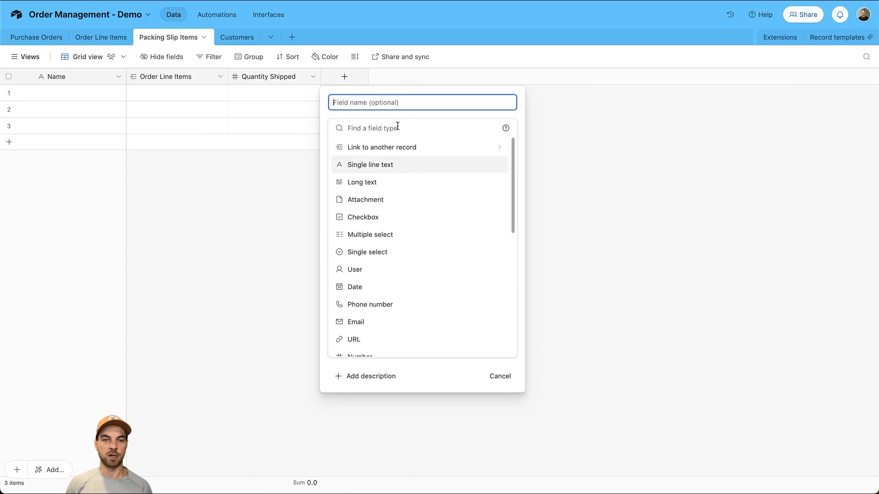
left_click(397, 125)
type("look")
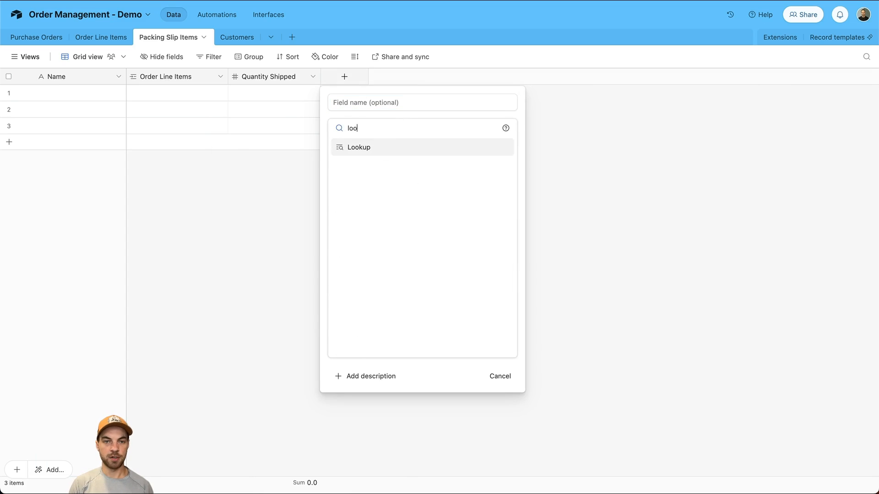
key("Return")
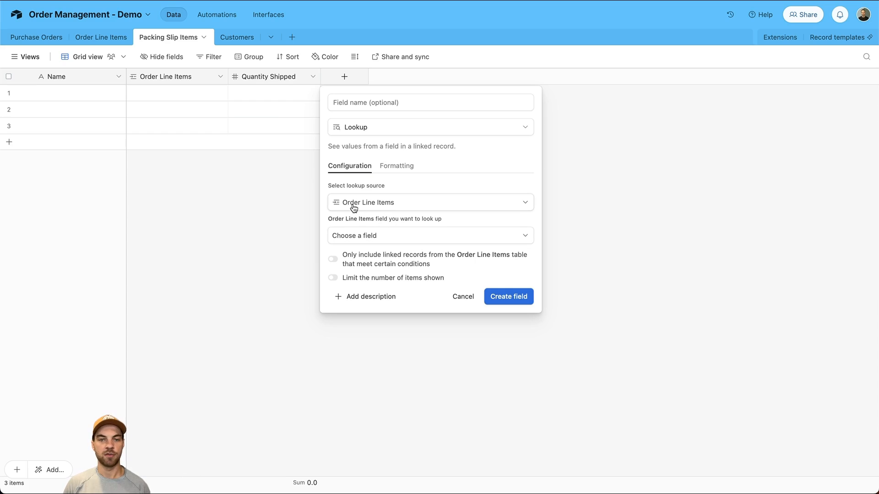
left_click(373, 236)
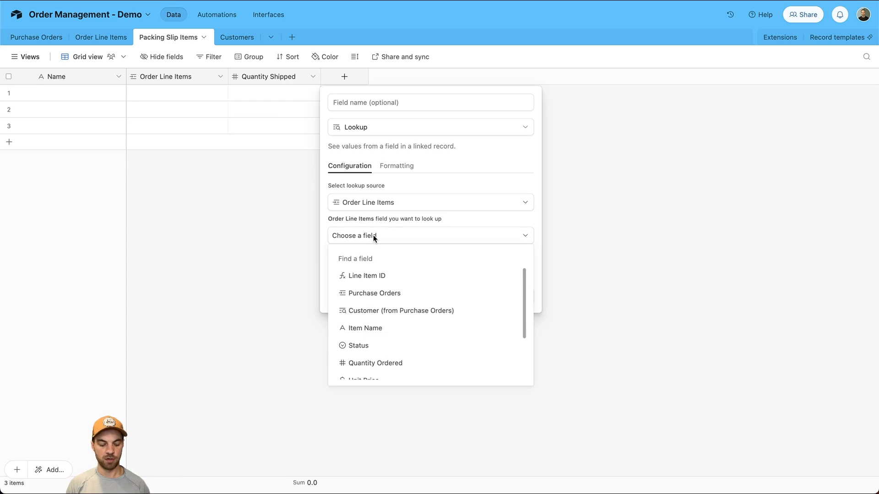
type("cust")
left_click(421, 275)
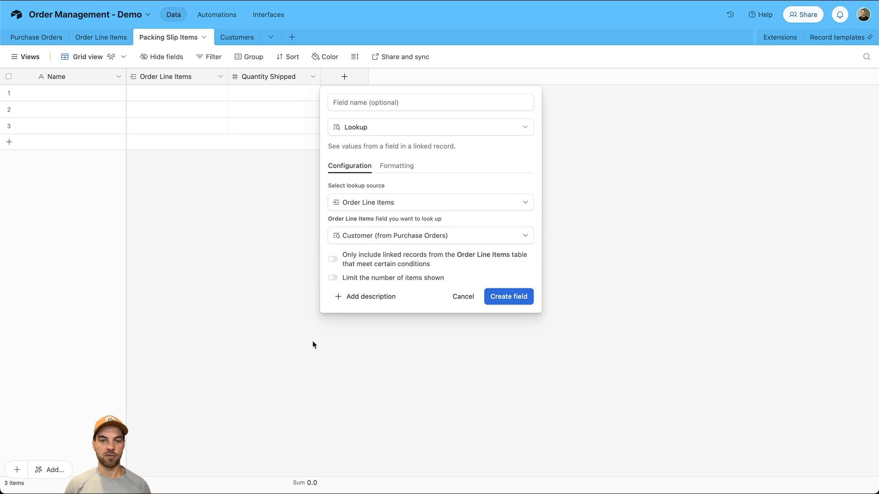
left_click(343, 280)
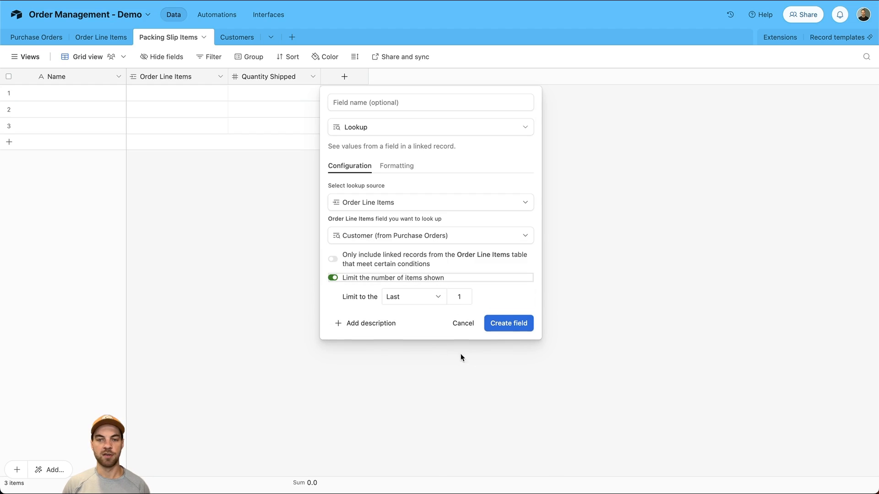
left_click(501, 326)
Widen the new customer lookup column and rename the field to "Customer".
left_click_drag(411, 77, 466, 77)
left_click(380, 76)
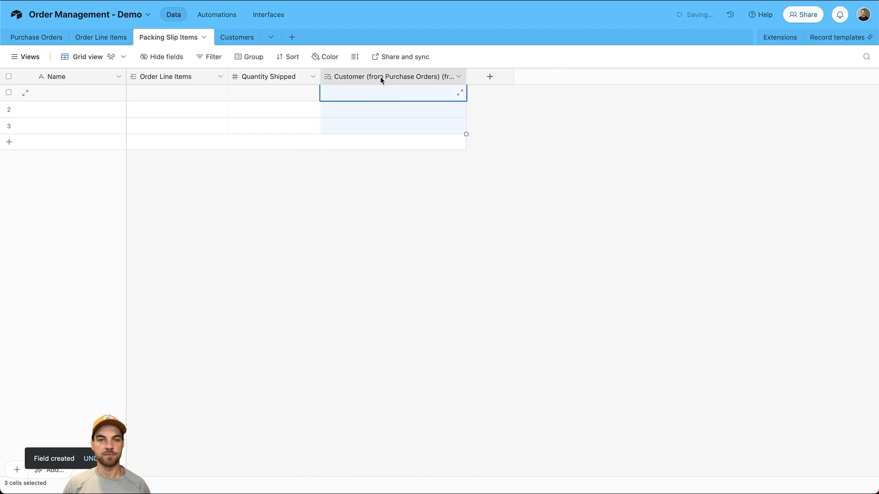
double_click(380, 76)
type("Customer")
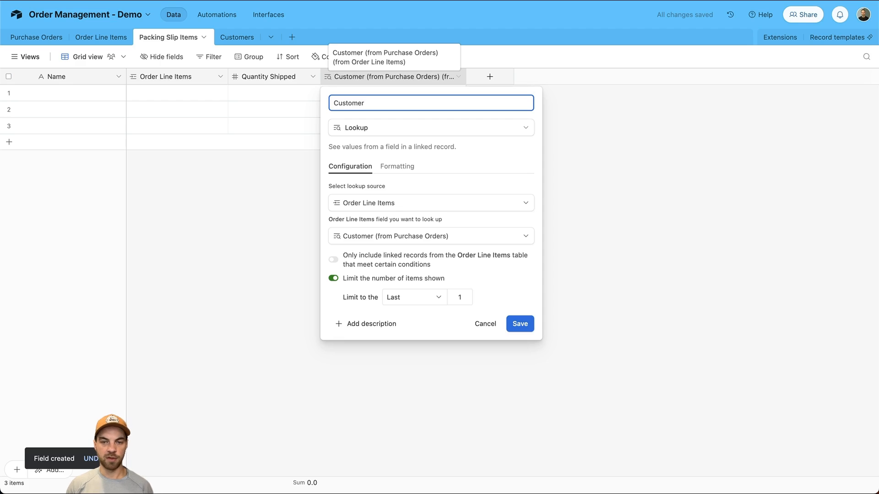
left_click(519, 323)
Add a Lookup field that shows Item Name from the linked Order Line Items.
left_click(432, 76)
type("look")
key("Return")
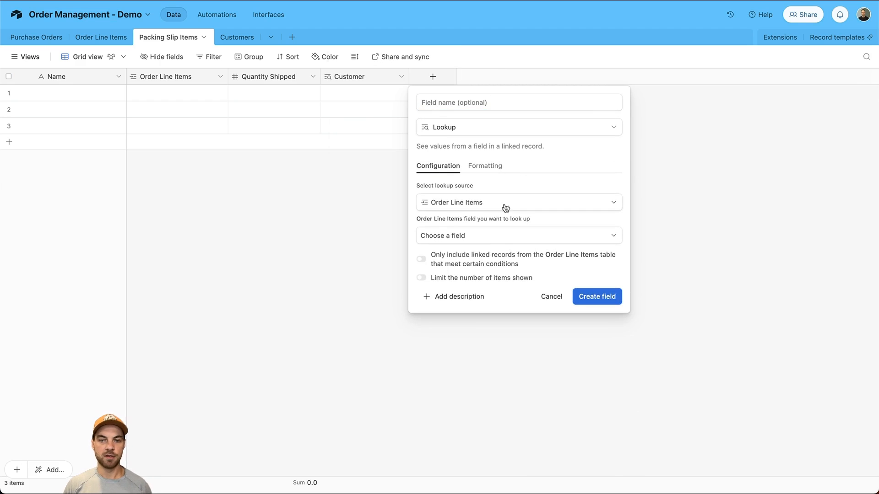
left_click(493, 233)
type("item")
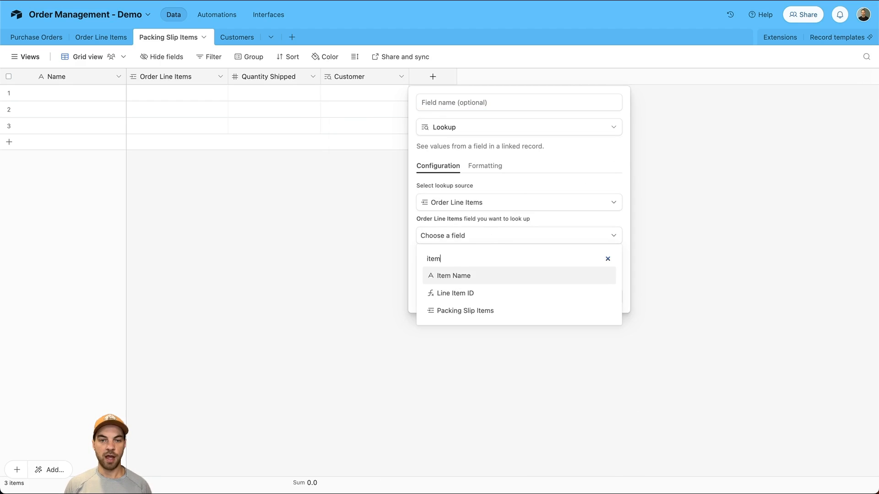
left_click(484, 281)
left_click(595, 296)
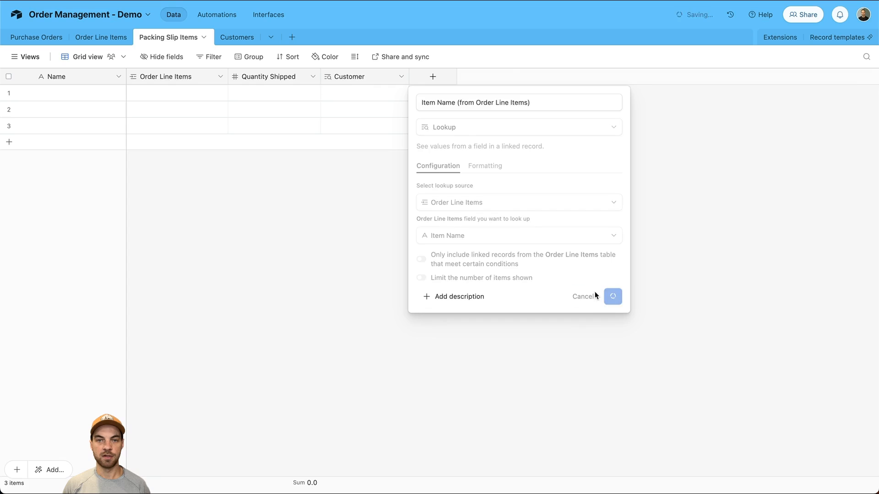
Limit the item name lookup to the last 1 item and rename the field to "Item Name".
left_click(447, 279)
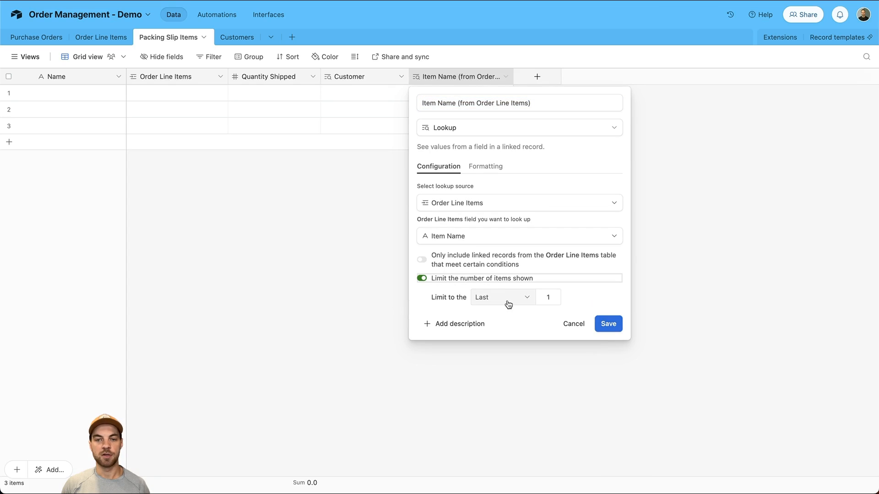
left_click_drag(542, 99, 525, 103)
left_click(557, 103)
key("BackSpace")
key("BackSpace")
key("BackSpace")
key("BackSpace")
key("BackSpace")
key("BackSpace")
key("BackSpace")
key("BackSpace")
key("BackSpace")
key("BackSpace")
key("BackSpace")
key("BackSpace")
key("BackSpace")
key("BackSpace")
key("BackSpace")
key("BackSpace")
key("BackSpace")
key("BackSpace")
key("BackSpace")
key("BackSpace")
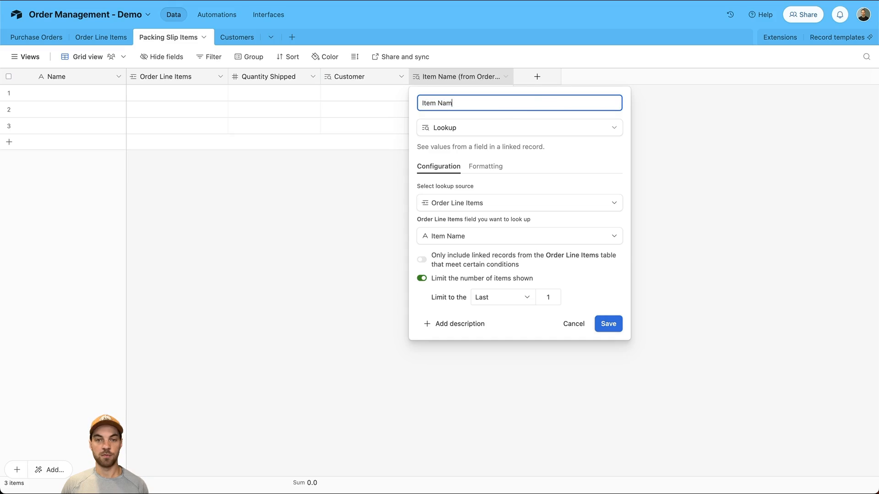
type("e")
left_click(608, 323)
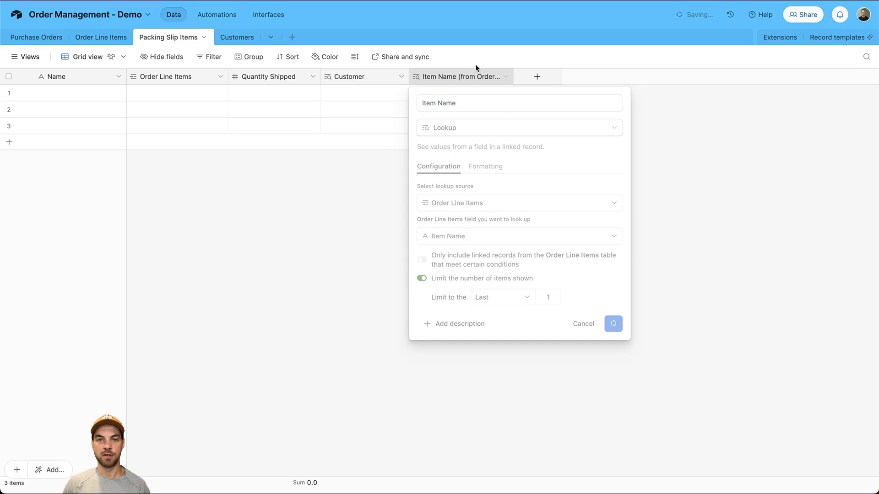
Add a Lookup field showing Purchase Orders from Order Line Items, limited to the last 1 item.
left_click(536, 76)
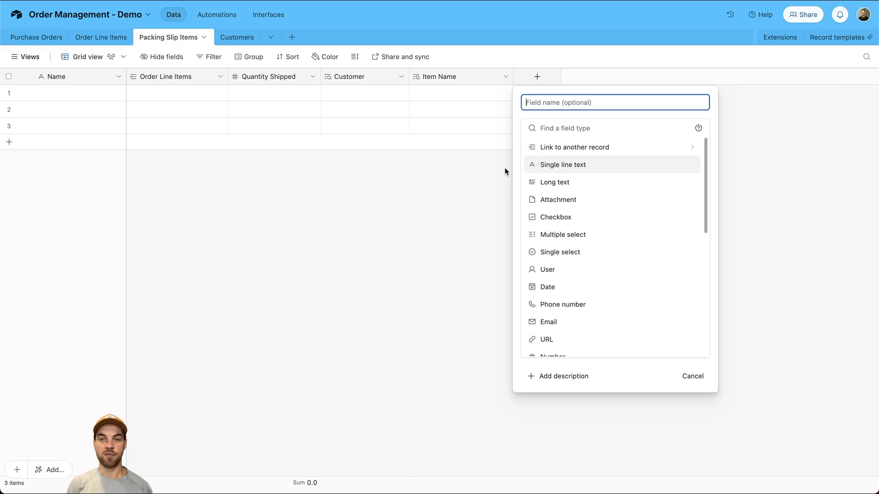
key("Tab")
type("loo")
key("Return")
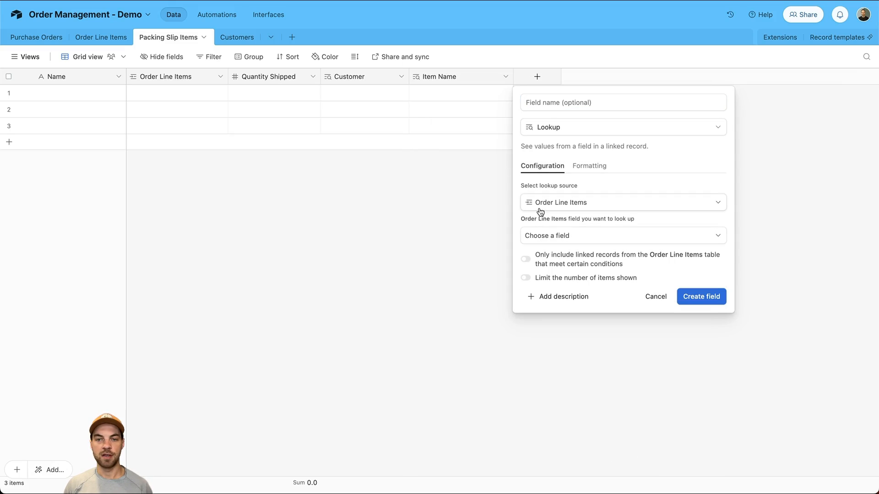
left_click(569, 201)
left_click(592, 245)
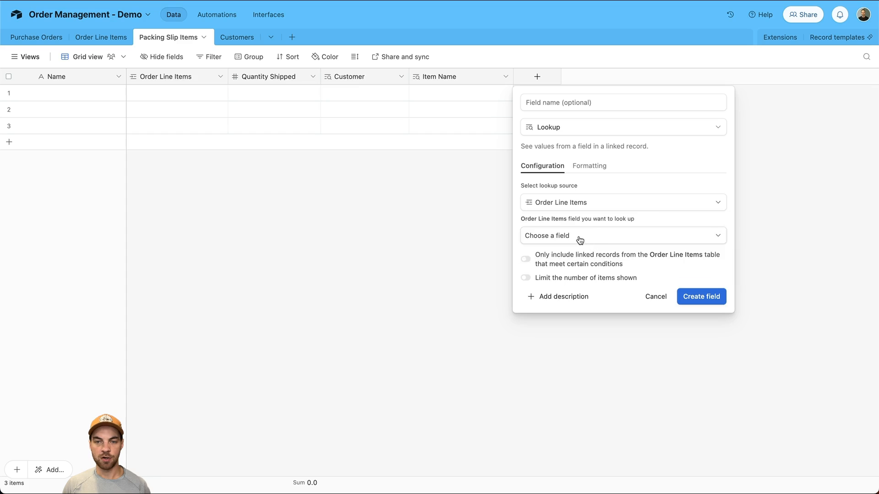
left_click(580, 240)
left_click(587, 294)
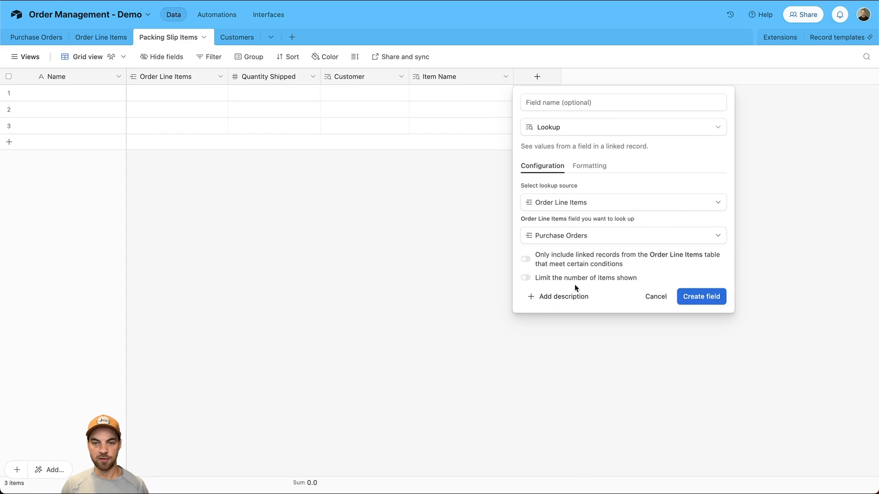
left_click(555, 278)
left_click(694, 325)
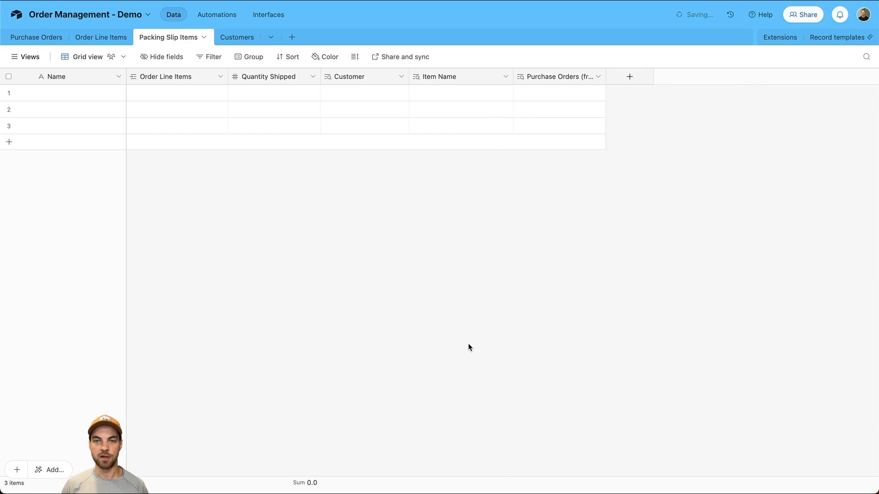
Rename the purchase orders lookup field to "Purchase Orders", removing the "(from Order Line Items)" suffix.
double_click(600, 76)
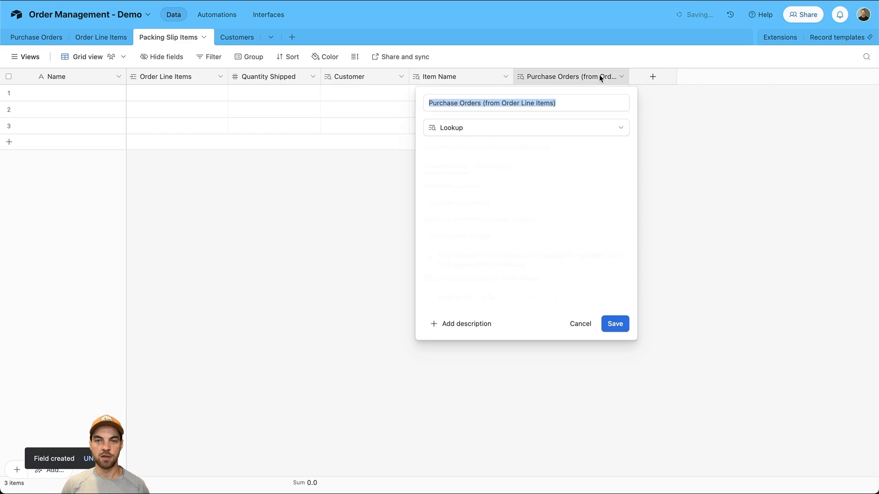
left_click_drag(566, 103, 480, 103)
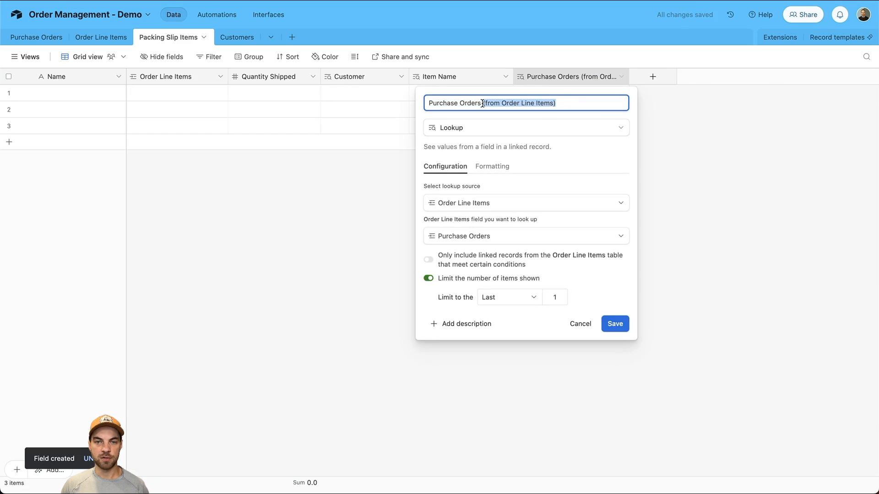
key("BackSpace")
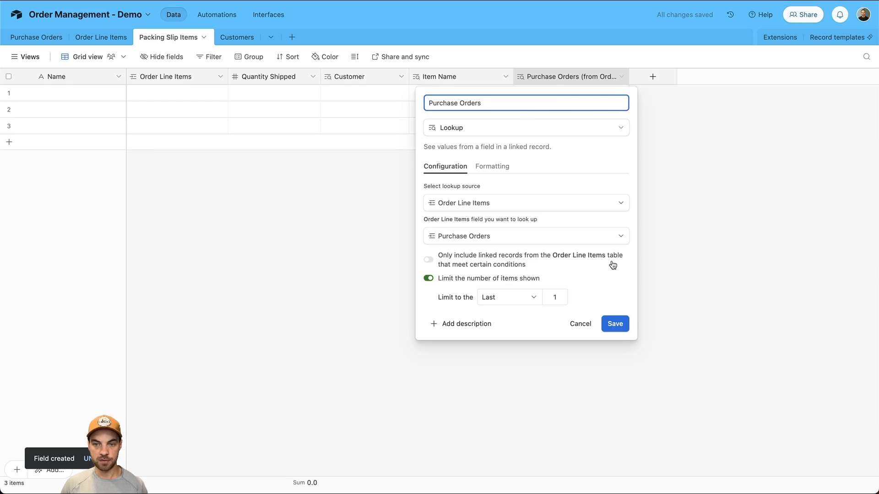
left_click(615, 323)
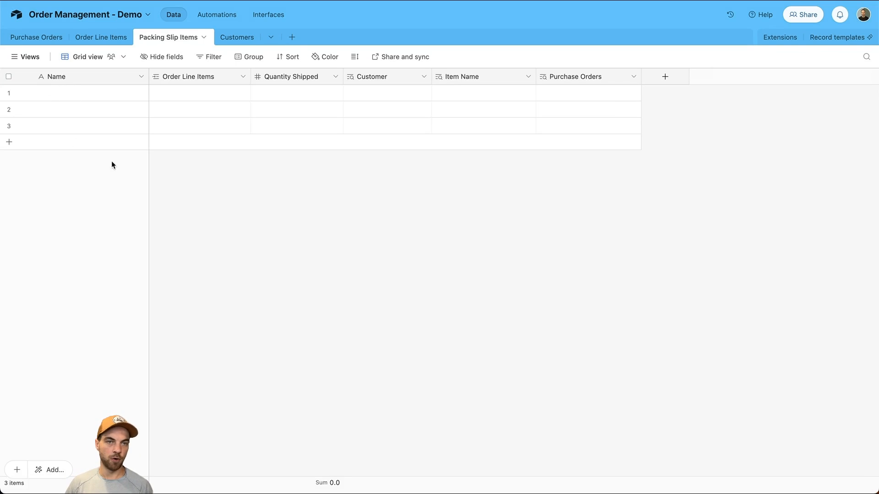
Create a blank table named "Packing Slip" whose records are called Shipment.
left_click(293, 38)
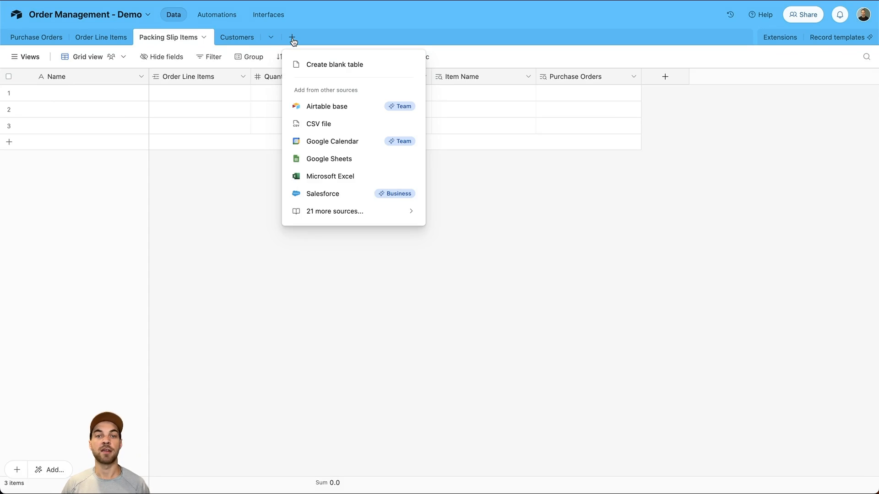
left_click(316, 65)
type("Packing Slip")
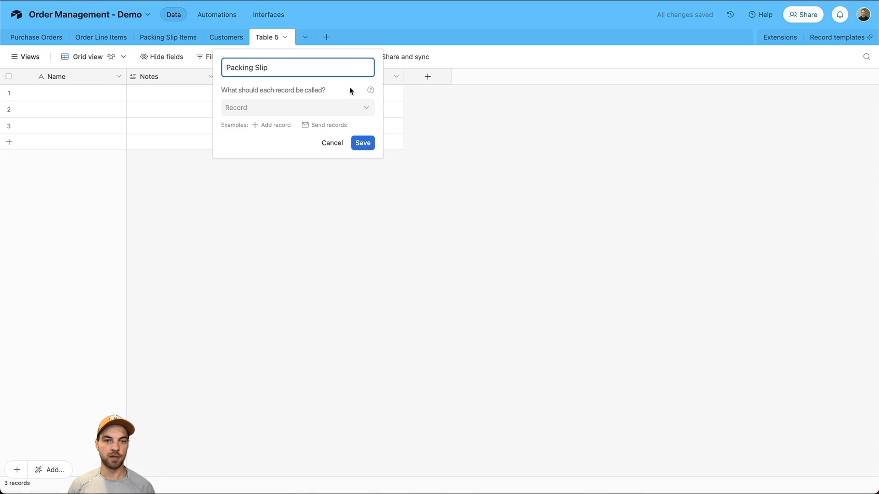
left_click(340, 108)
type("shipe")
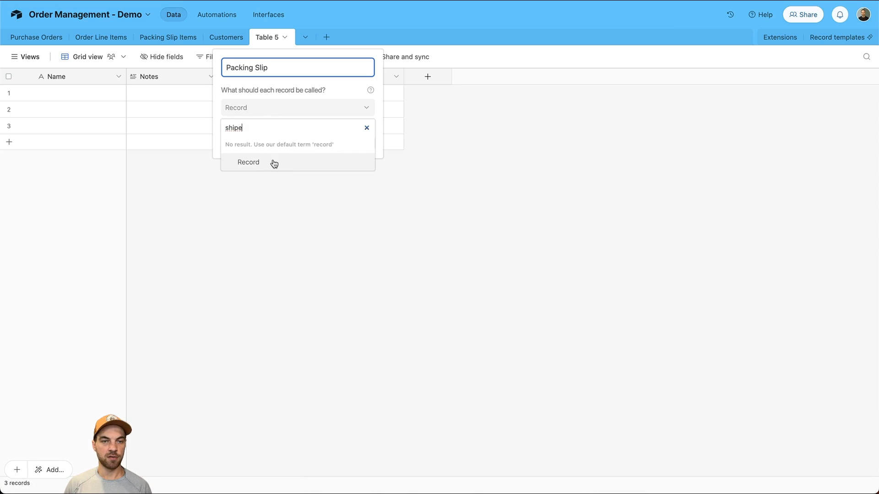
key("BackSpace")
left_click(260, 161)
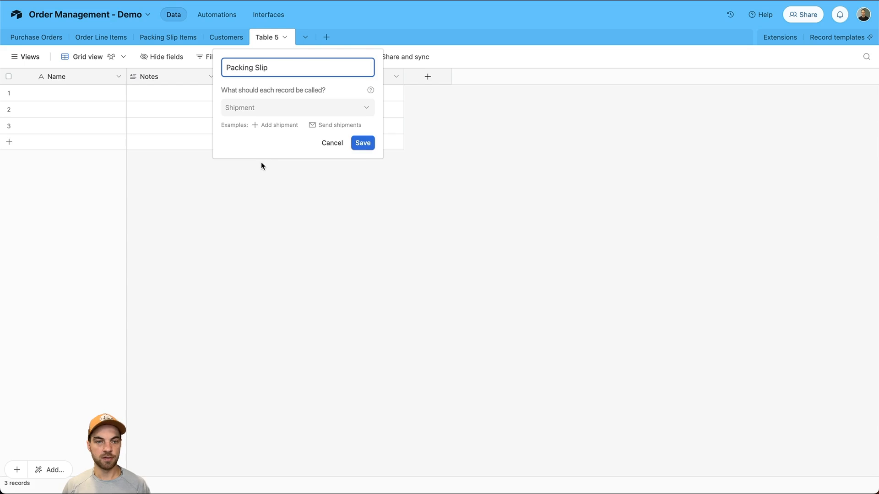
left_click(363, 143)
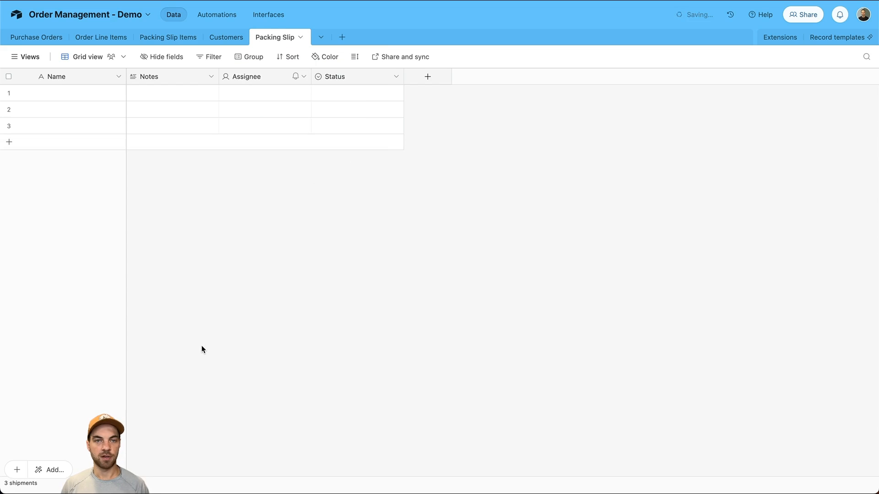
Delete the default Notes, Assignee and Status fields from the Packing Slip table.
left_click(166, 77)
left_click(345, 76, "shift")
right_click(346, 76)
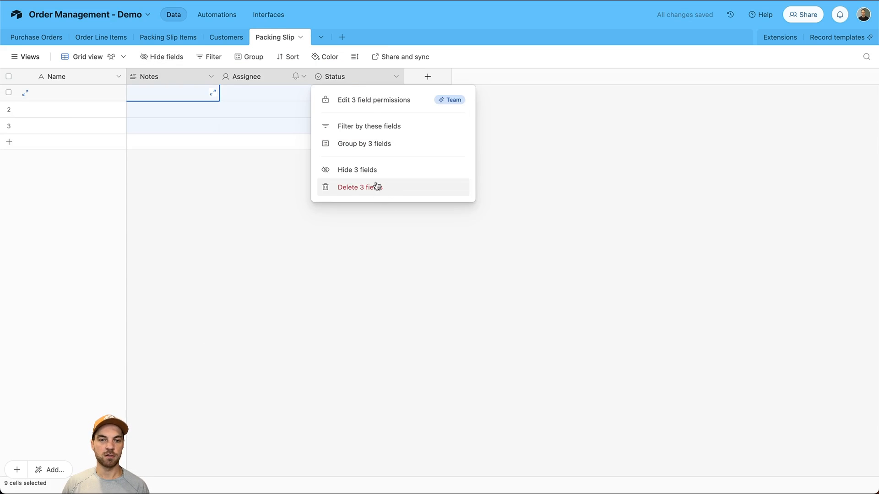
left_click(353, 187)
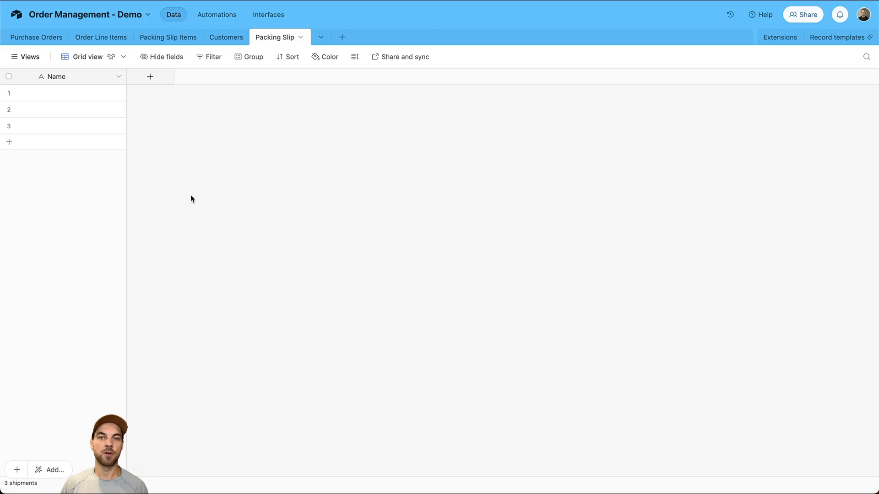
Add an Autonumber field with its default name to the Packing Slip table and narrow its column.
left_click(150, 78)
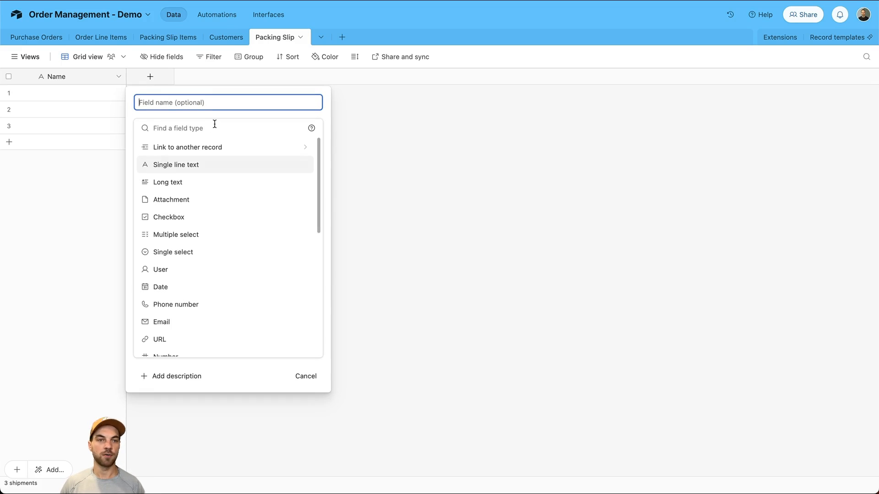
left_click(214, 124)
type("auto")
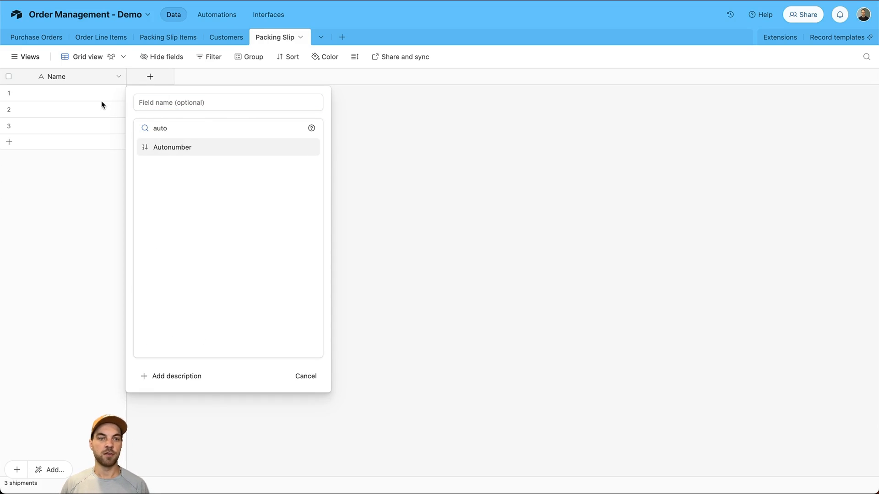
left_click(189, 147)
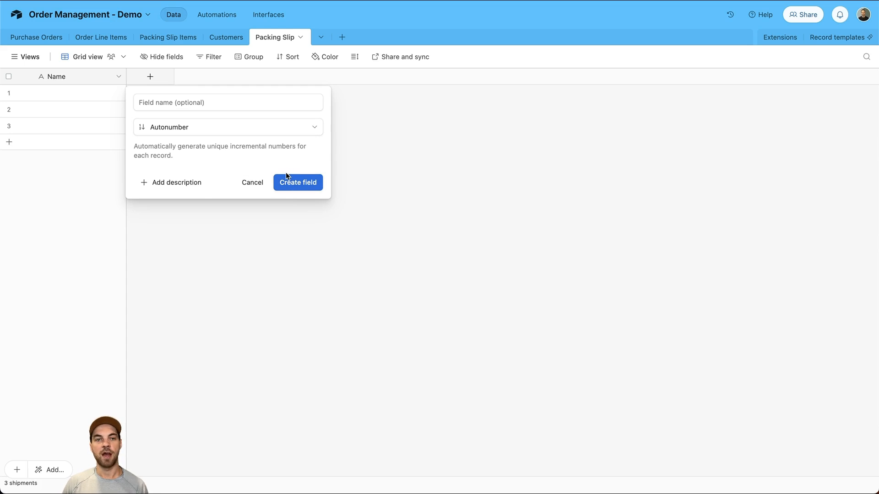
left_click(229, 103)
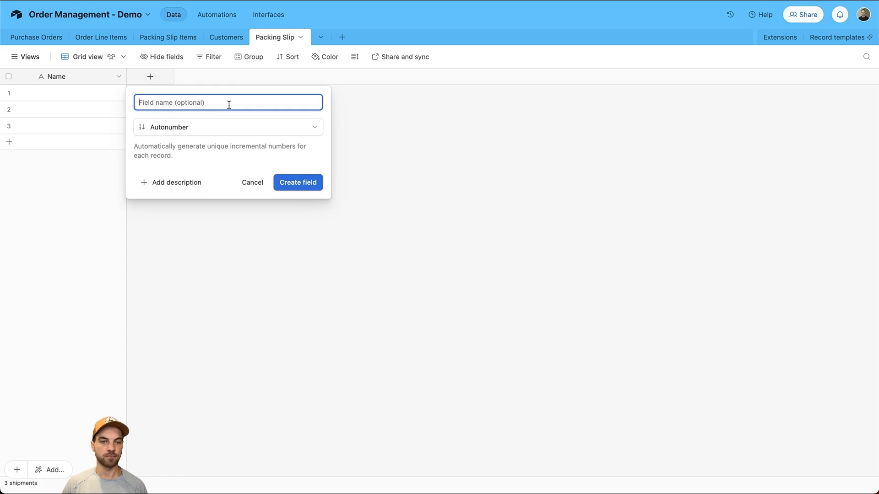
left_click(292, 187)
left_click_drag(210, 78, 180, 78)
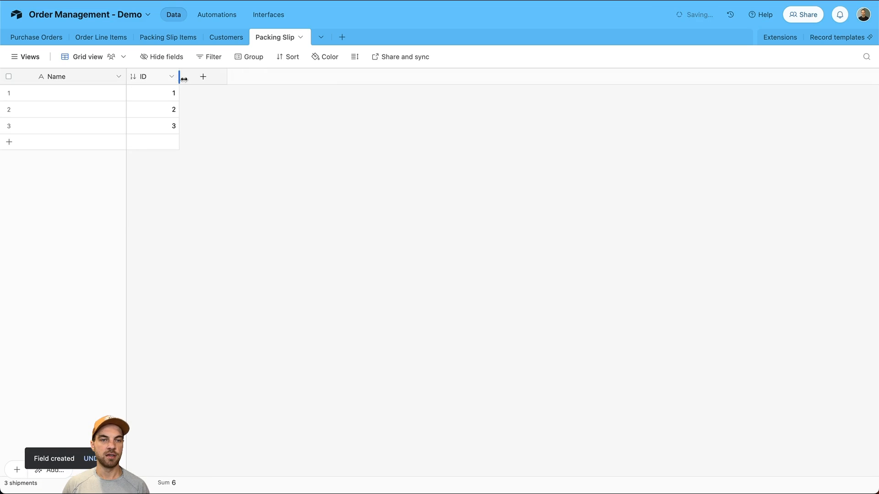
Set up a new field named "Packing Slip #" with the Formula type.
left_click(203, 77)
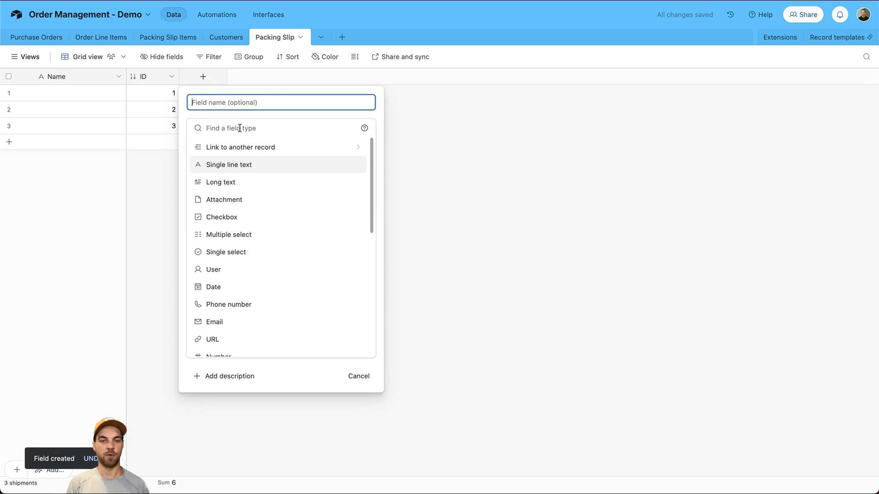
type("Packing S")
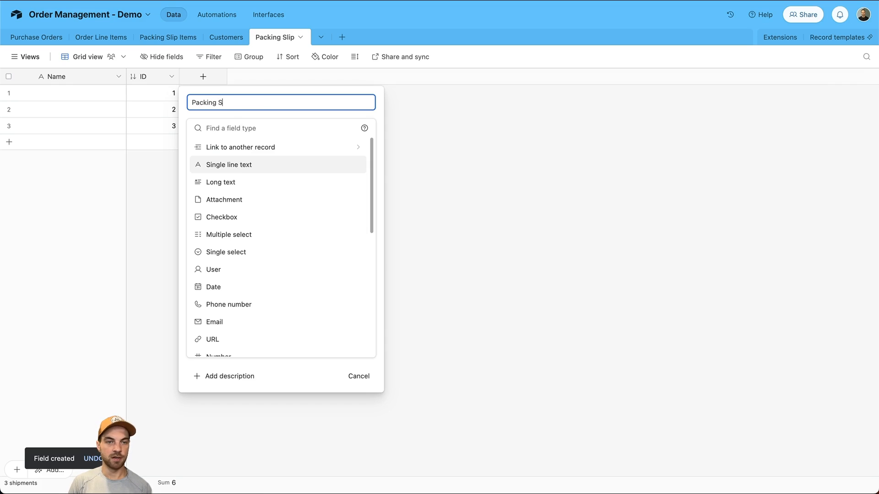
type("Lip #")
key("Tab")
type("form")
key("Return")
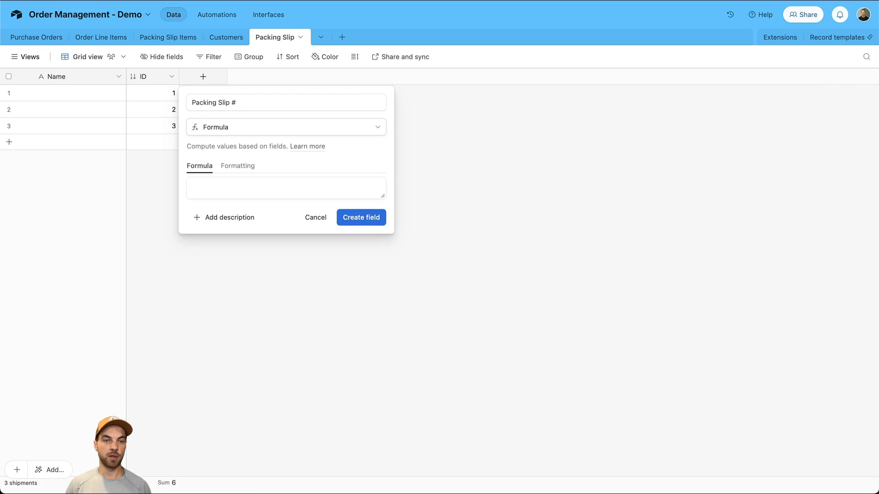
Enter the formula CONCATENATE(YEAR(CREATED_TIME()), "-",ID) for the packing slip number and create the field.
left_click(228, 180)
type("conc")
key("Tab")
type("year")
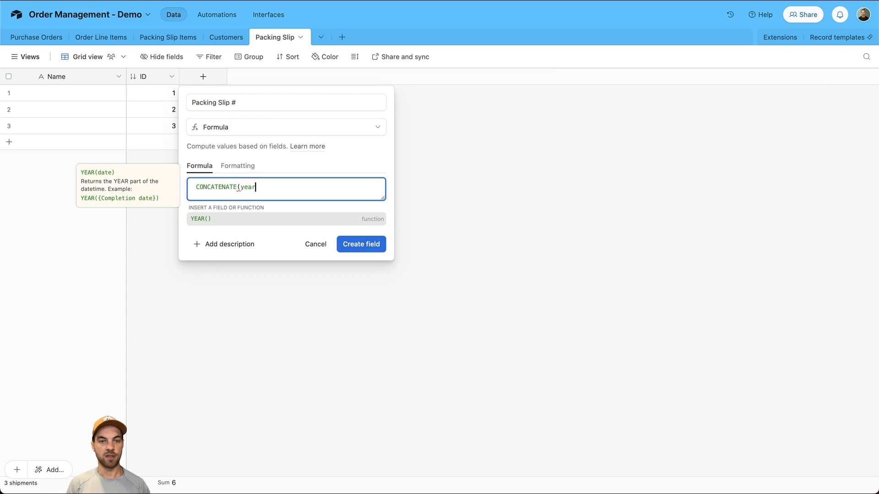
type("create")
key("Tab")
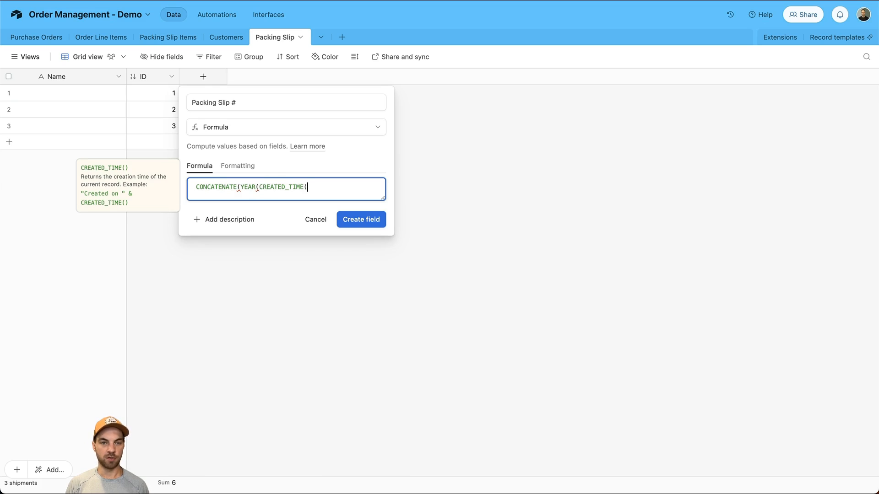
type(",")
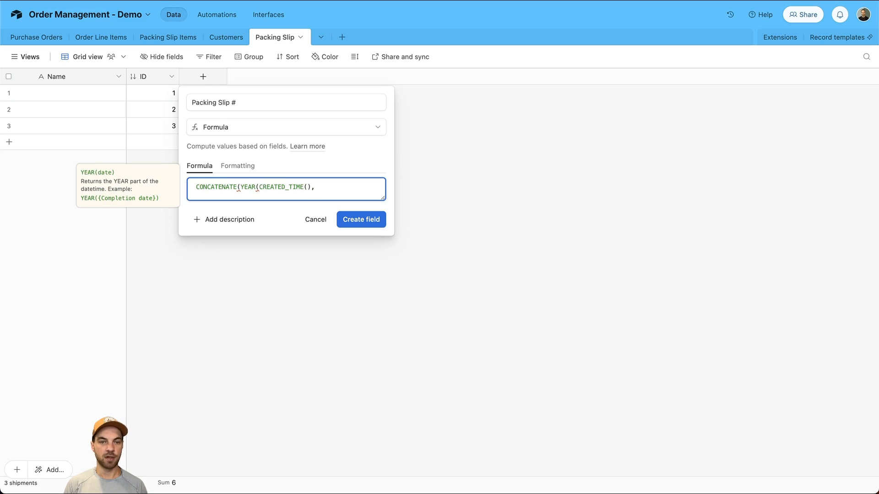
key("BackSpace")
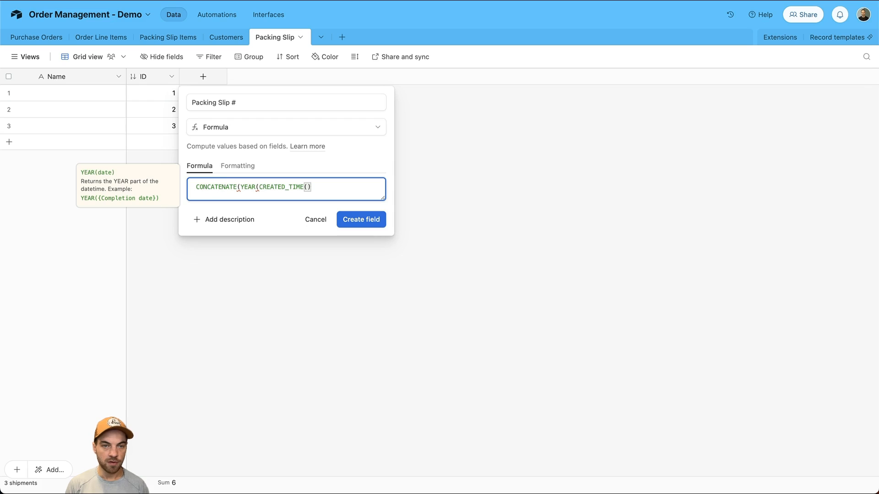
type(")")
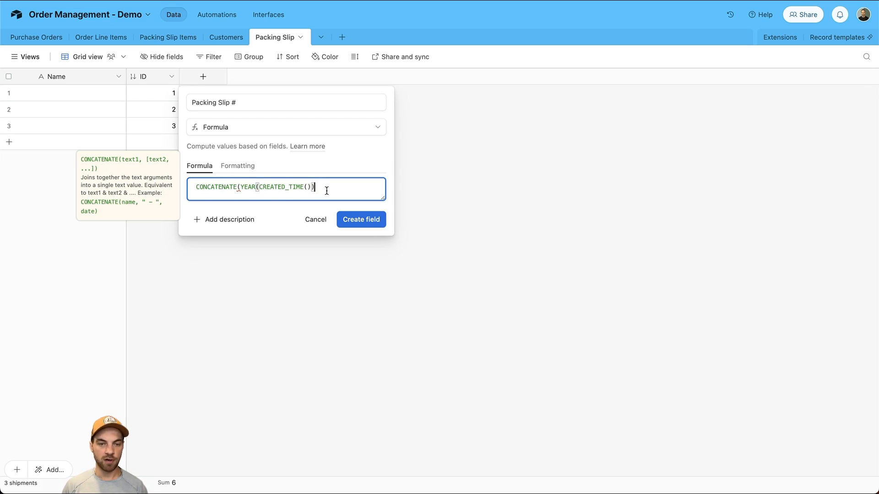
type(", \"-\",ID")
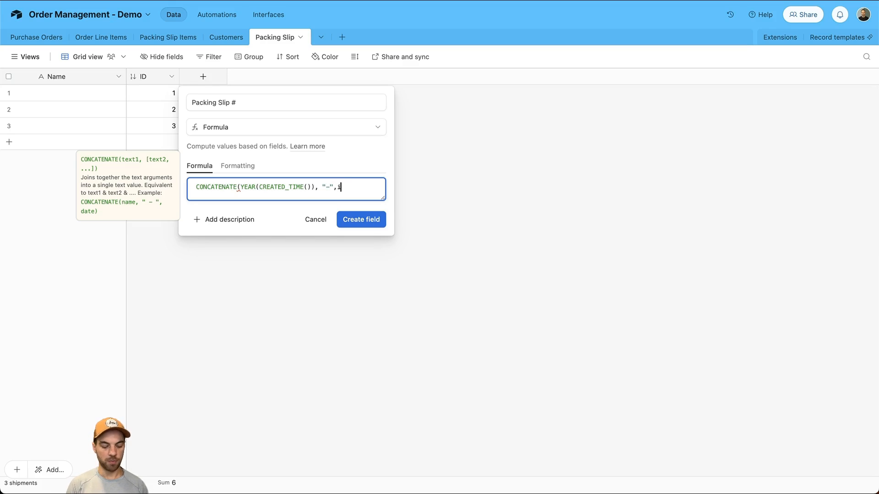
type(")")
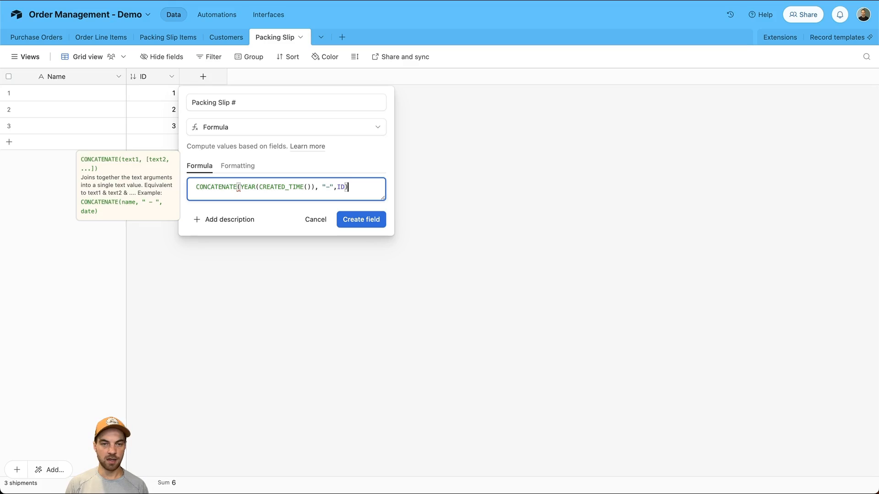
left_click(380, 219)
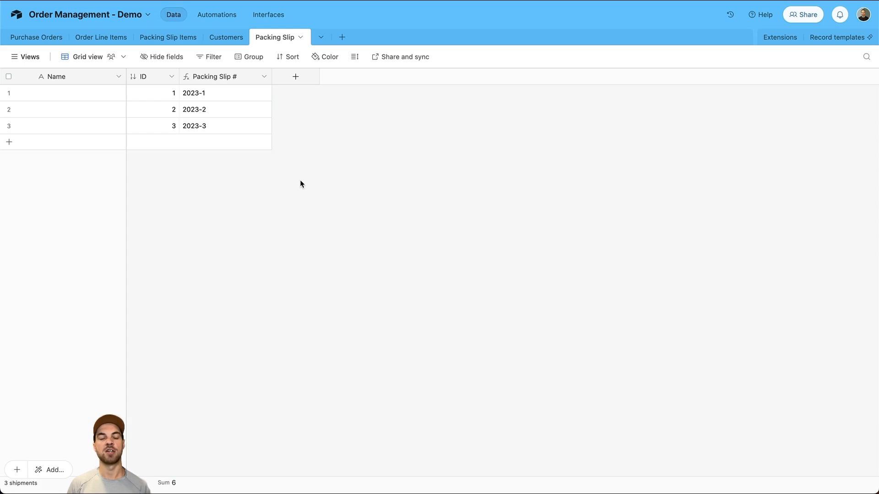
Add a Date field named "Shipping Date" to the Packing Slip table.
left_click(296, 78)
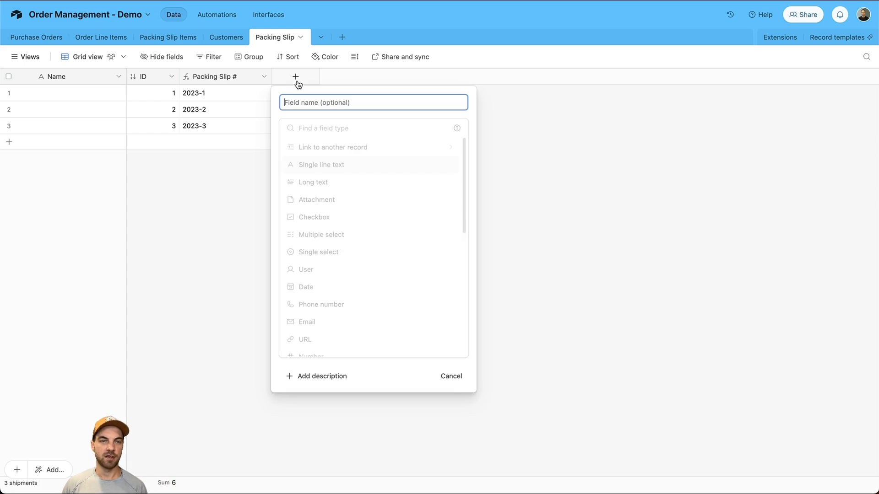
type("Shipping Date")
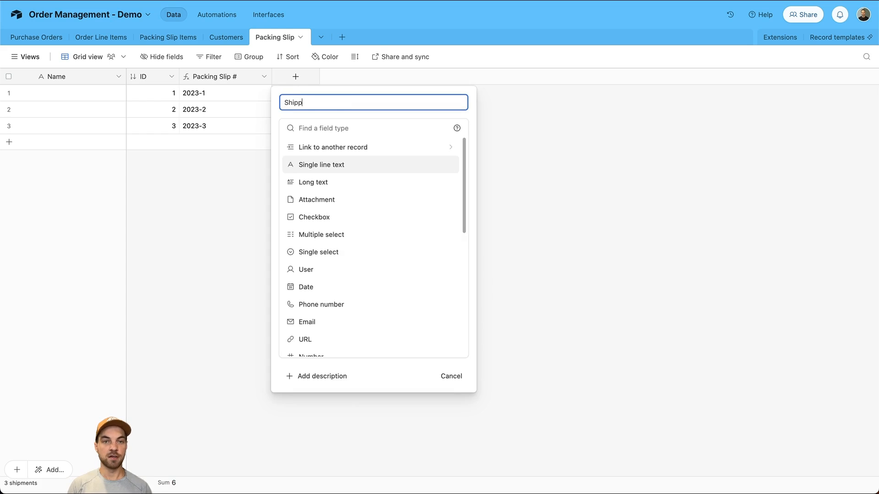
key("Return")
Set up a single select field named "Status" with the options "To Ship" and "Shipped".
left_click(387, 78)
type("Status")
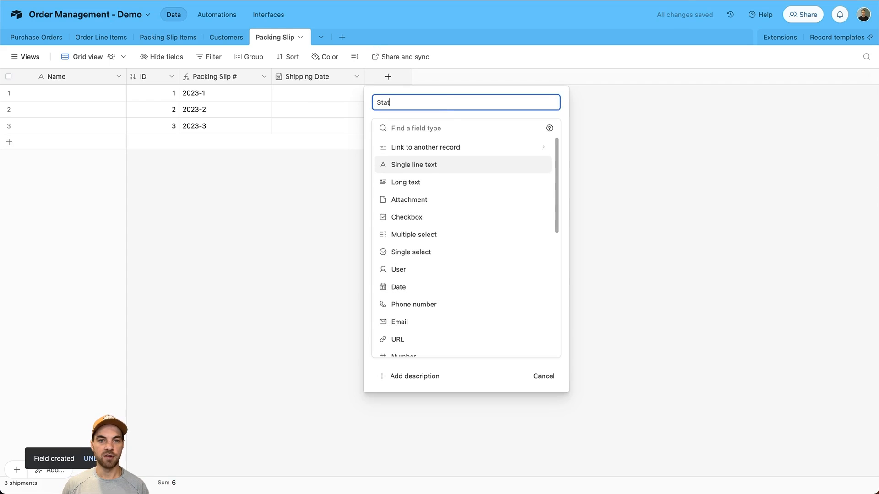
left_click(424, 201)
left_click(411, 220)
type("To Ship")
key("Return")
type("Com")
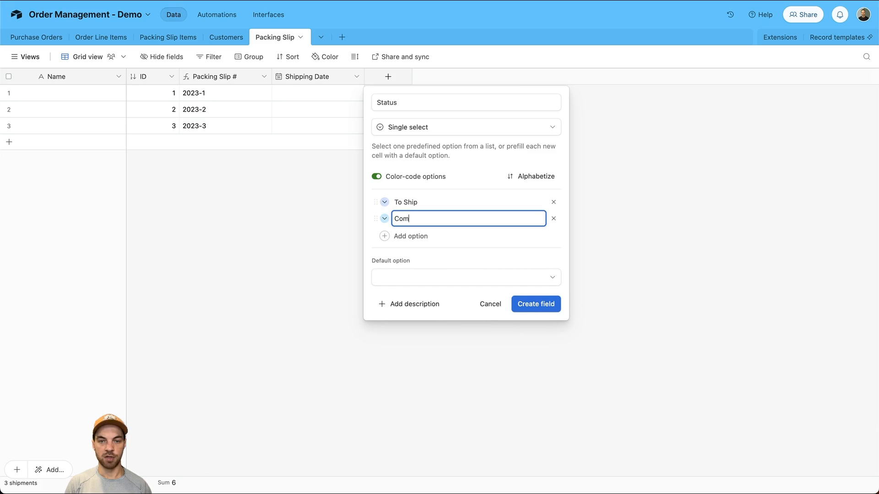
key("BackSpace")
key("BackSpace")
key("BackSpace")
type("Shipped")
Make "To Ship" the default option of the Status field and create the field.
left_click(426, 278)
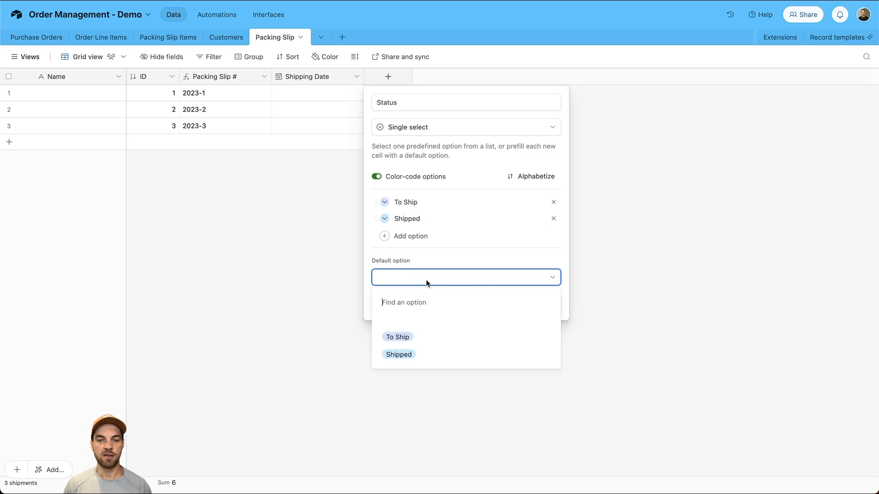
left_click(418, 336)
left_click(538, 305)
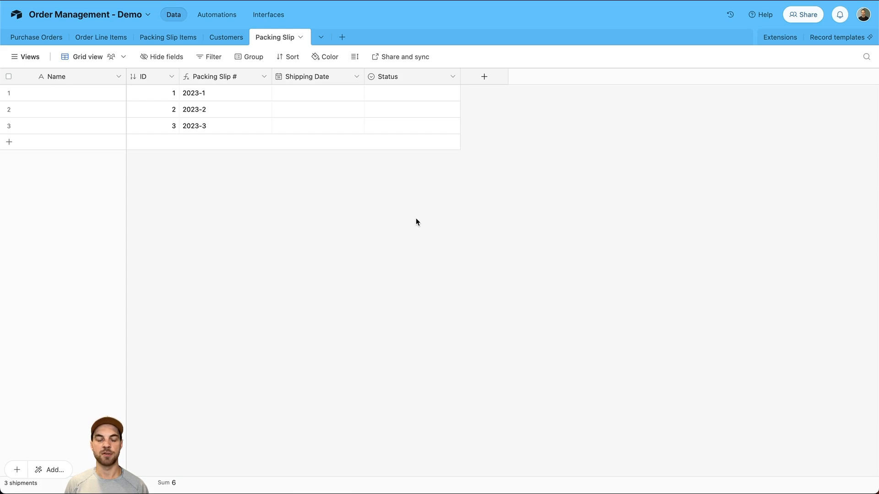
Add a Long text field named "Notes" to the Packing Slip table.
left_click(490, 77)
type("Notes")
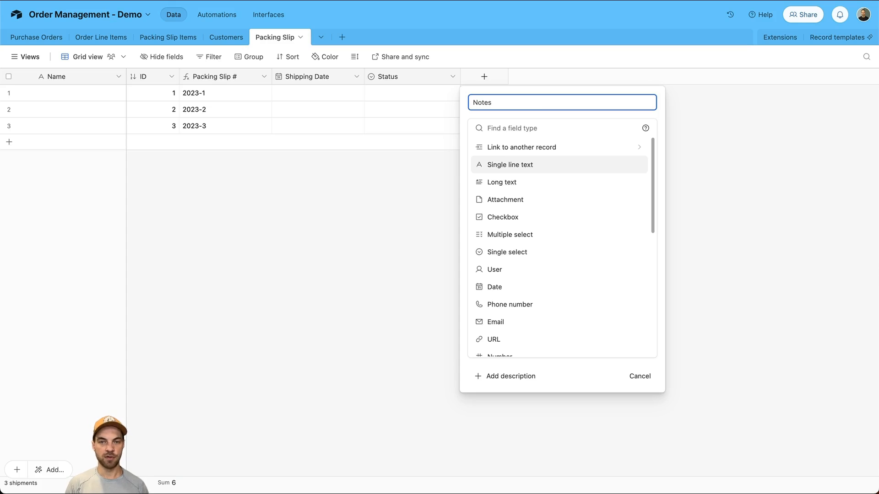
left_click(502, 182)
left_click(631, 208)
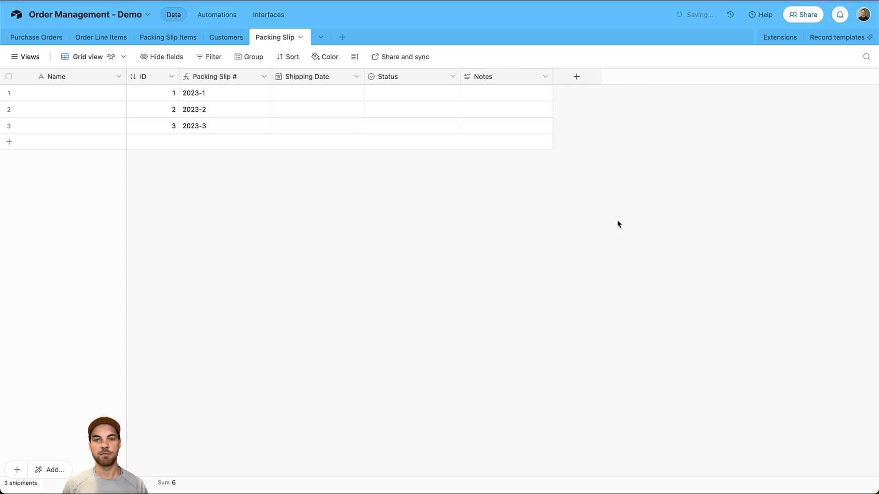
Add a field linking the Packing Slip table to multiple records in Packing Slip Items, and widen its column.
left_click(577, 76)
key("Tab")
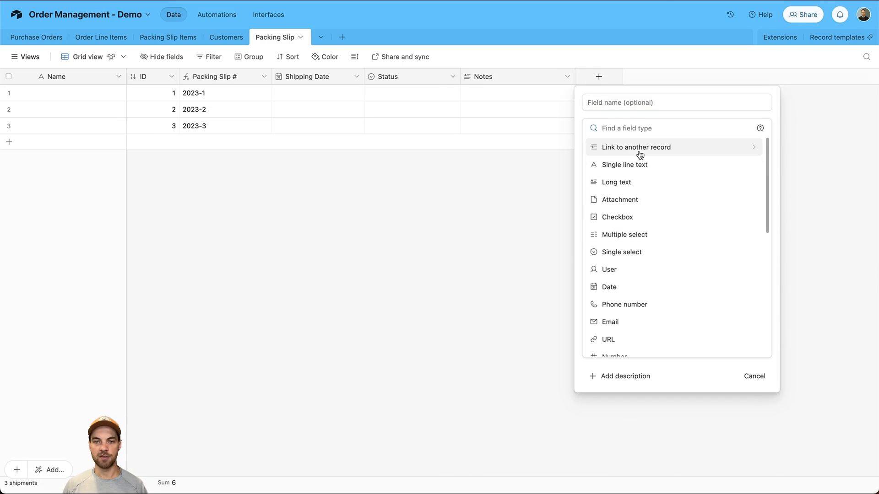
left_click(637, 150)
left_click(636, 184)
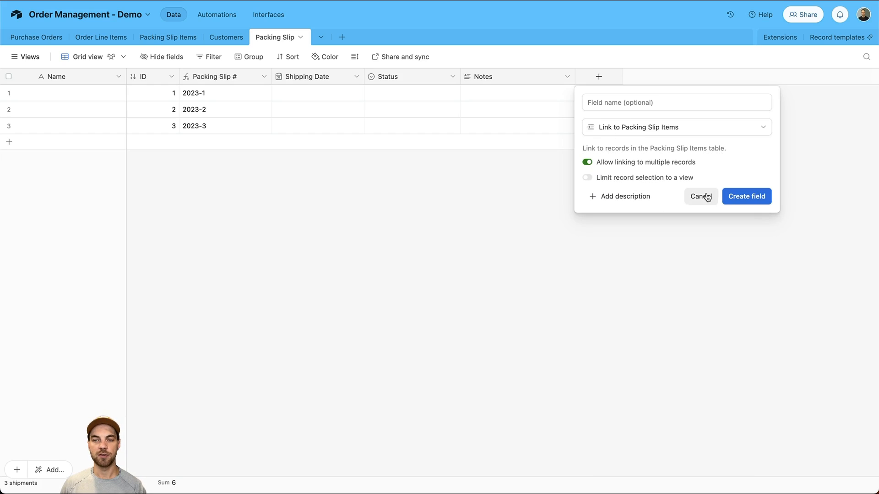
left_click(758, 199)
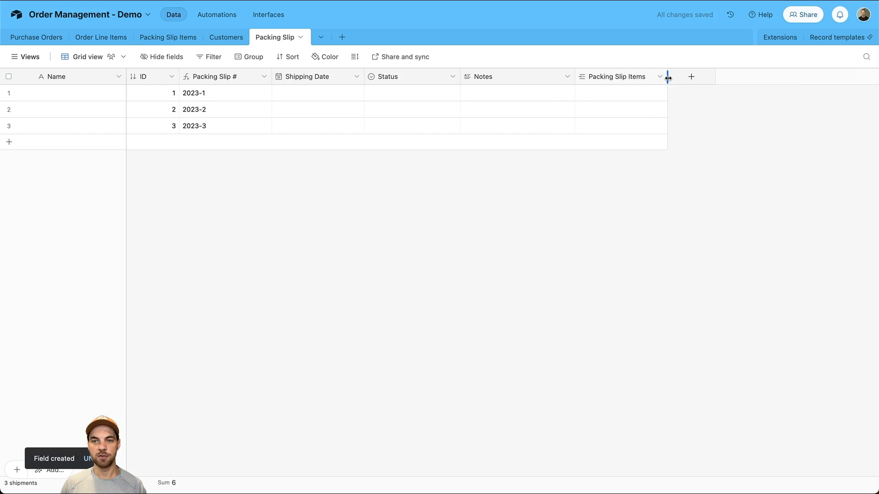
left_click_drag(667, 76, 710, 77)
Create a Lookup field that pulls Customer from Packing Slip Items, limiting the items shown to the last 1.
left_click(735, 77)
type("lo")
left_click(672, 164)
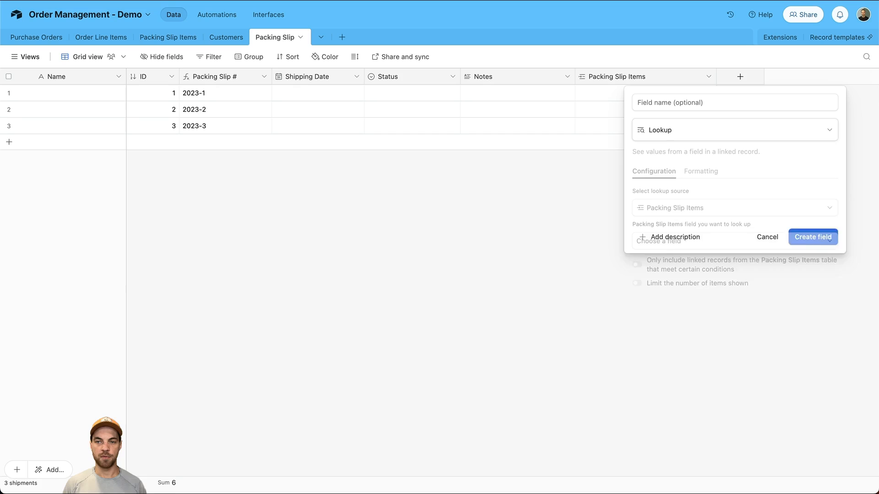
left_click(687, 235)
left_click(654, 275)
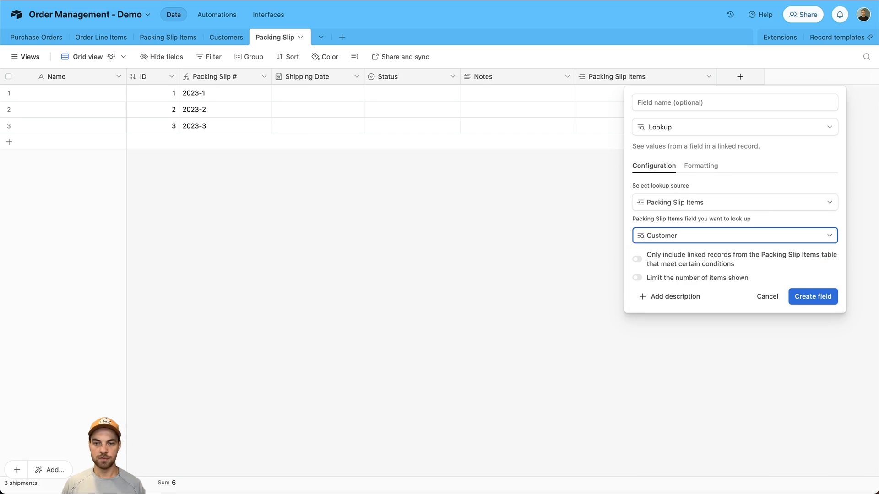
left_click(637, 278)
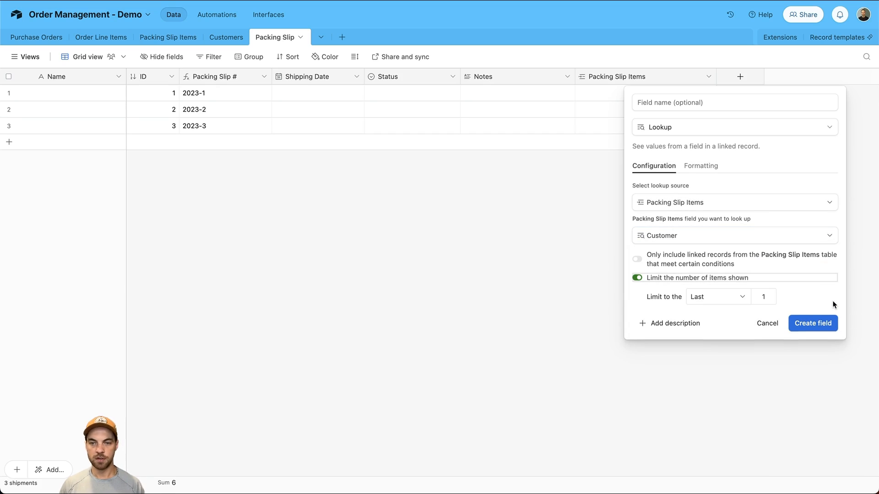
left_click(818, 327)
Rename the new customer lookup field as "Customer" and save it.
double_click(758, 75)
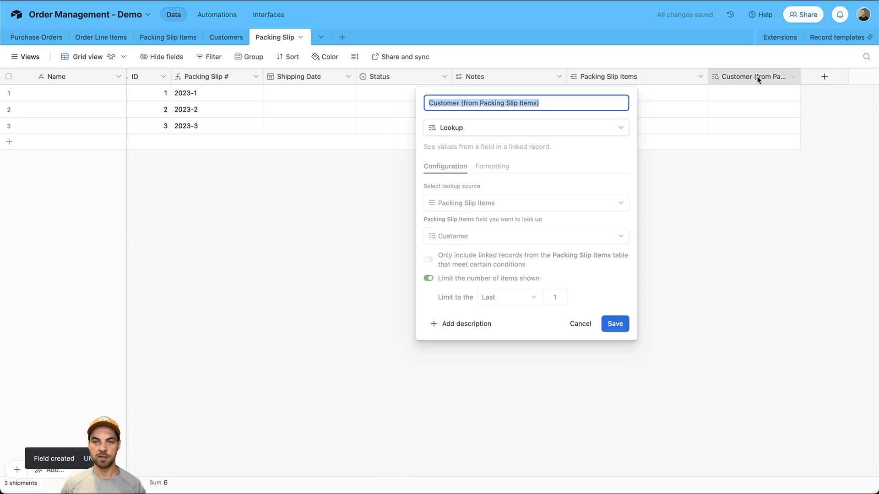
type("Customer")
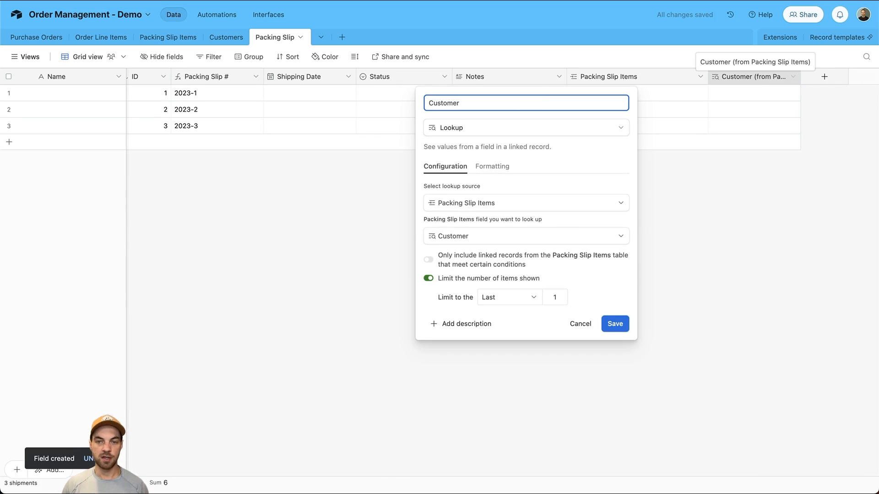
left_click(611, 323)
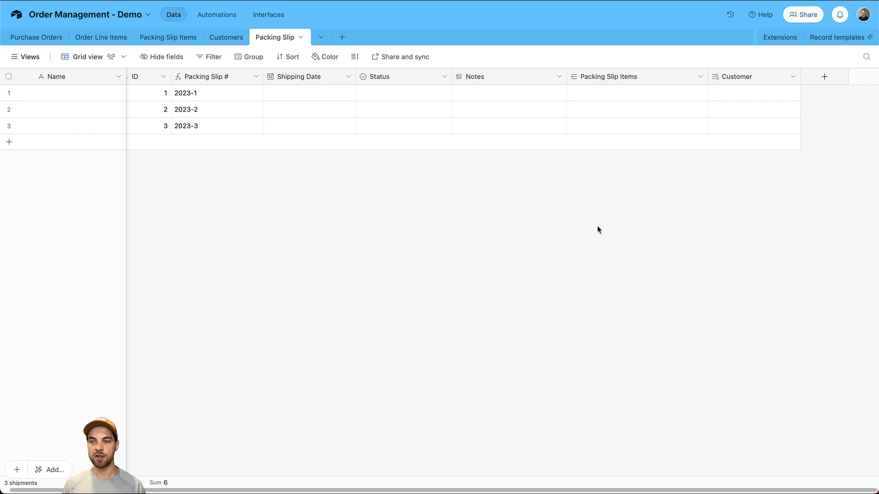
Add a Single line text field named "Receiver Name" to the Packing Slip table.
left_click(822, 78)
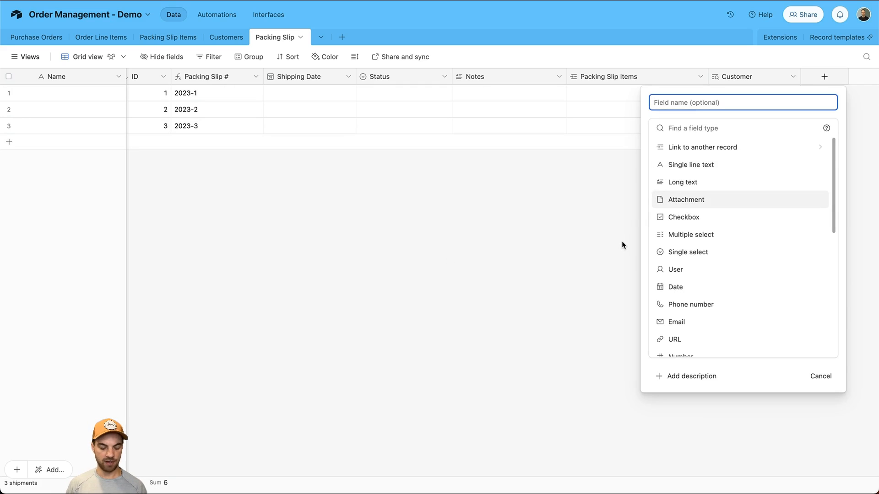
type("Receiveer")
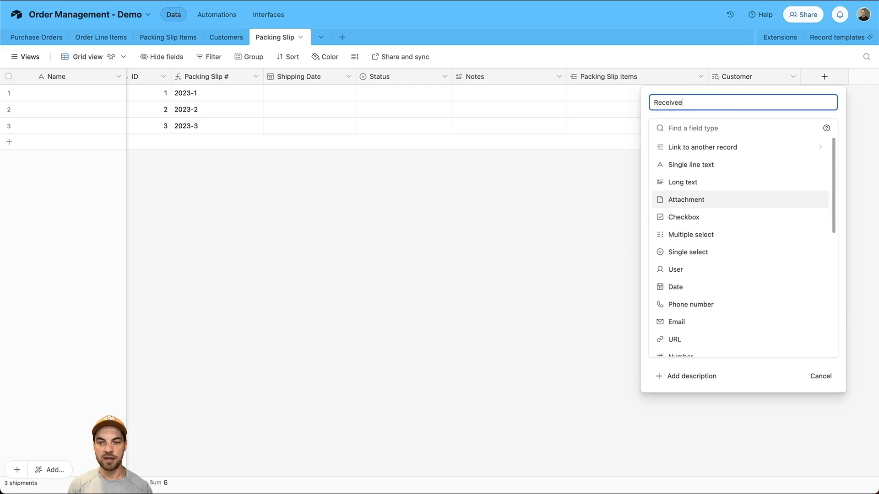
key("BackSpace")
key("BackSpace")
type("r Name")
left_click(691, 165)
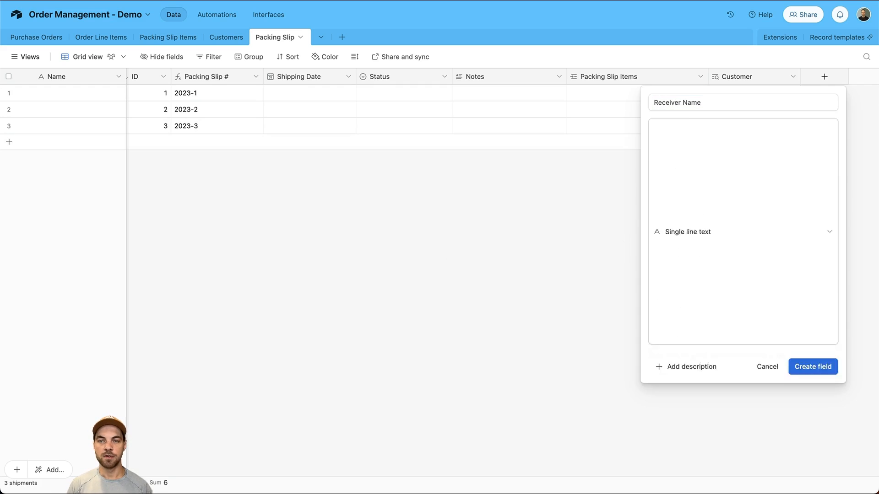
left_click(811, 209)
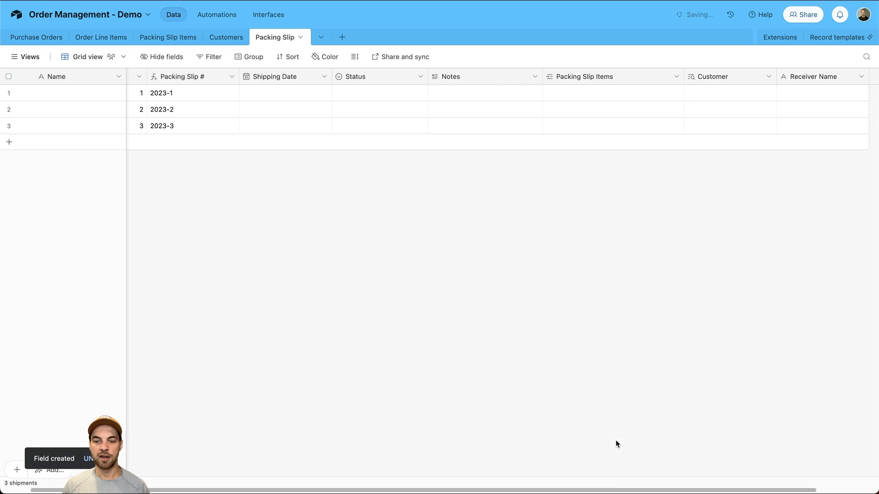
Add an Attachment field named "Receiver Signature" to the Packing Slip table.
left_click_drag(645, 491, 750, 169)
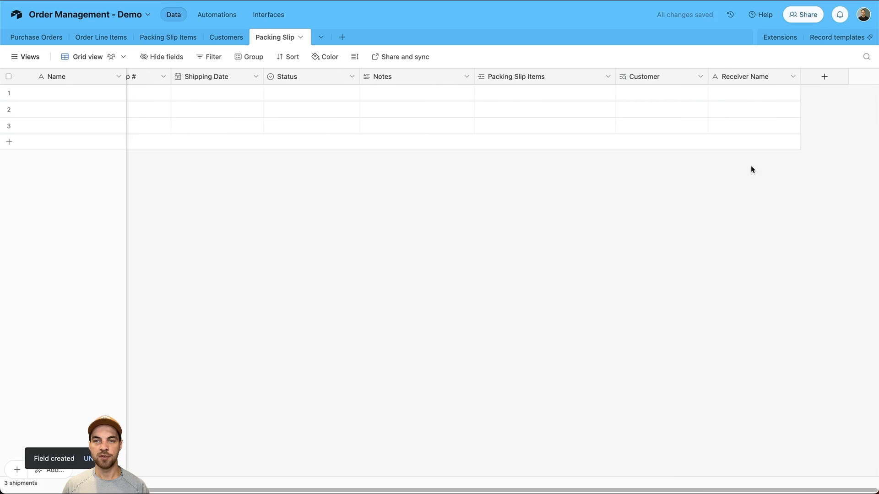
left_click(824, 78)
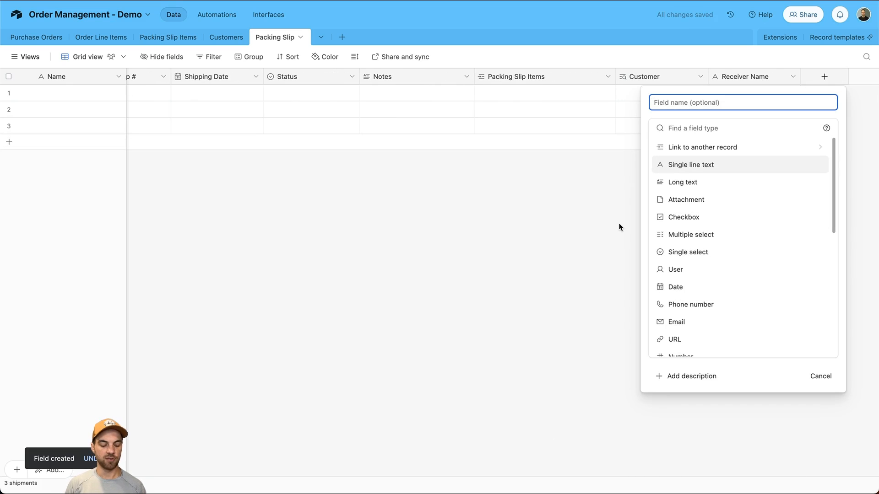
type("R")
key("BackSpace")
type("Receiver Signature")
key("Tab")
type("att")
key("Return")
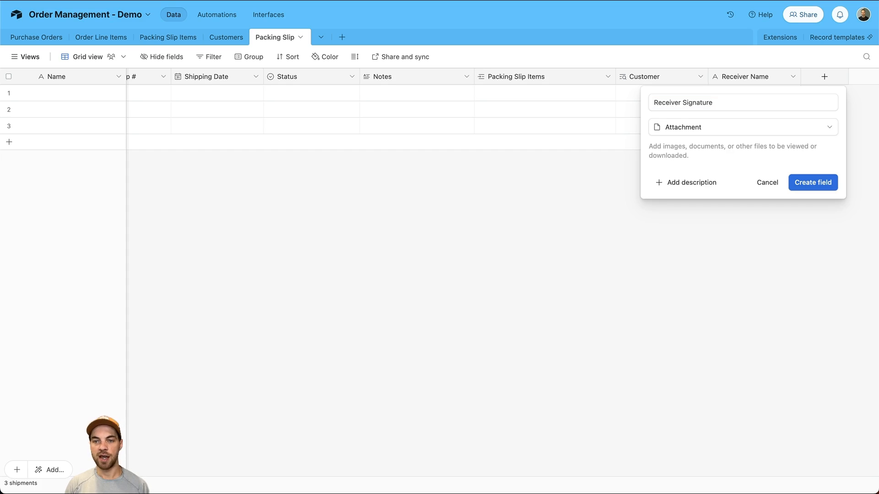
left_click(806, 182)
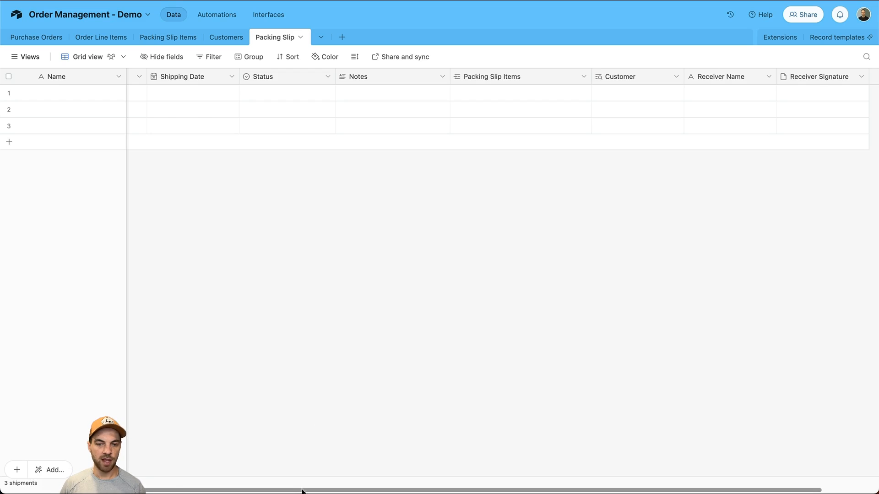
Rename the Packing Slip table's primary field as "Packing Slip ID" and change its type to Formula.
left_click_drag(302, 490, 201, 490)
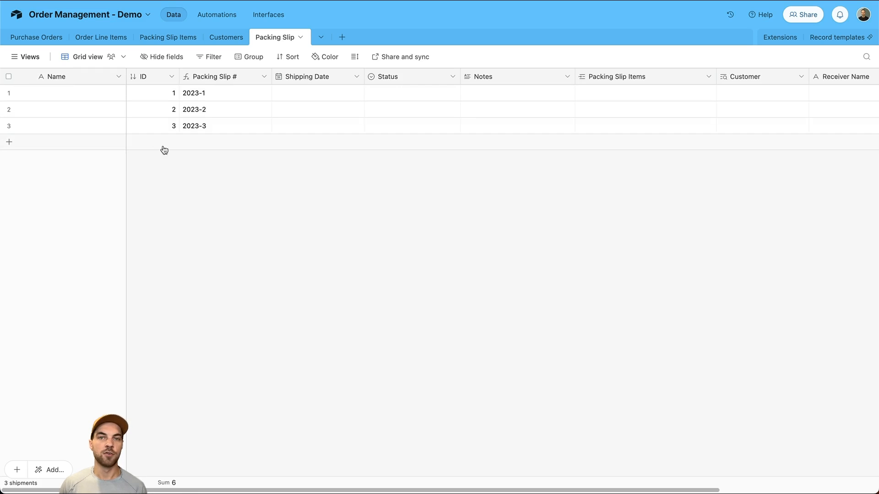
double_click(96, 78)
type("Packing Slip ID")
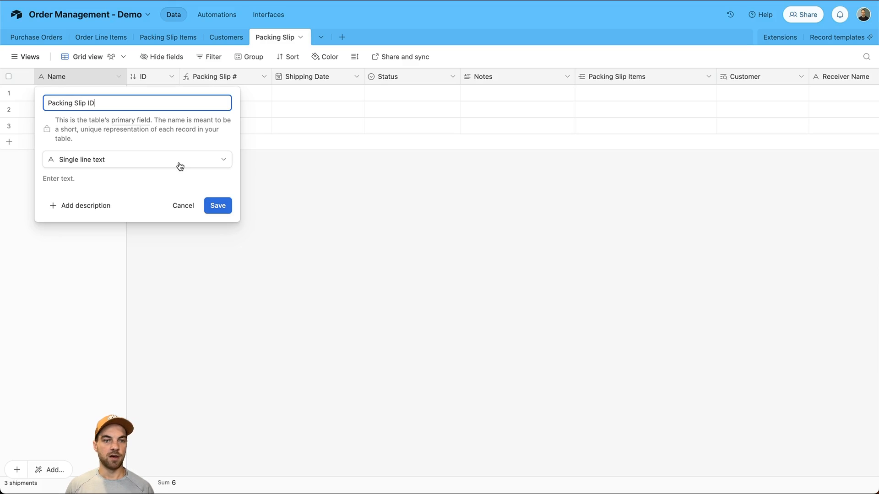
left_click(180, 166)
type("form")
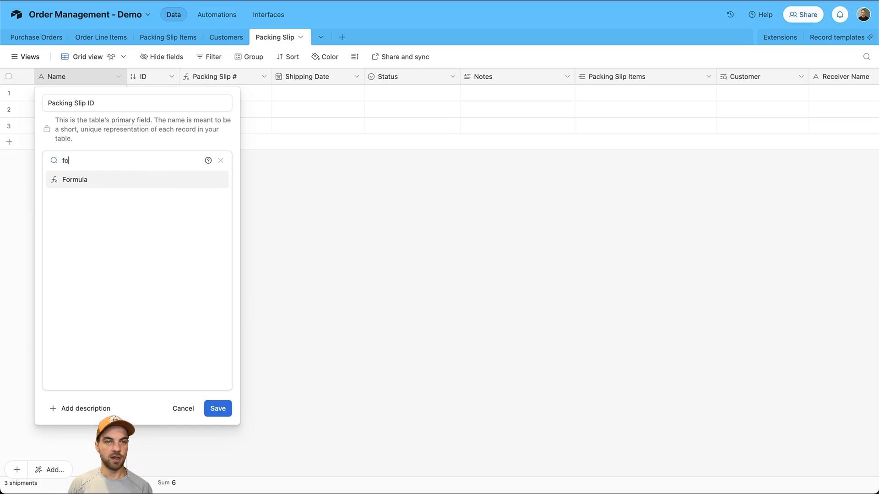
key("Return")
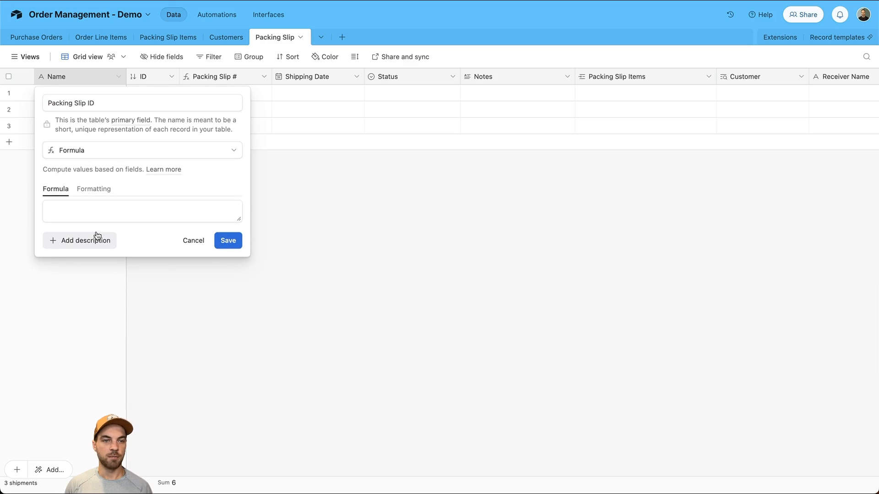
Make the Packing Slip ID formula return the Packing Slip # field and save it.
left_click(94, 210)
type("packing")
key("Tab")
key("Return")
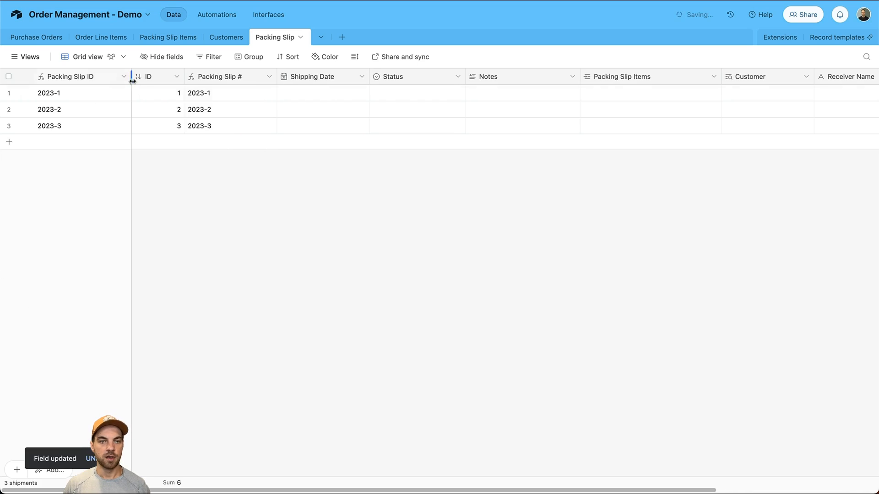
Reorder the tables so Packing Slip comes directly before Customers, and open the Packing Slip Items table.
left_click_drag(279, 37, 224, 36)
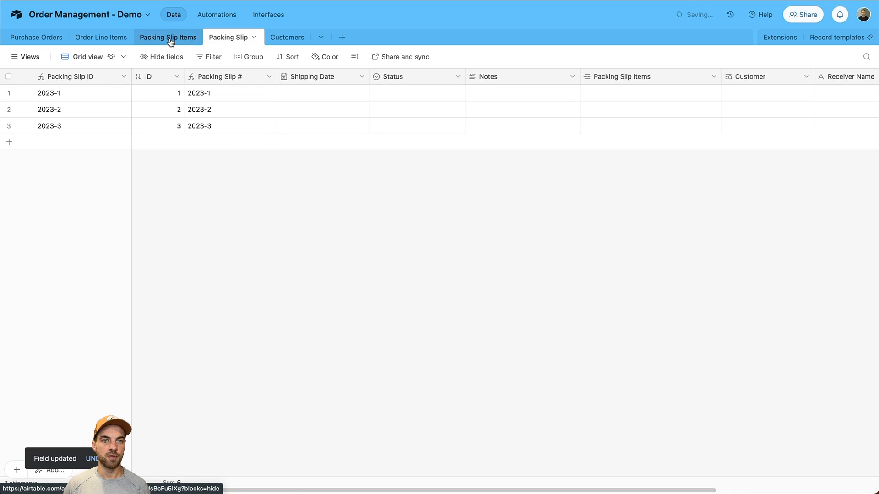
left_click(168, 38)
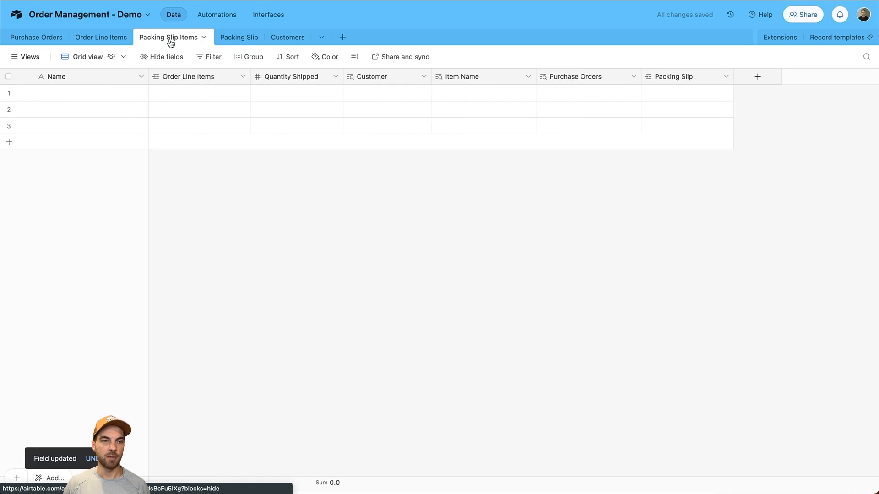
Rename the Packing Slip Items primary field as "Items ID" and change its type to Formula.
double_click(89, 81)
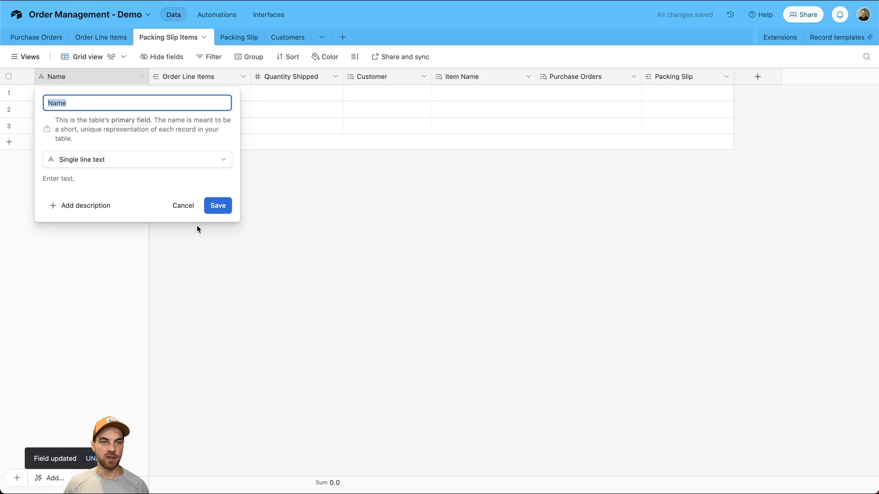
type("Item")
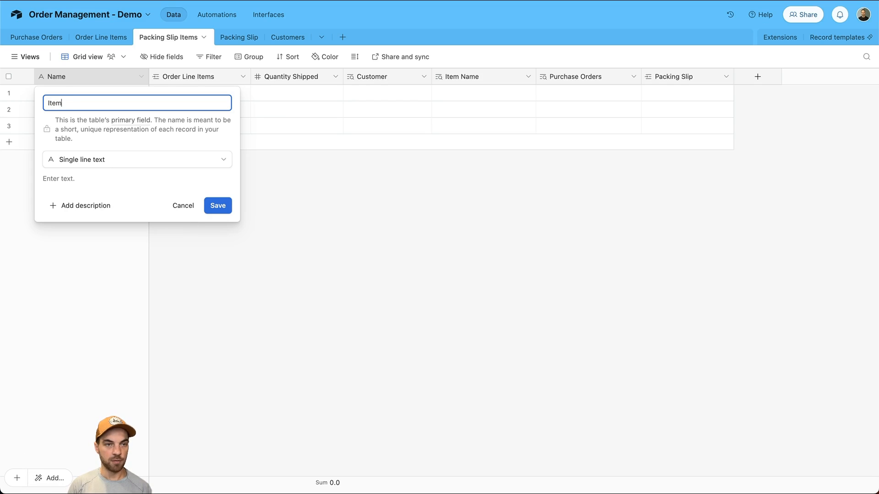
type("s ID")
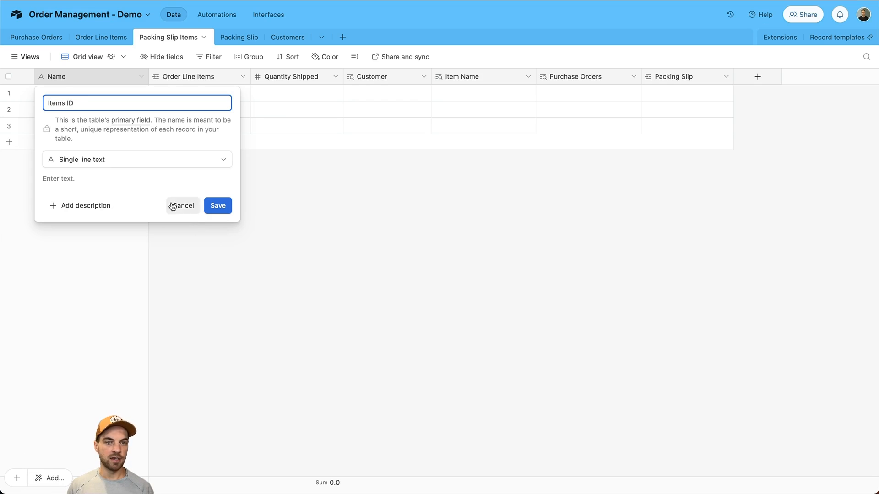
left_click(158, 159)
type("form")
key("Return")
Enter the formula CONCATENATE({Packing Slip}, {Order Line Items}) for the Items ID field.
left_click(107, 216)
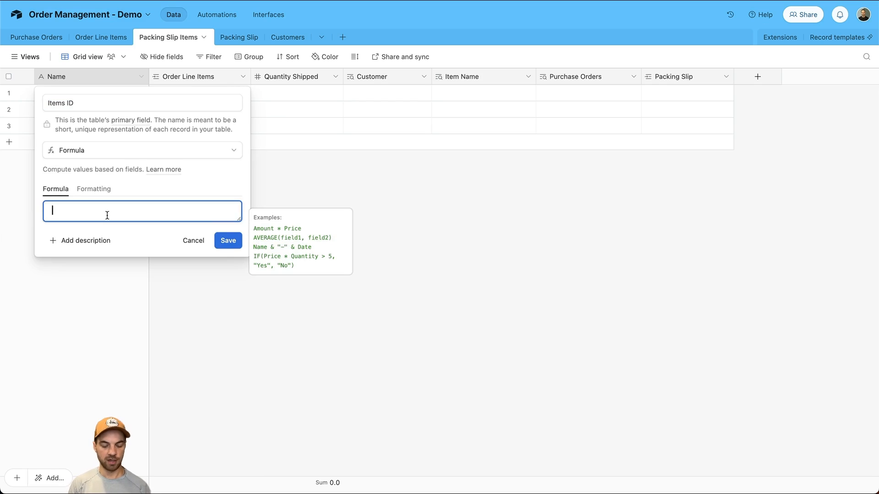
type("conc")
key("Return")
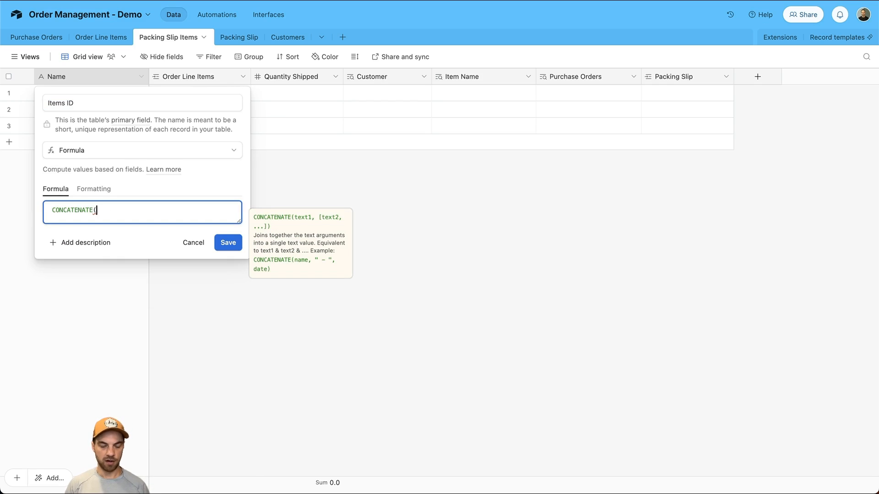
type("pac")
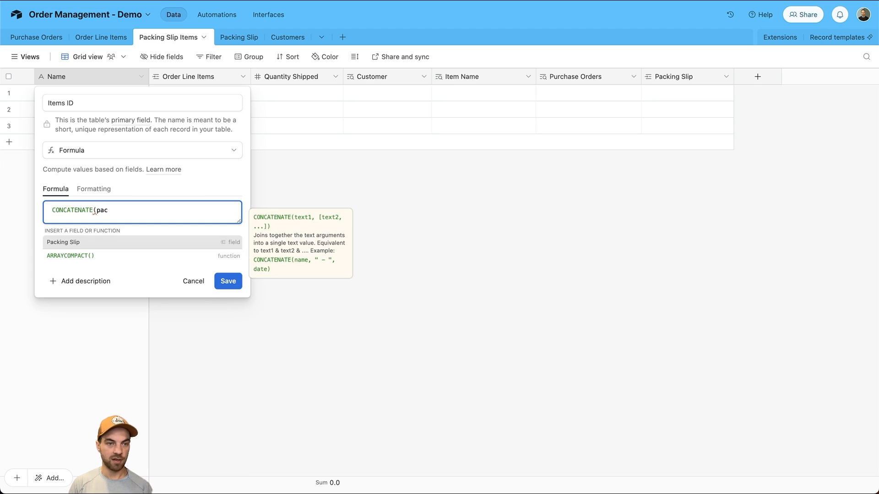
key("Return")
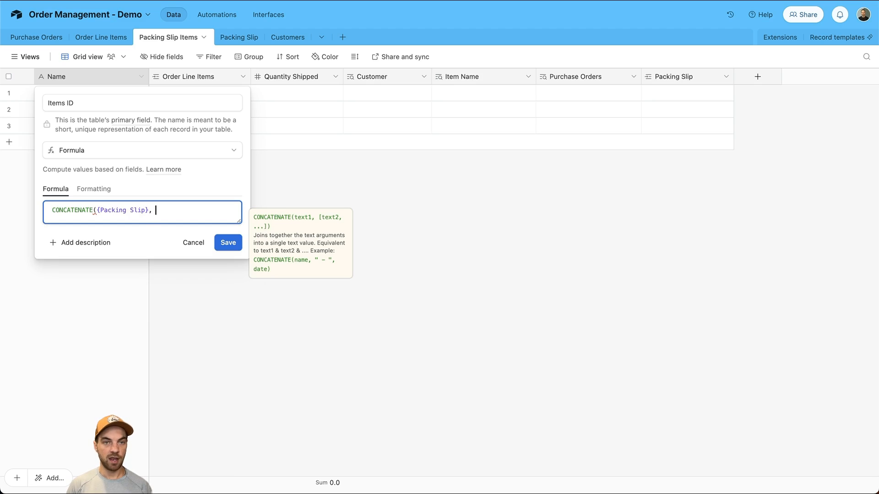
type(", orde")
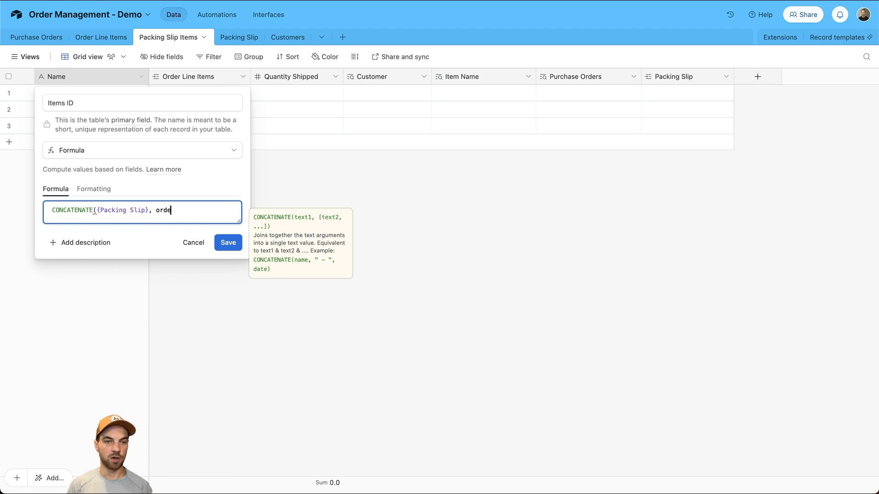
key("Return")
type(")")
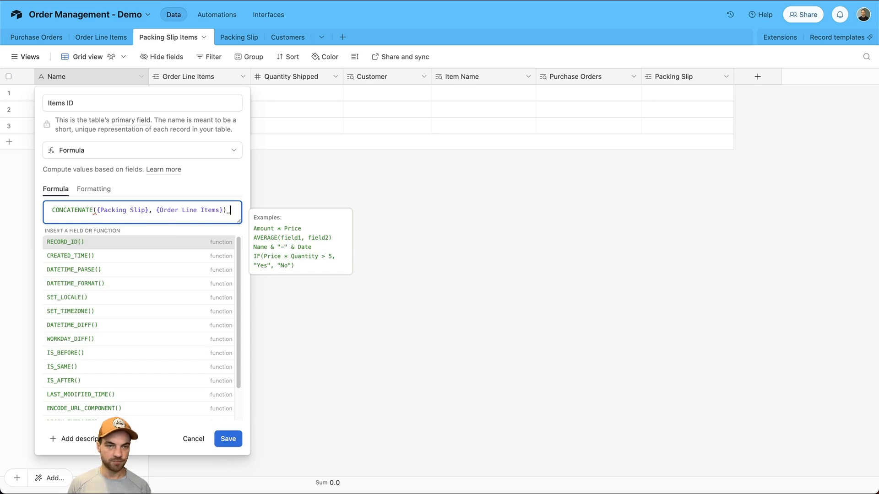
Insert a " - " separator between Packing Slip and Order Line Items in the formula and save the field.
left_click(153, 211)
type(",")
key("Left")
type("\" -")
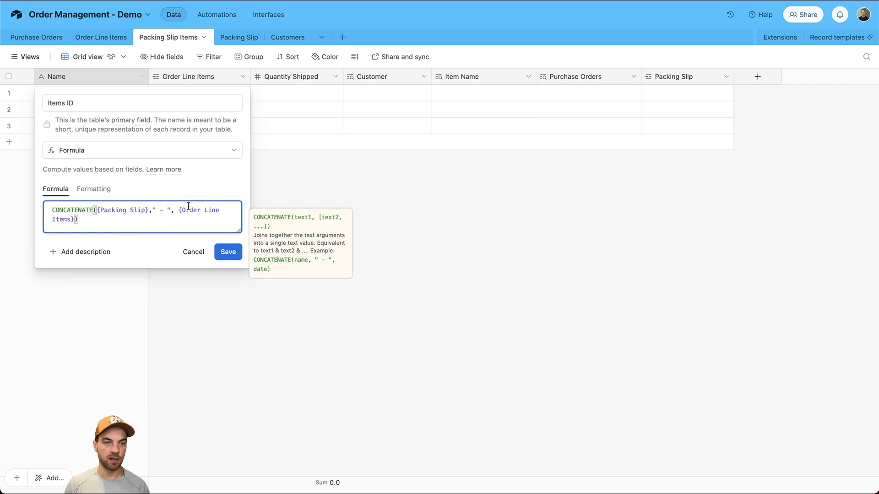
left_click(228, 251)
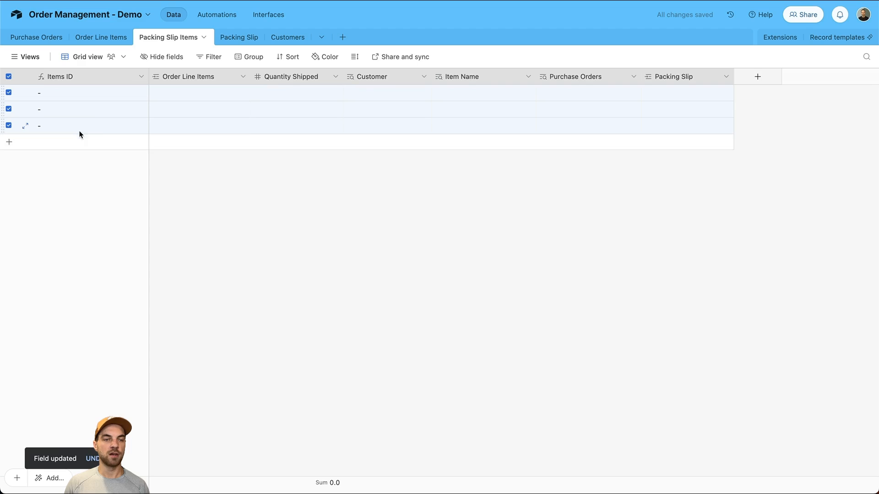
Delete the three blank records from both the Packing Slip Items and Packing Slip tables.
right_click(121, 133)
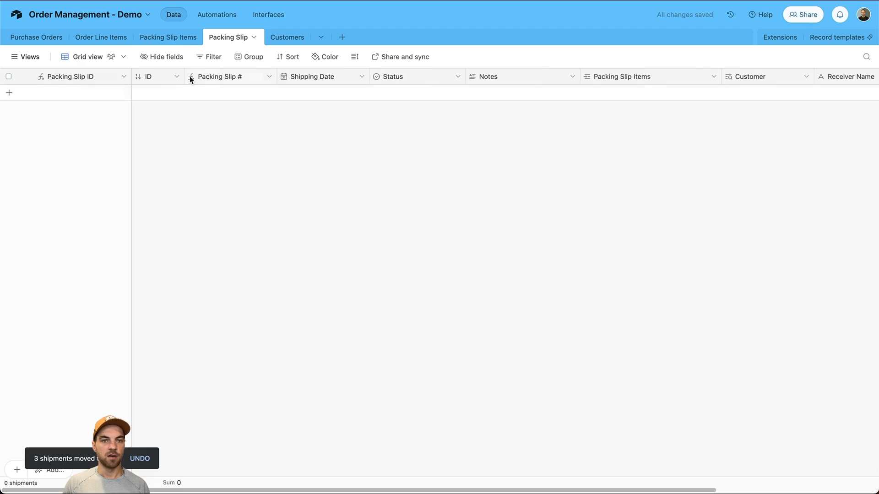
left_click(169, 35)
left_click(228, 37)
left_click(167, 45)
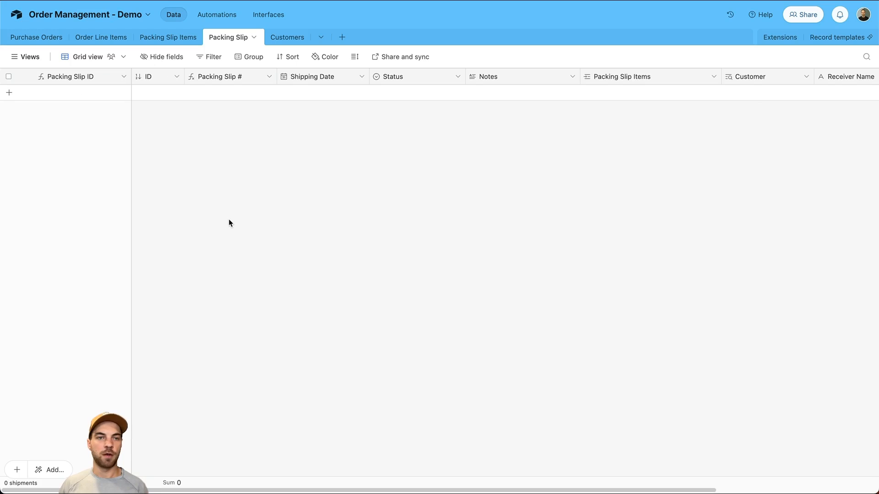
In the Order Line Items table, insert a new field of type Rollup directly after Unit Price.
left_click(109, 37)
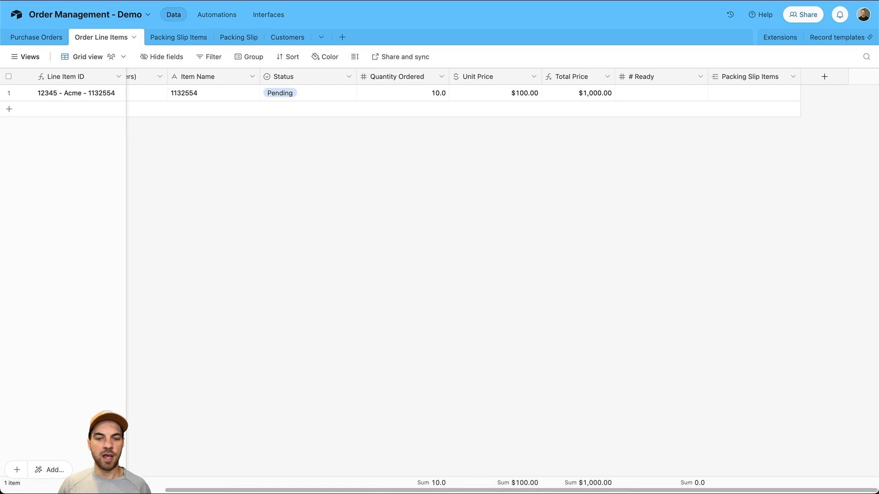
left_click_drag(369, 490, 231, 472)
scroll(183, 467, "left", 2)
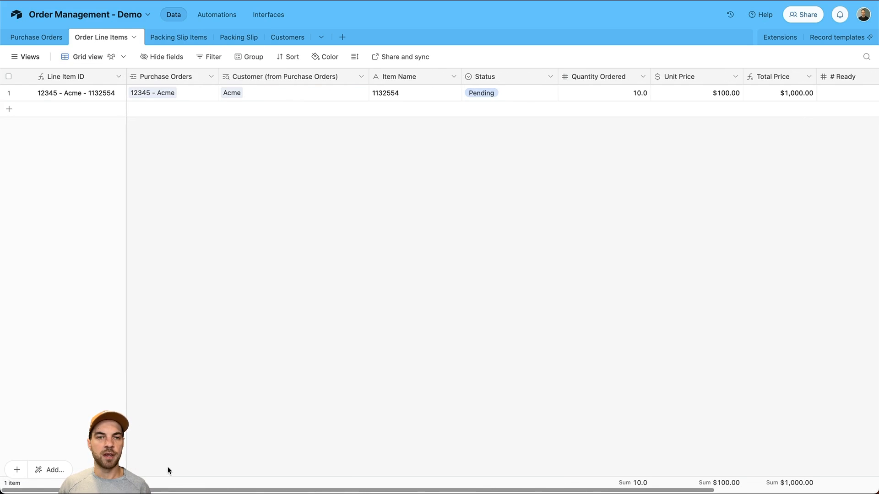
scroll(228, 471, "right", 5)
scroll(328, 469, "right", 2)
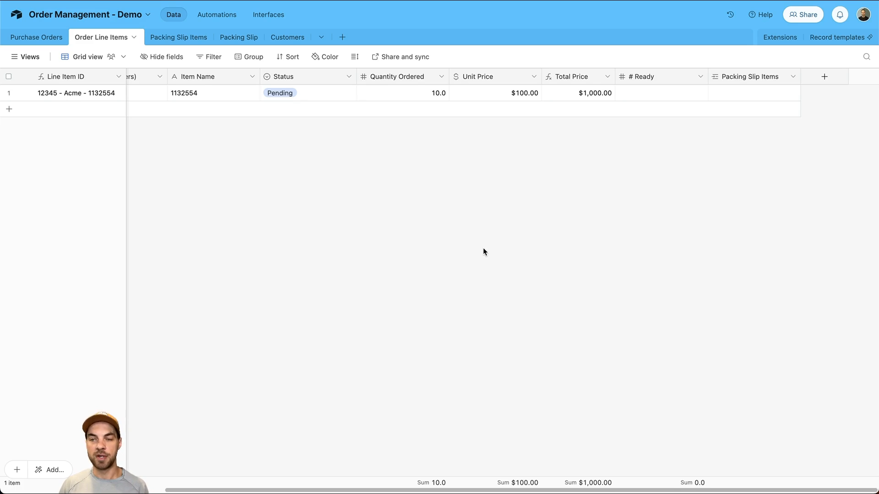
mouse_move(605, 490)
left_mouse_down()
mouse_move(484, 488)
mouse_move(620, 486)
left_mouse_up()
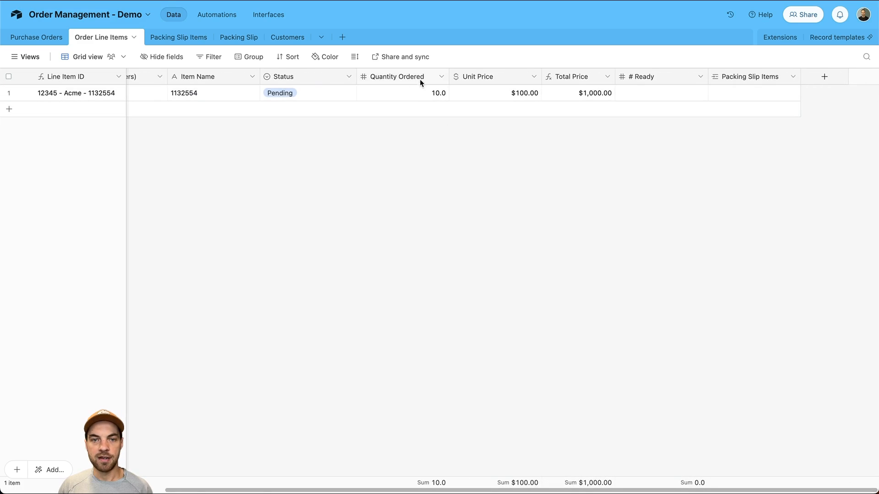
right_click(502, 79)
left_click(519, 163)
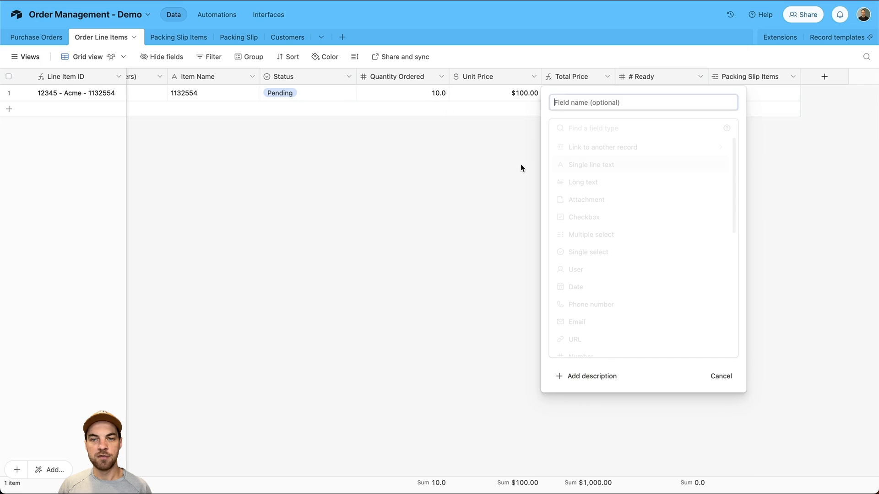
key("Tab")
type("ro")
key("Return")
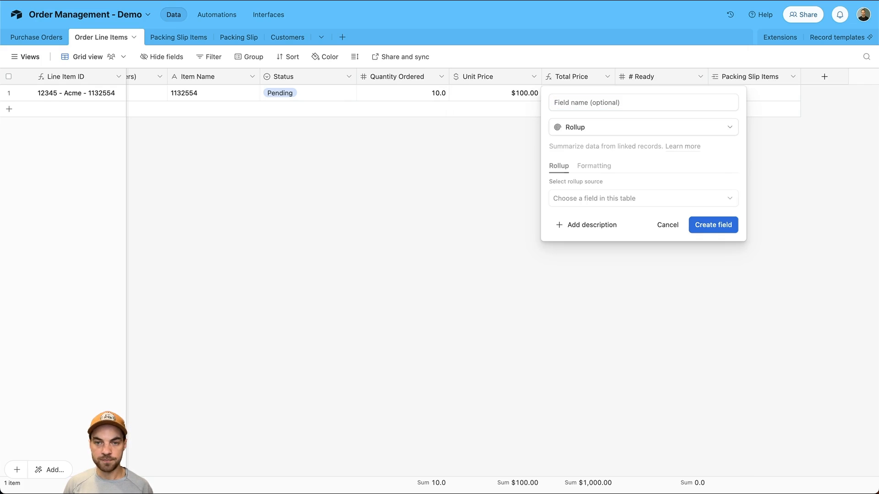
Roll up Quantity Shipped from Packing Slip Items with SUM(values), name the field "Quantity Shipped" and create it.
left_click(652, 200)
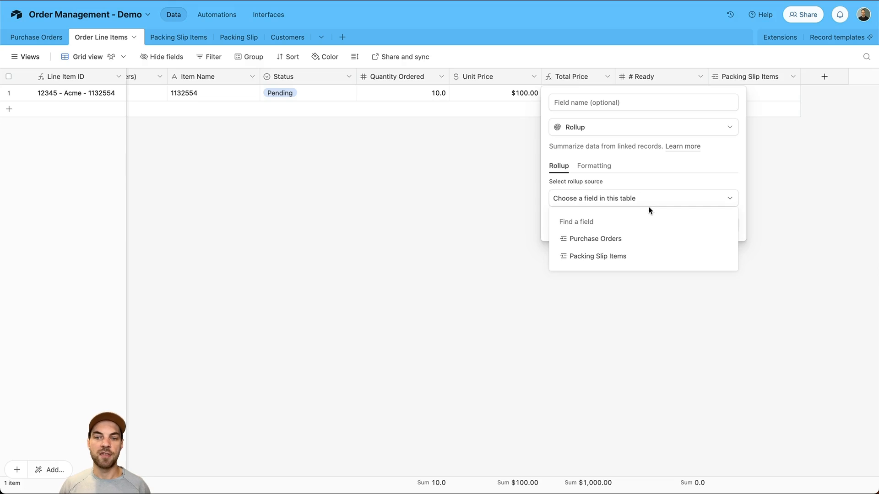
left_click(630, 254)
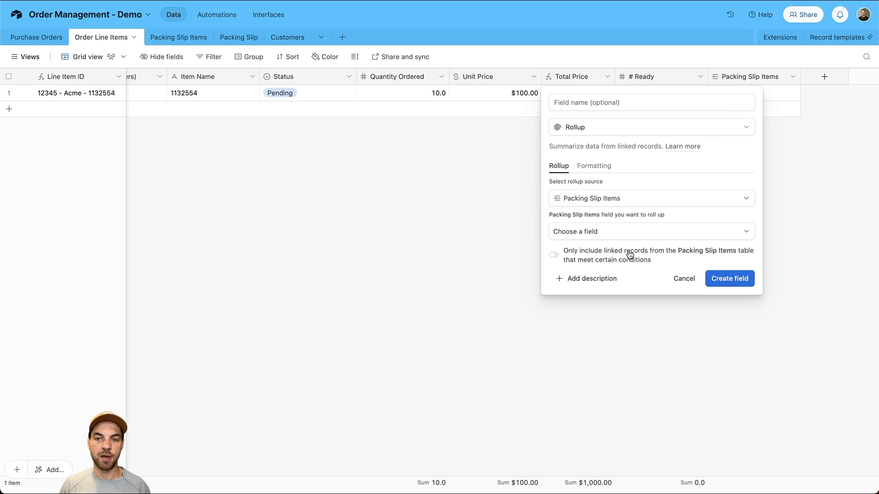
left_click(612, 232)
left_click(606, 306)
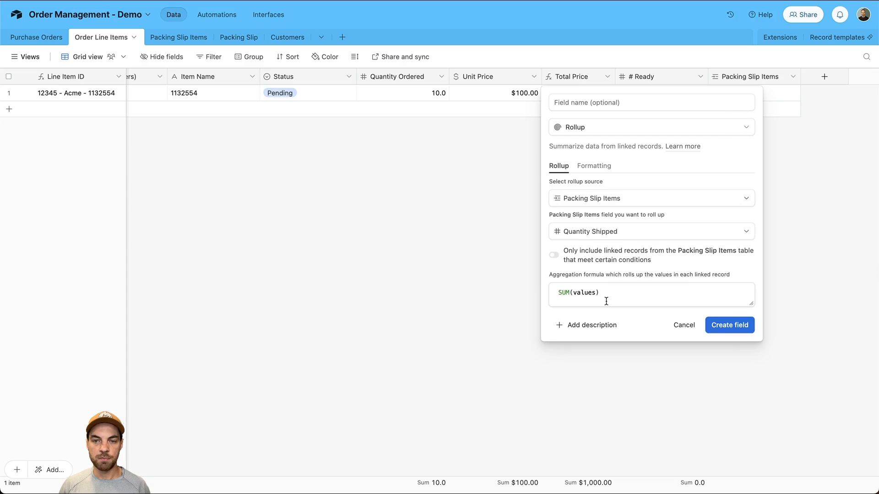
left_click(614, 294)
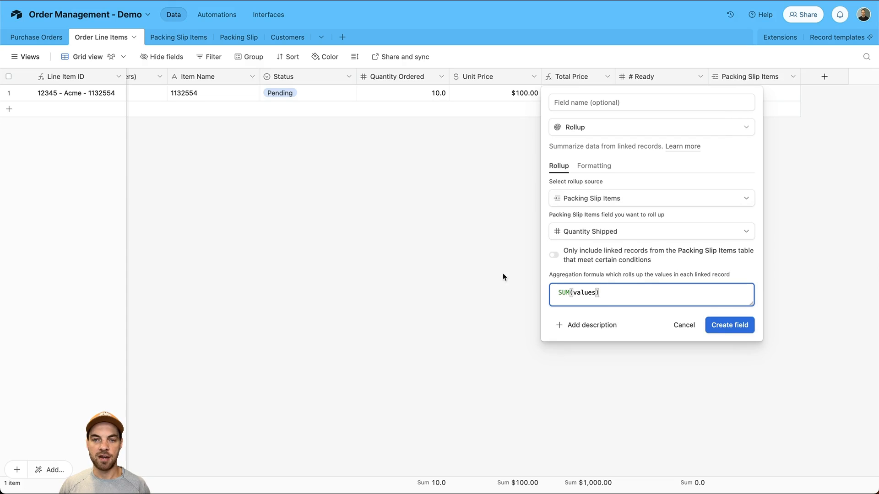
left_click(614, 102)
type("Quantity Shipped")
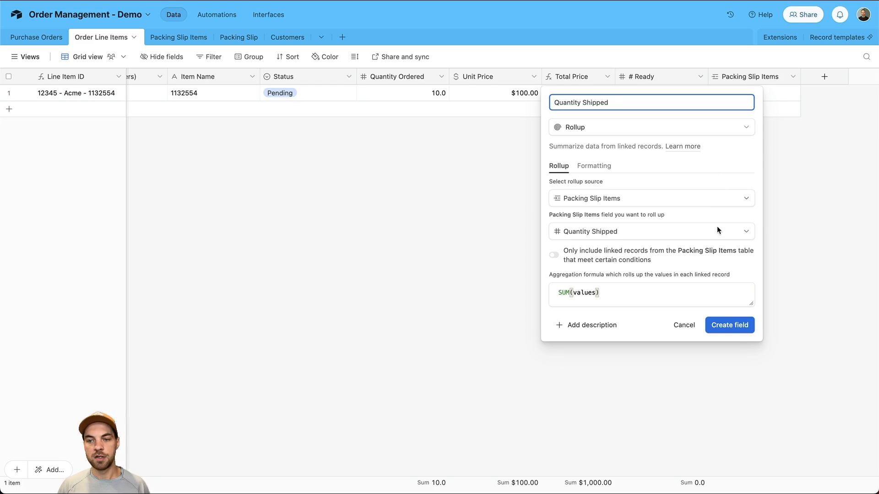
left_click(735, 336)
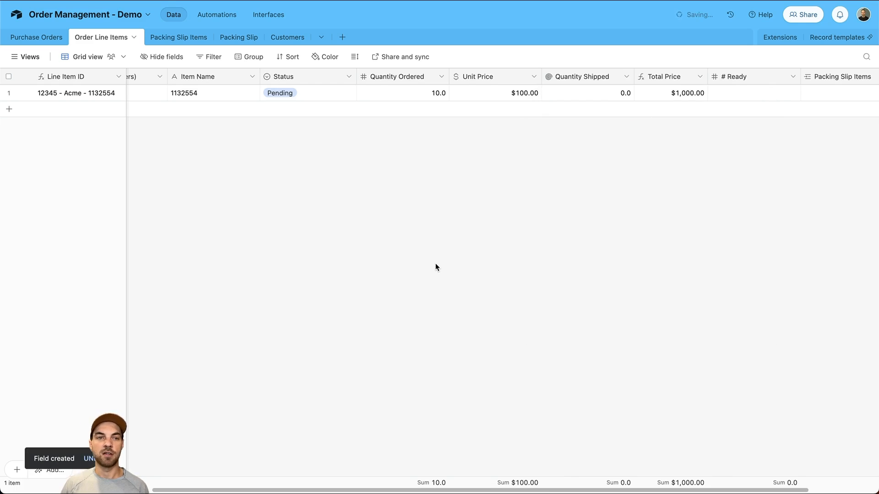
Insert a field named "Quantity Remaining" of type Formula directly after Unit Price in Order Line Items.
left_click(187, 42)
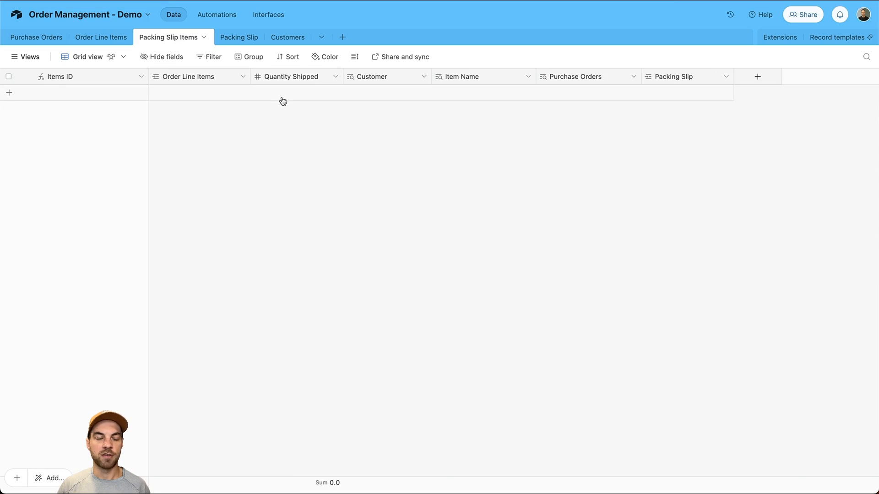
left_click(100, 37)
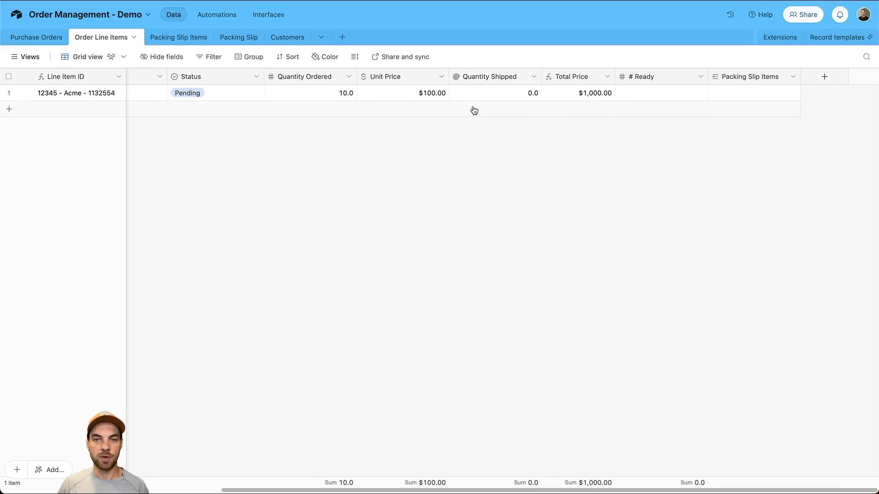
right_click(418, 81)
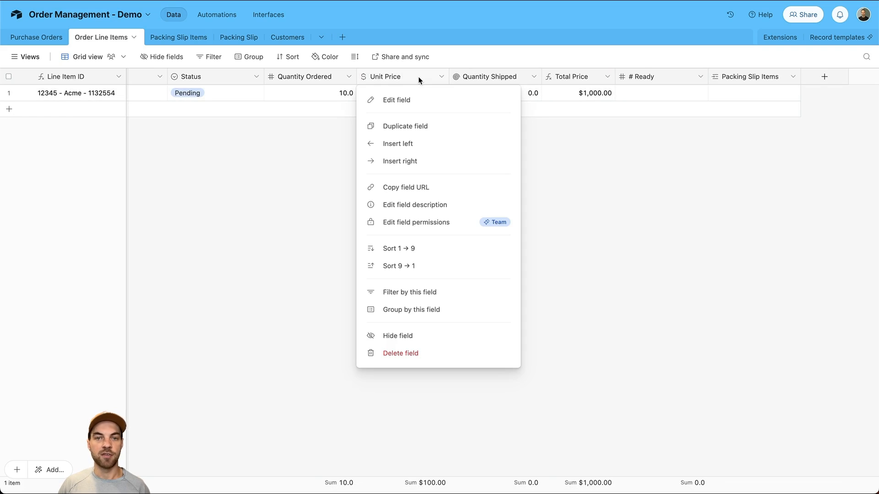
left_click(439, 170)
type("Qua")
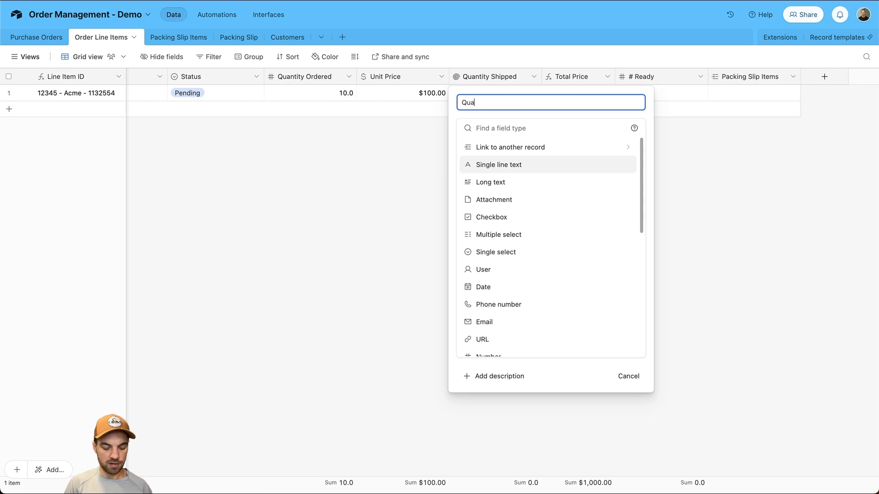
type("ntity Remaining")
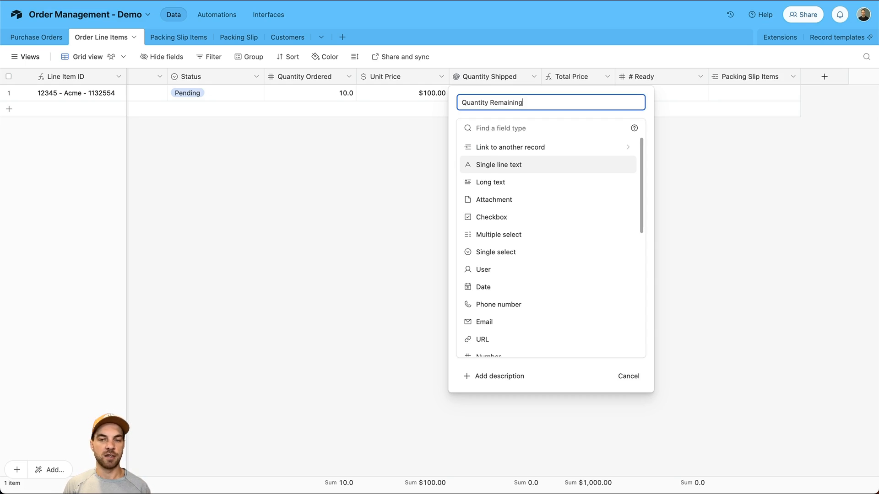
key("Tab")
type("formula")
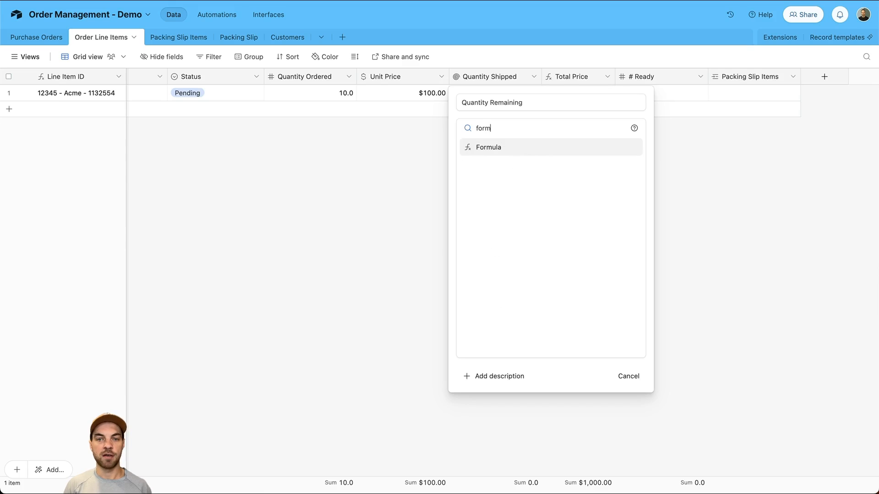
key("Return")
Enter the formula {Quantity Ordered}-{Quantity Shipped} for Quantity Remaining and create the field.
left_click(508, 195)
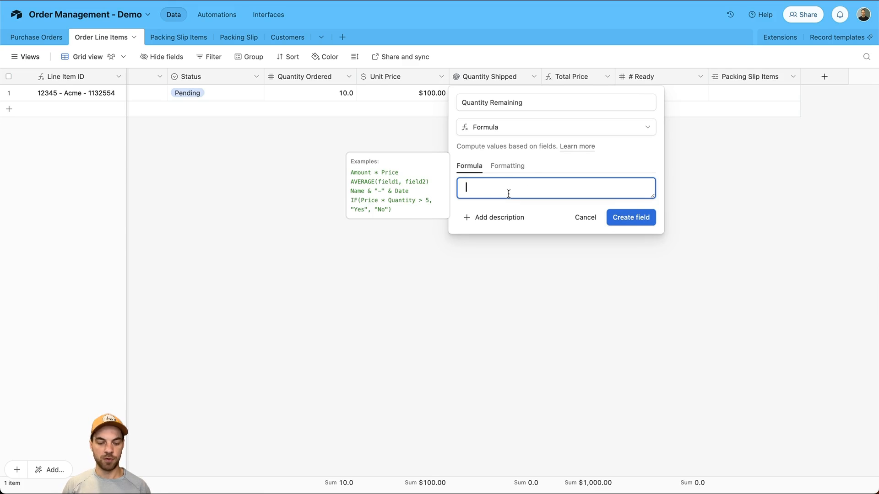
type("order")
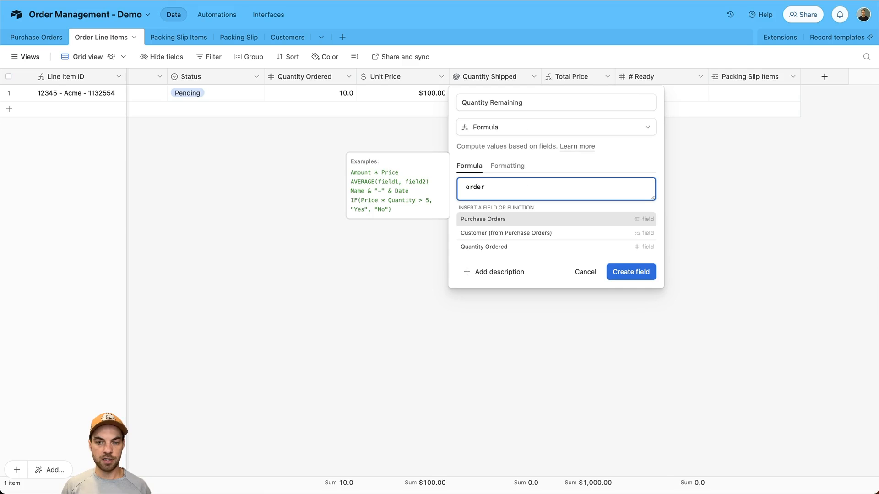
key("Down")
key("Down")
key("Return")
type("-ship")
key("Return")
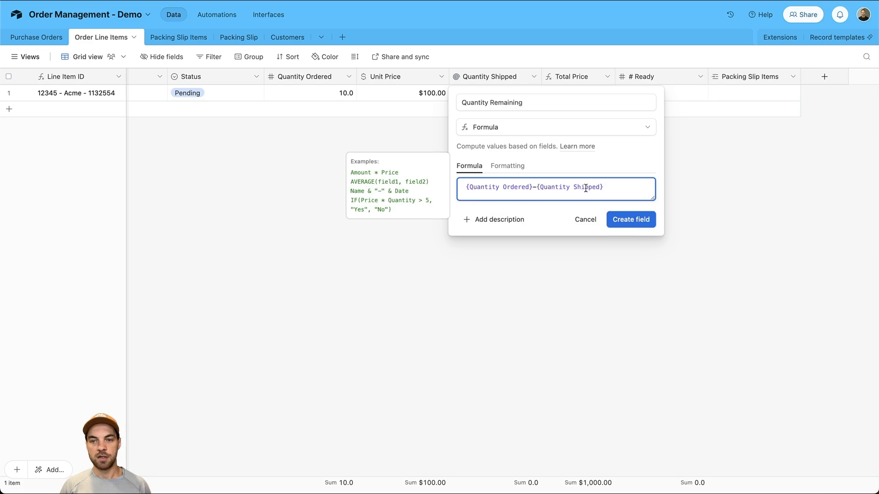
left_click(626, 220)
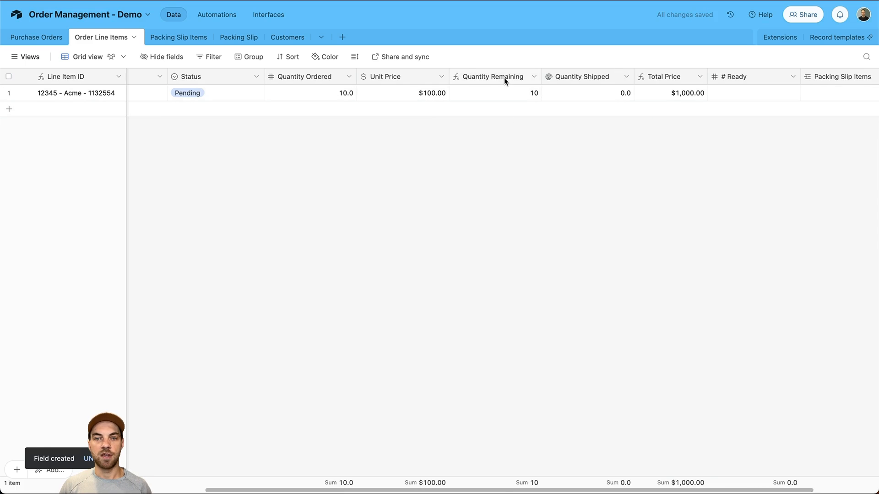
left_click(593, 93)
left_click(588, 178)
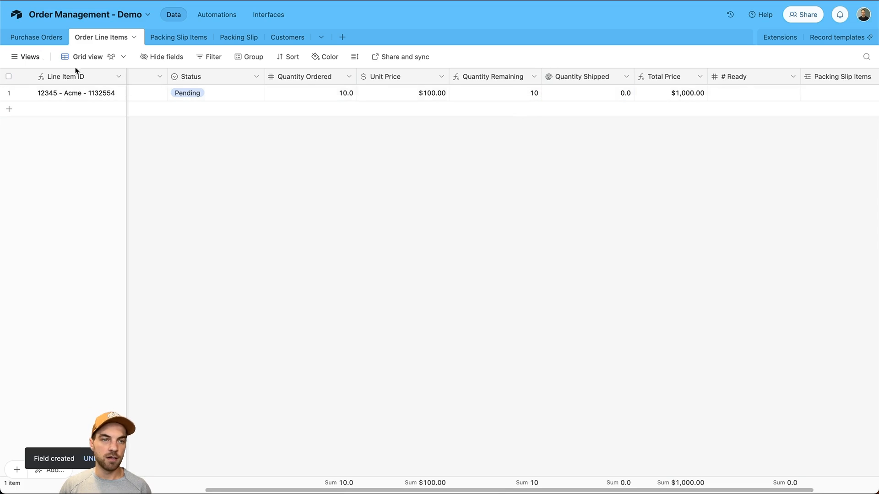
In the Purchase Orders table, change the Remaining Ship field's type to Rollup.
left_click(37, 37)
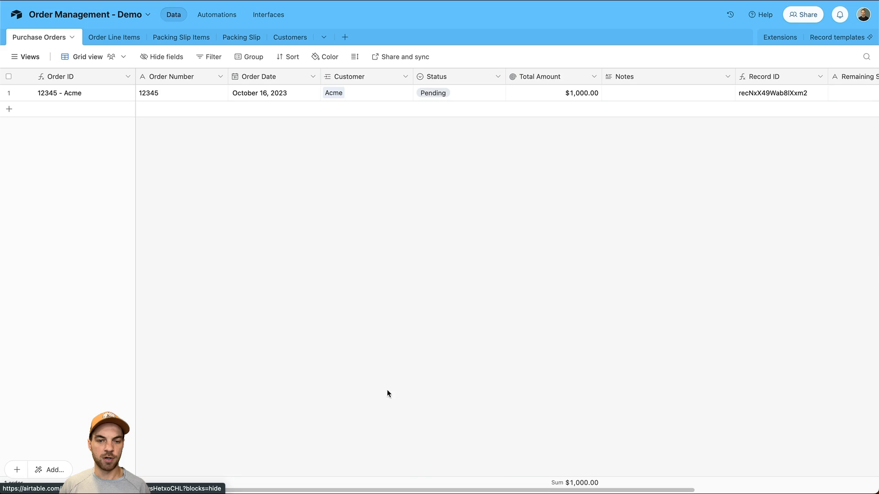
left_click_drag(422, 491, 580, 490)
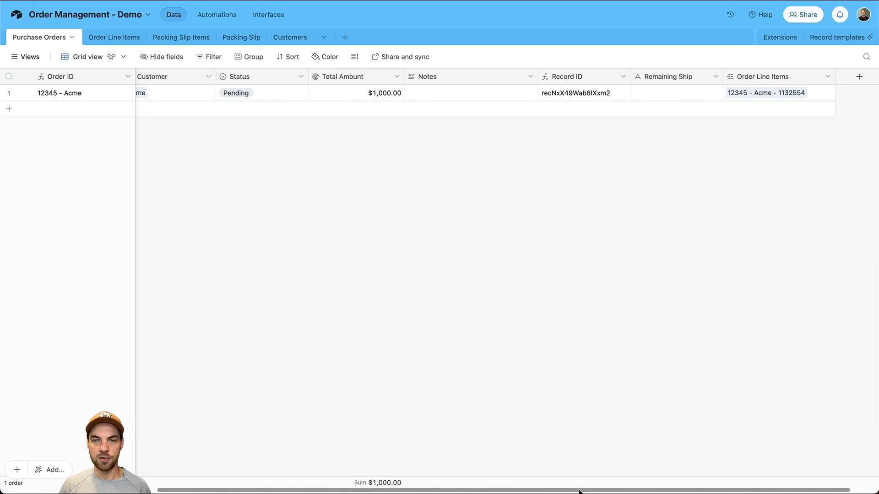
double_click(648, 79)
left_click(453, 129)
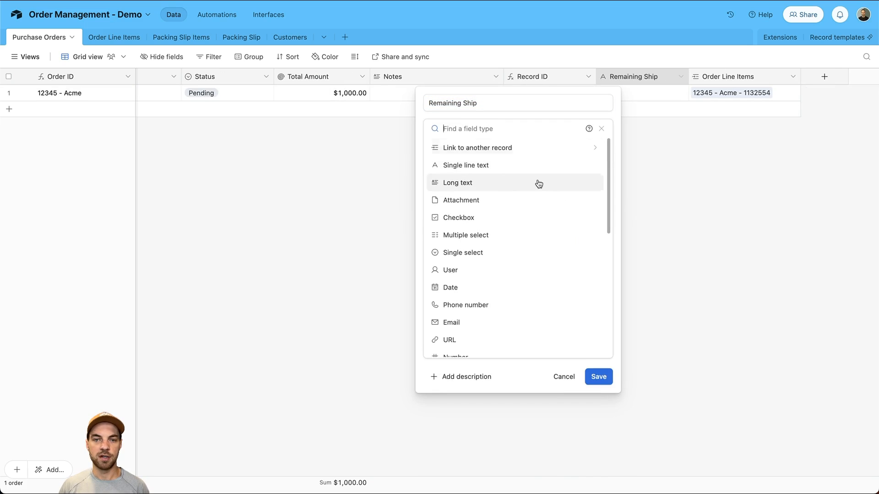
type("roll")
key("Return")
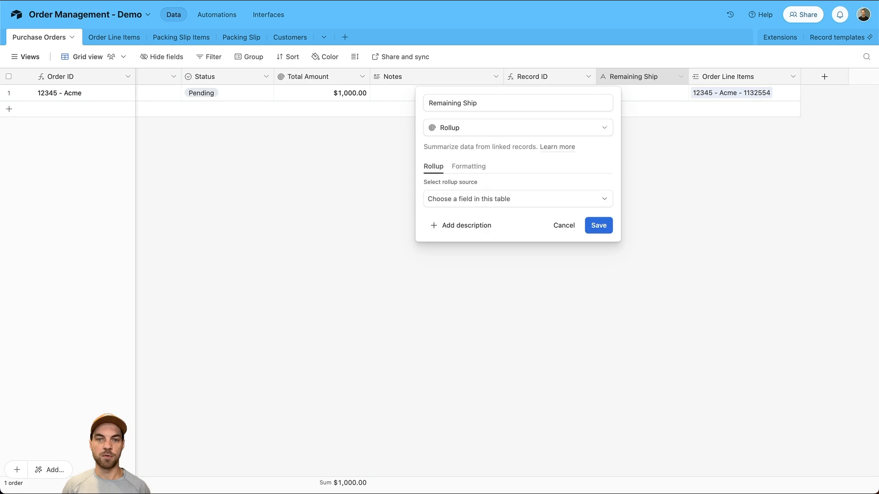
Roll up Quantity Remaining from Order Line Items with SUM(values) in the Remaining Ship field, save it and slightly narrow its column.
left_click(506, 200)
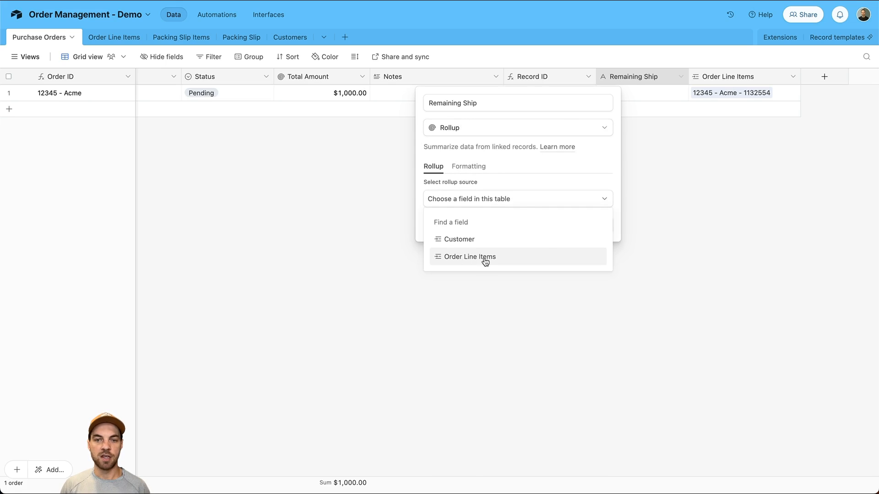
left_click(485, 260)
left_click(486, 232)
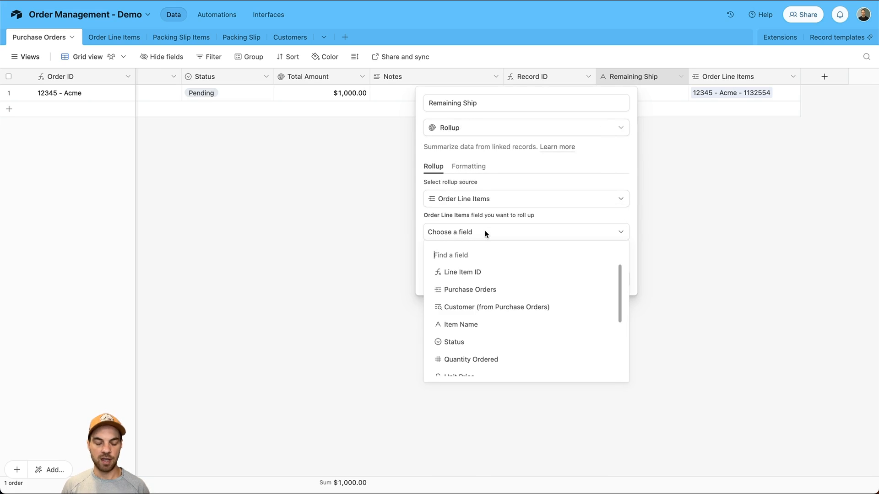
type("rem")
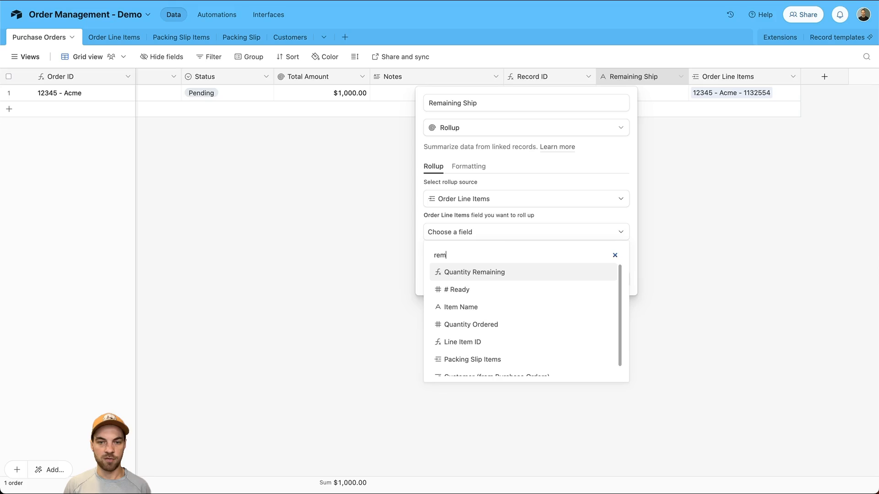
left_click(478, 273)
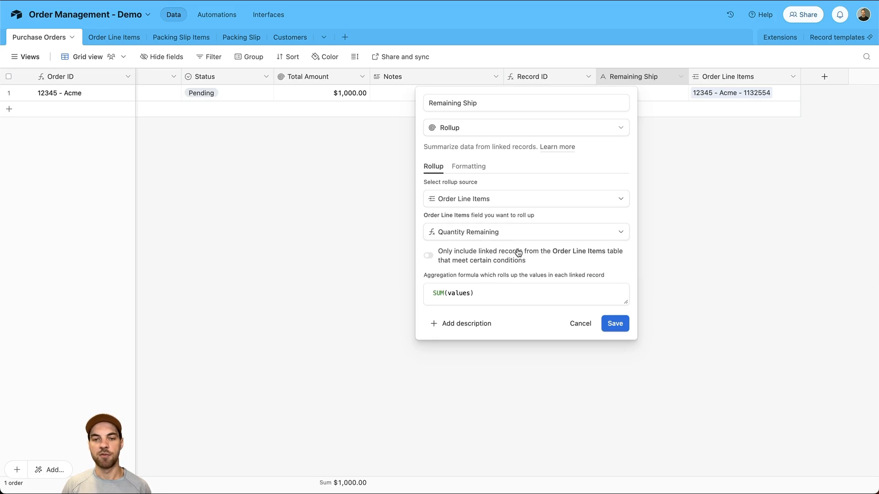
left_click(614, 324)
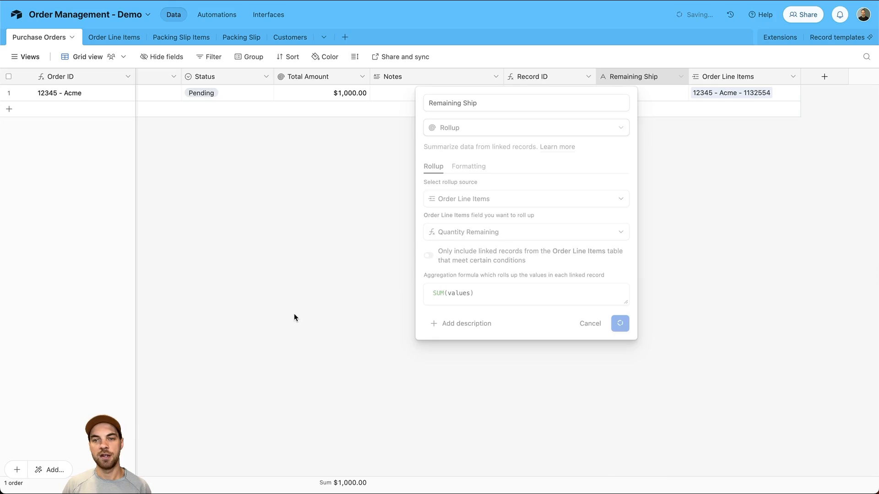
left_click_drag(684, 90, 680, 87)
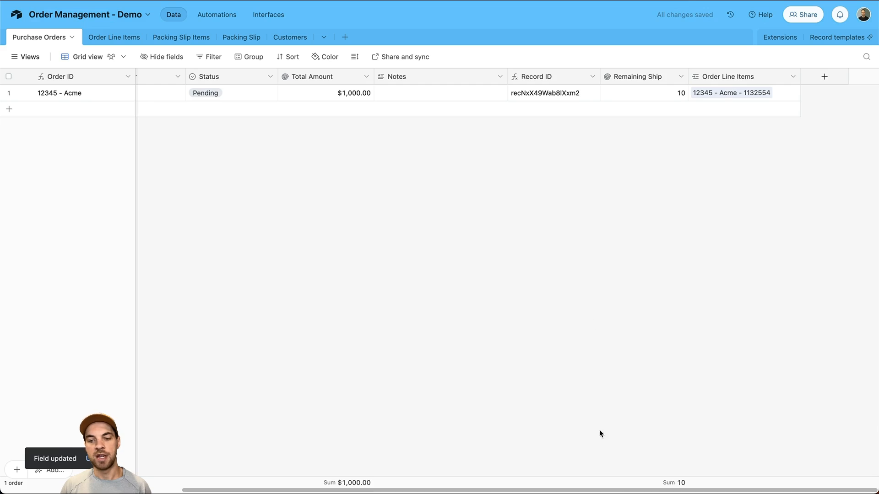
Add a new record in the Order Line Items table and link it to the existing Acme purchase order.
left_click_drag(620, 491, 261, 485)
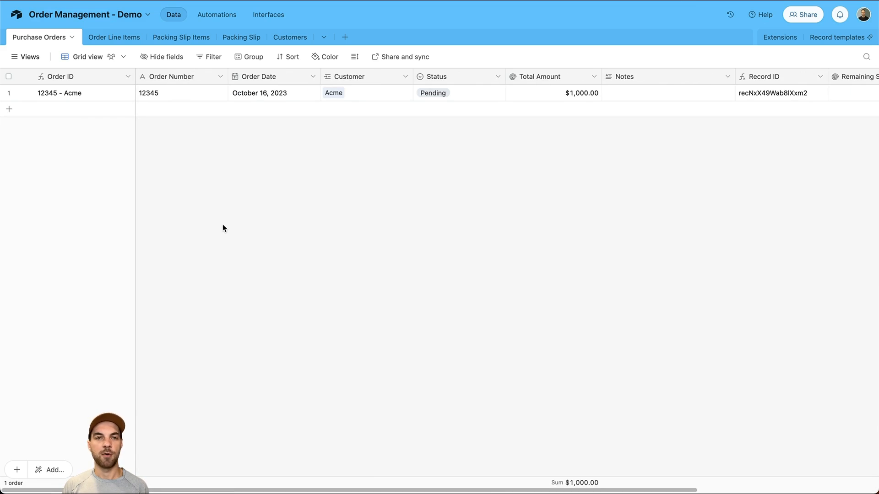
left_click(115, 38)
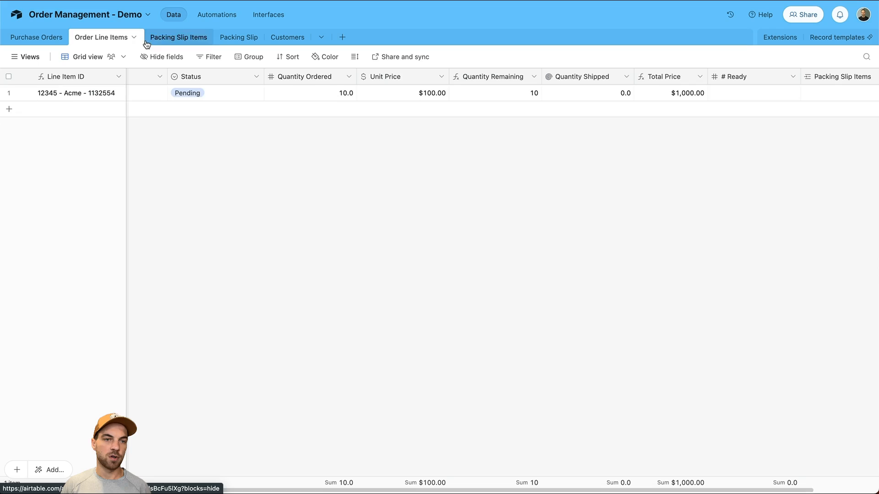
left_click(8, 110)
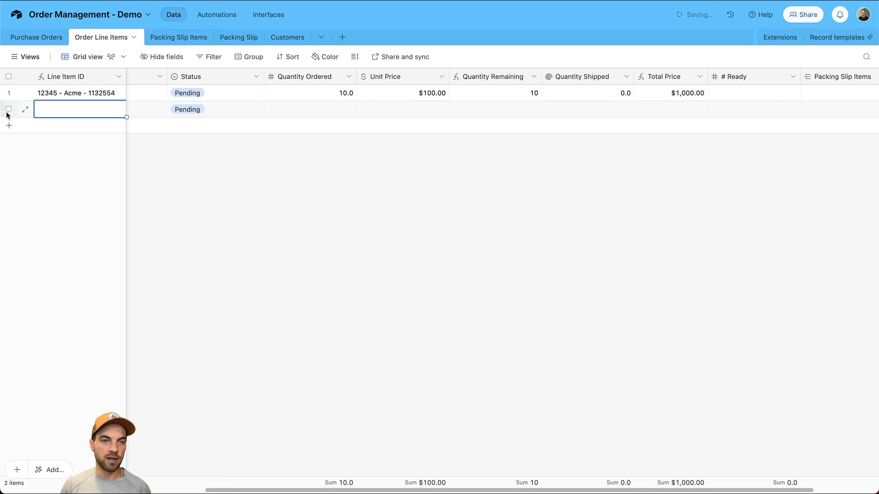
left_click(25, 111)
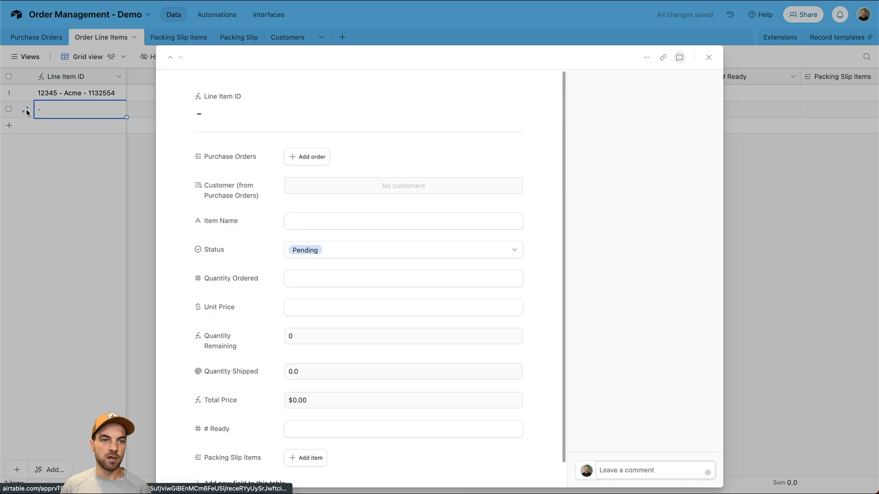
left_click(306, 141)
left_click(238, 73)
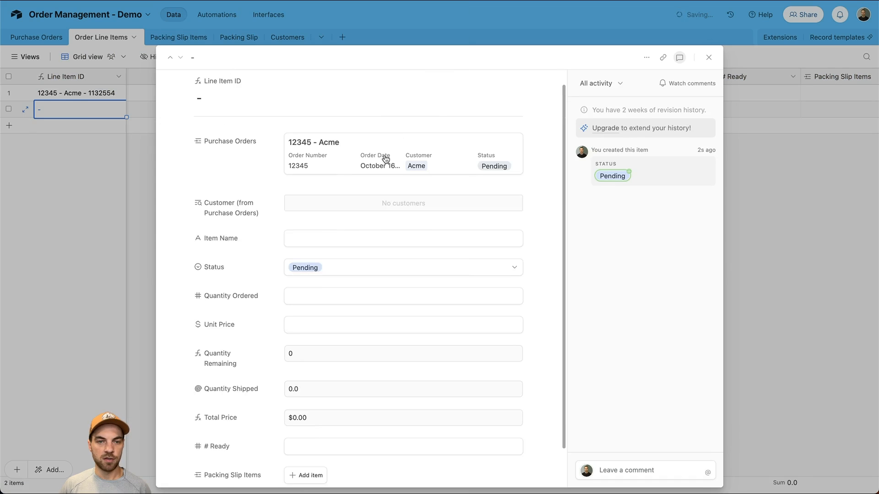
Fill in the new line item with Item Name 838474, Quantity Ordered 5 and Unit Price 150, then close the record.
left_click(298, 247)
type("838474")
scroll(247, 250, "down", 2)
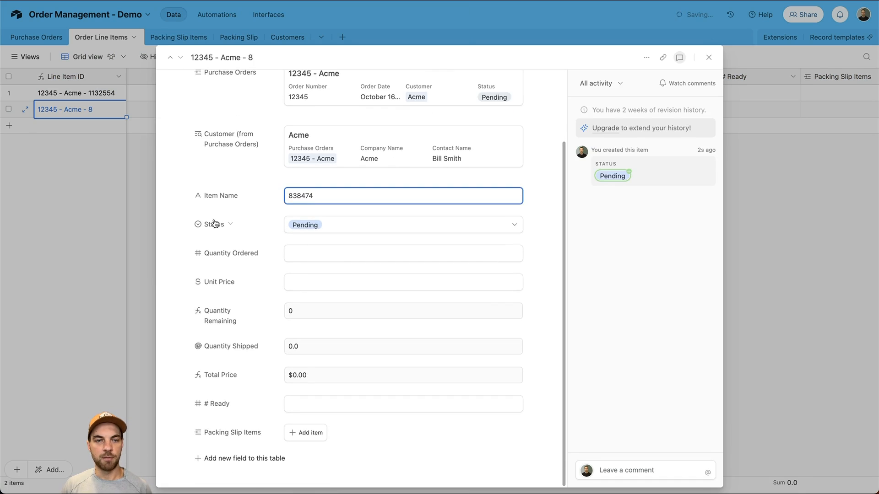
left_click(302, 250)
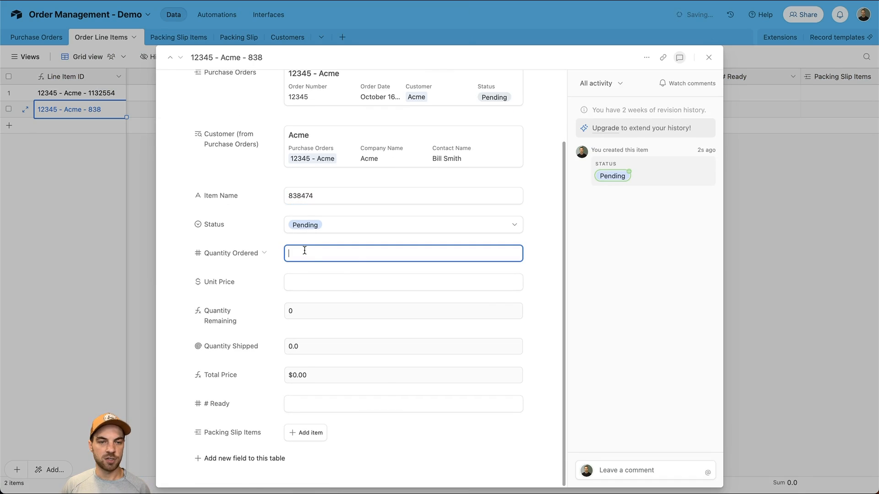
type("5")
left_click(320, 287)
type("150")
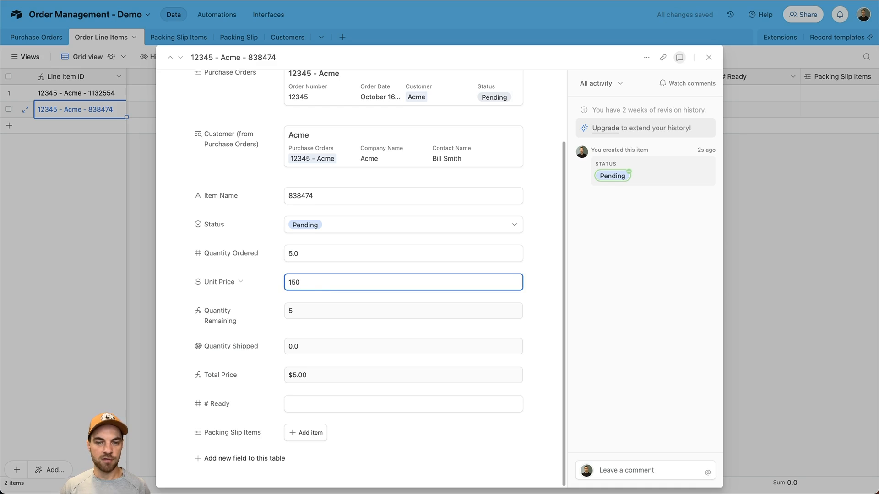
left_click(708, 57)
Check the line item quantities and the purchase order's Total Amount and Remaining Ship, and view the base's automations briefly.
left_click_drag(547, 491, 391, 490)
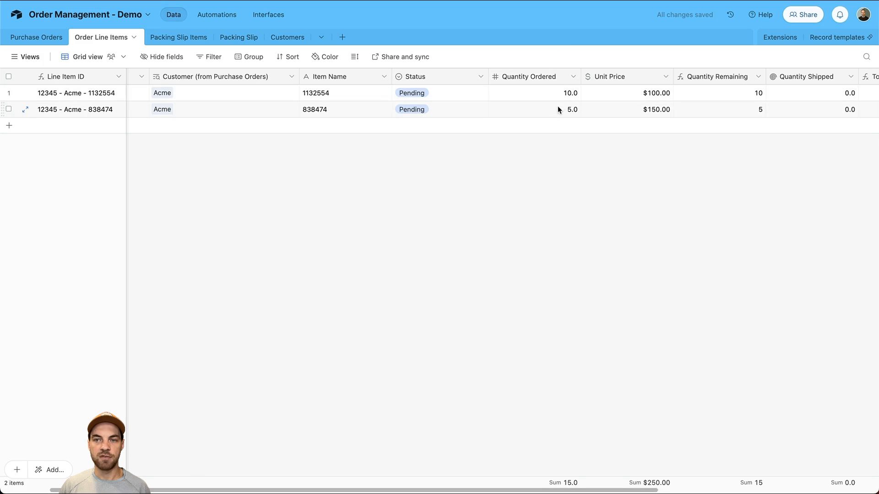
left_click(36, 37)
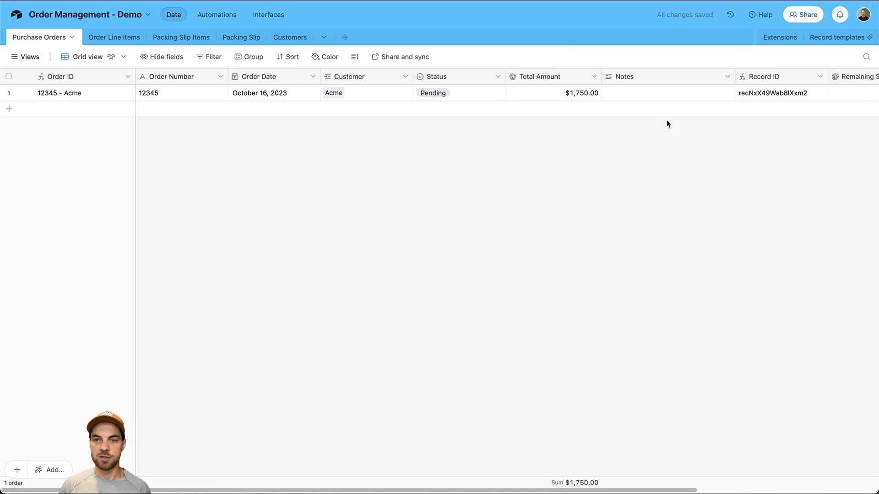
scroll(560, 276, "right", 10)
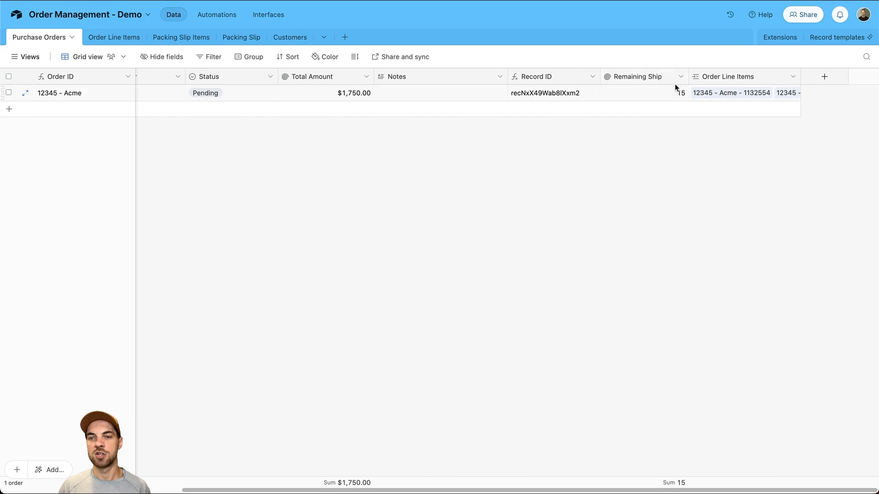
left_click_drag(543, 488, 498, 487)
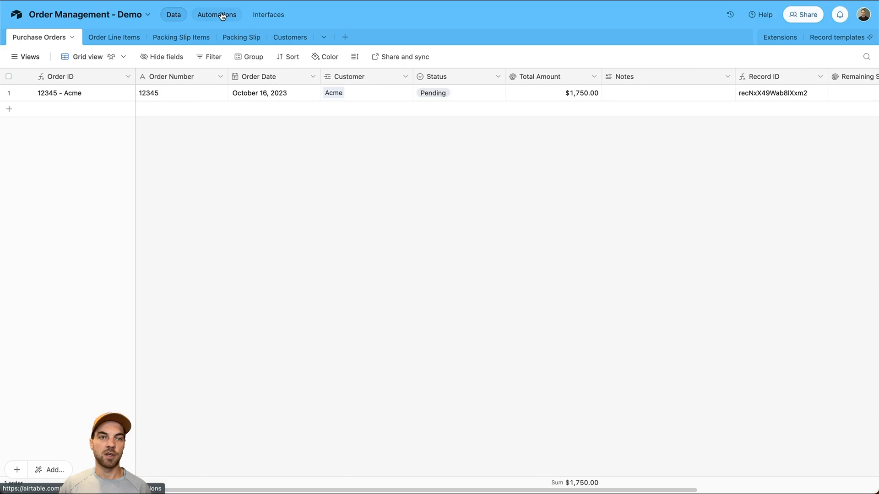
left_click(222, 15)
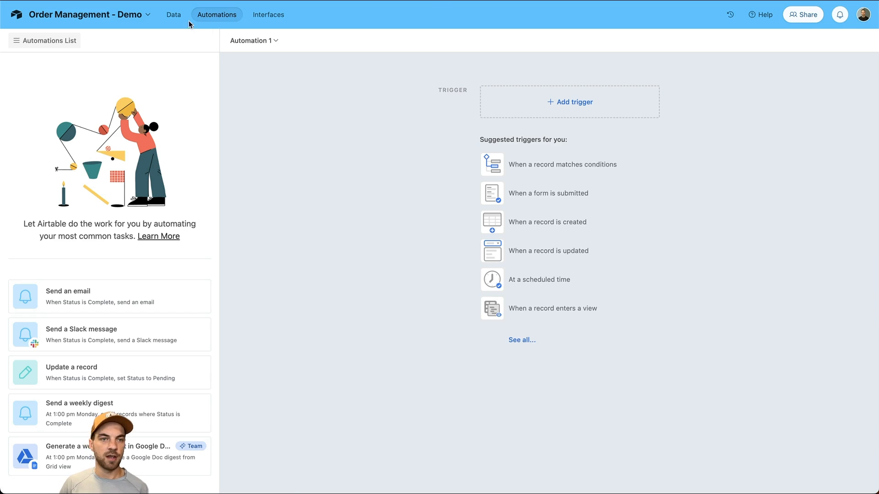
left_click(176, 20)
Insert a new field named "Trigger" directly before Order Number in the Purchase Orders table.
right_click(185, 76)
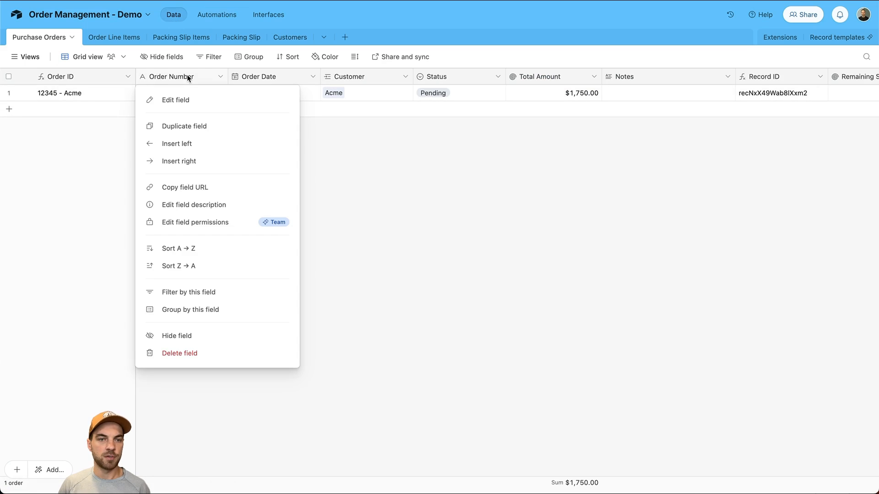
left_click(207, 146)
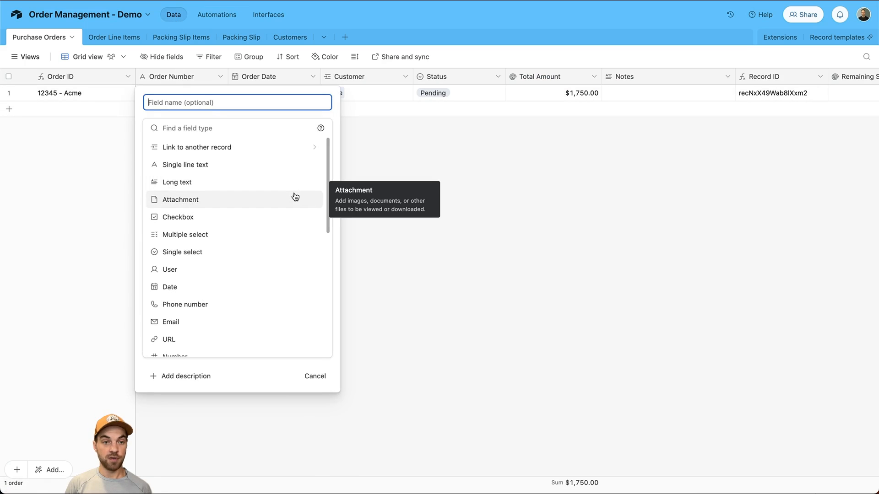
type("sing")
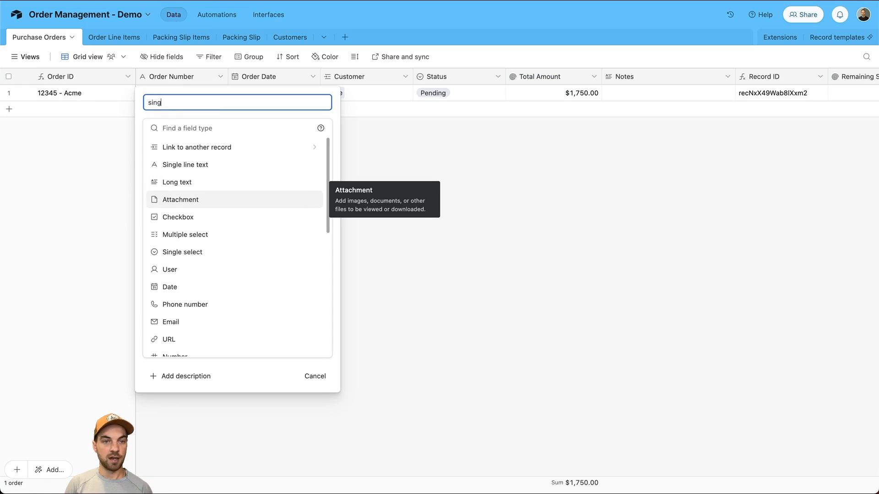
key("BackSpace")
key("BackSpace")
key("BackSpace")
key("BackSpace")
type("Trigger")
Make Trigger a Single select field with the option "Create Packing Slip" and create it, leaving the order's Trigger cell empty.
right_click(124, 75)
left_click(105, 47)
left_click(479, 263)
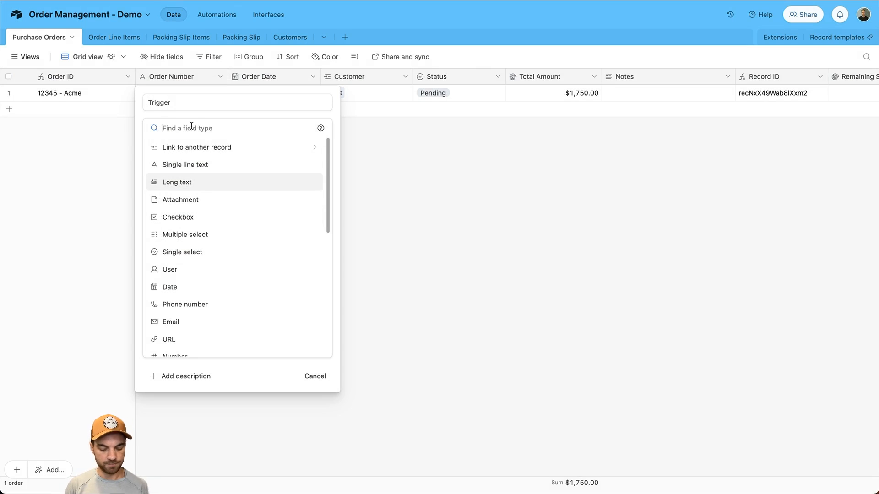
type("singl")
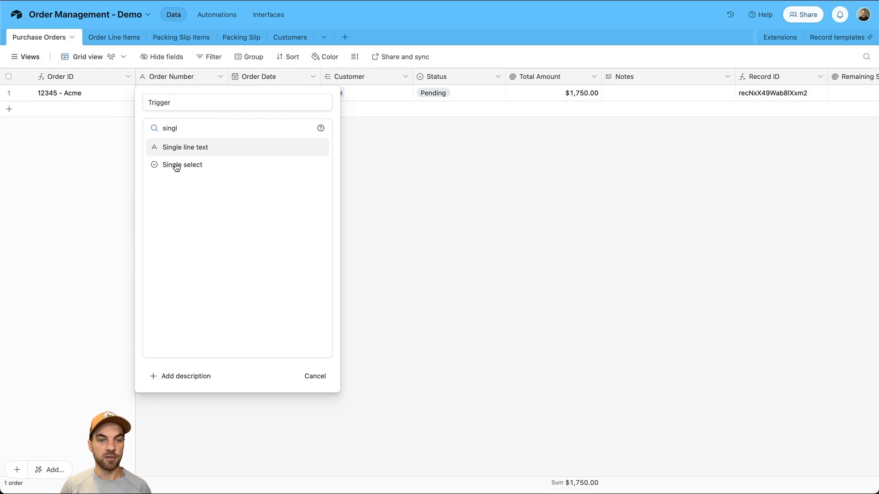
left_click(176, 165)
left_click(208, 224)
type("Create Packing SLip")
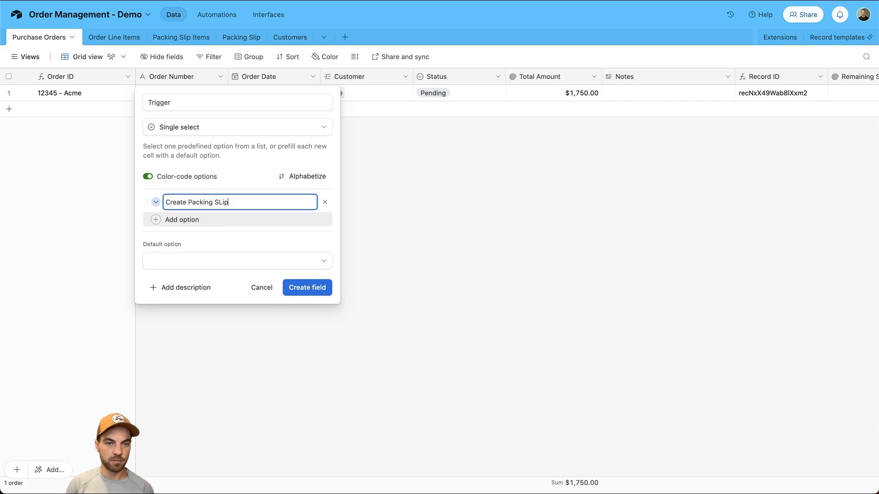
type("lip")
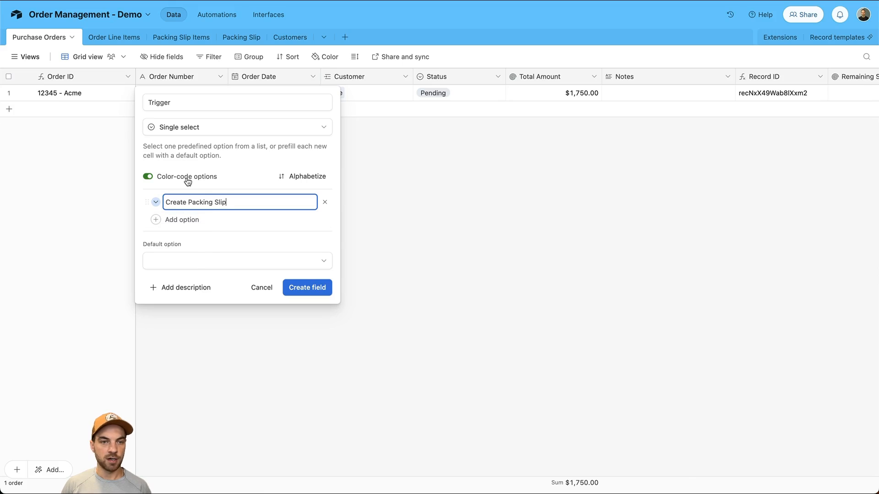
key("Return")
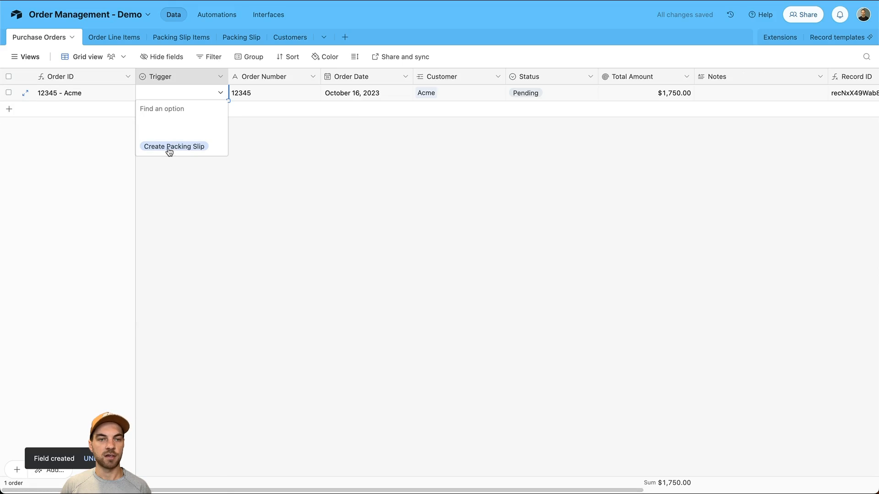
left_click(221, 209)
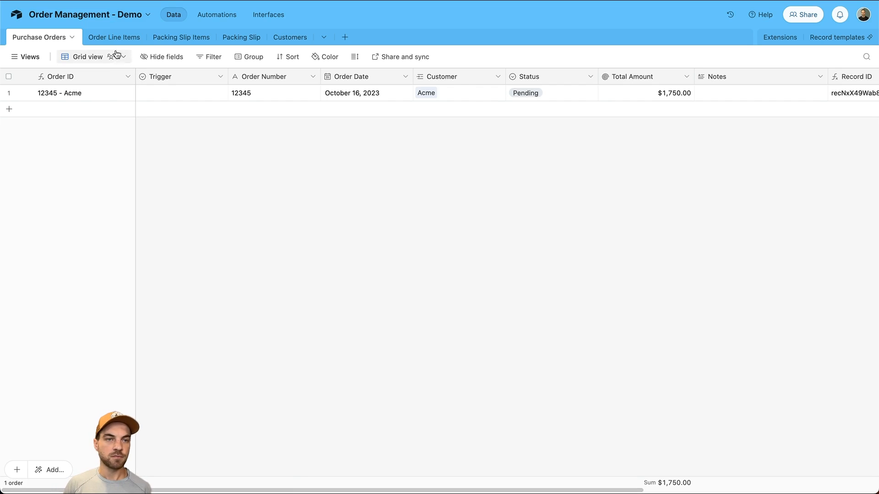
Add an unnamed field of type Lookup after the last field of the Order Line Items table.
left_click(113, 38)
left_click_drag(355, 491, 643, 477)
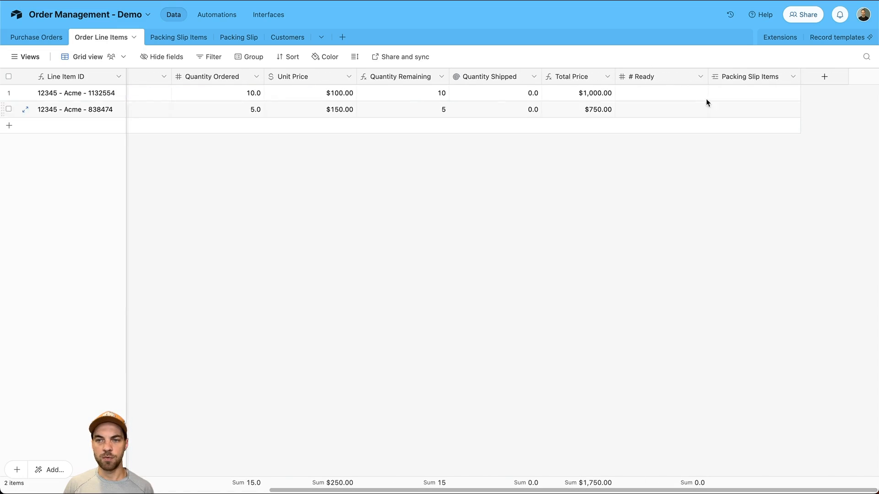
left_click(824, 77)
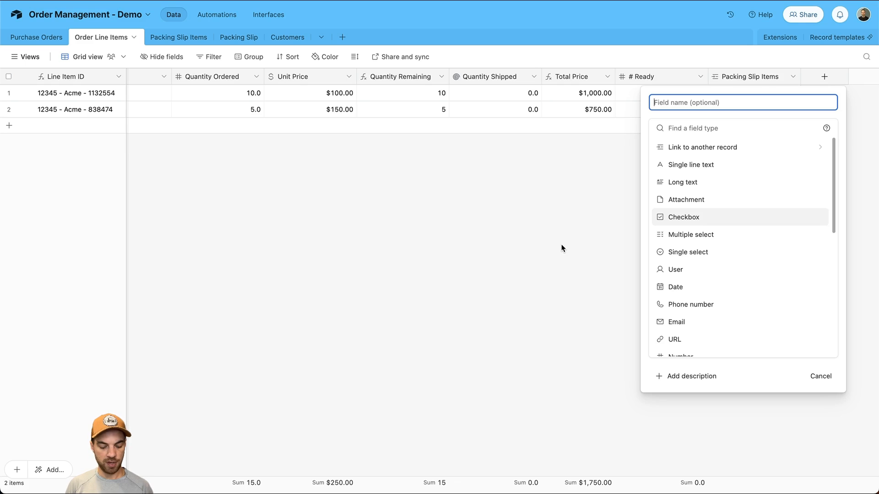
key("Tab")
type("lok")
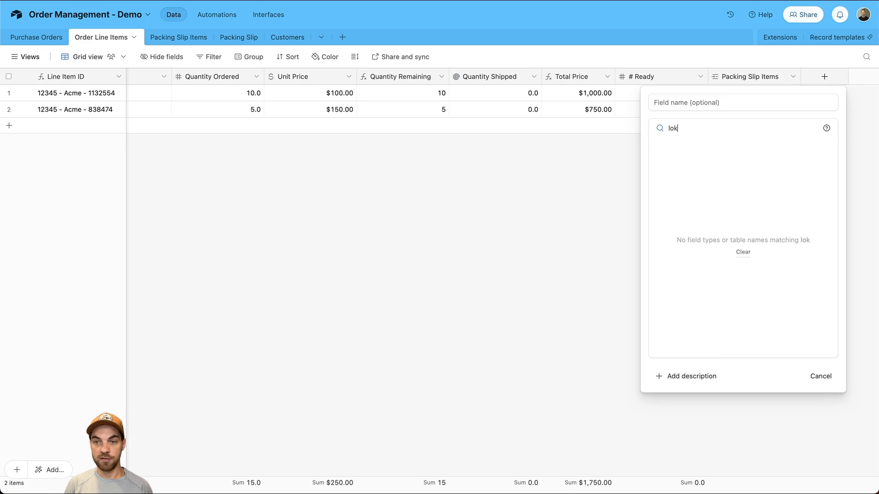
key("BackSpace")
key("Down")
key("Return")
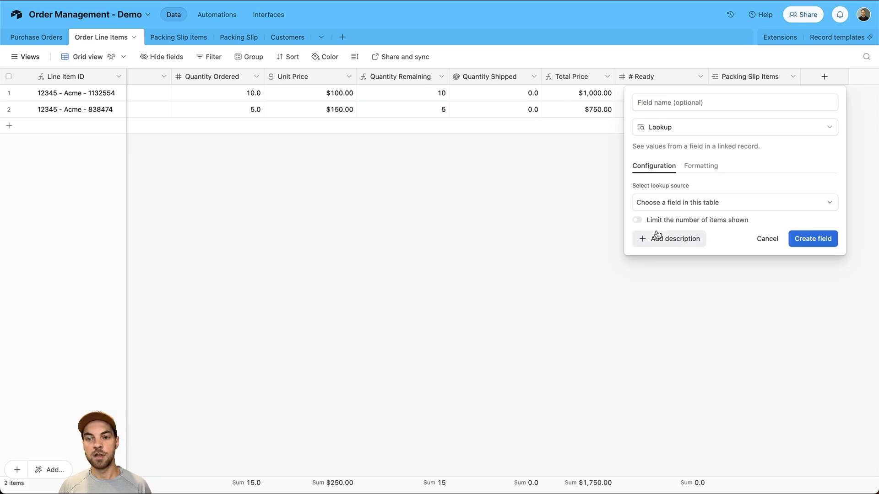
Look up Record ID from Purchase Orders, limited to the last 1 item, create the field and widen its column.
left_click(672, 203)
left_click(678, 245)
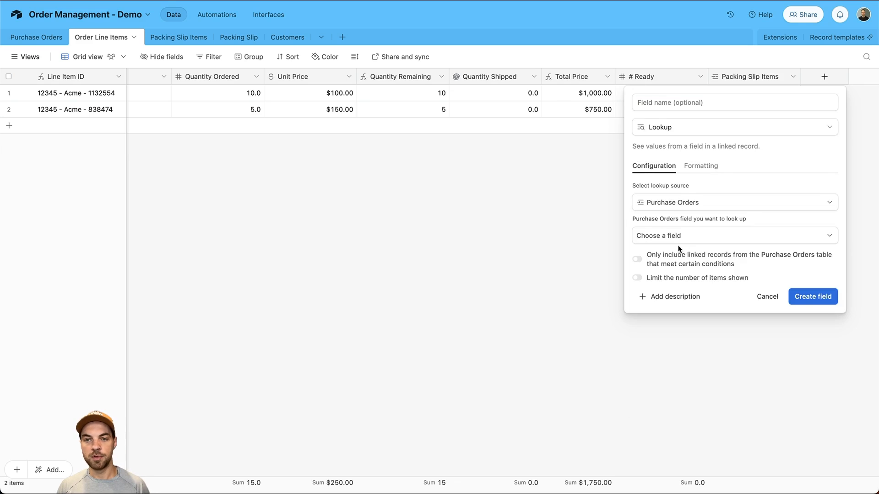
left_click(682, 234)
type("rec")
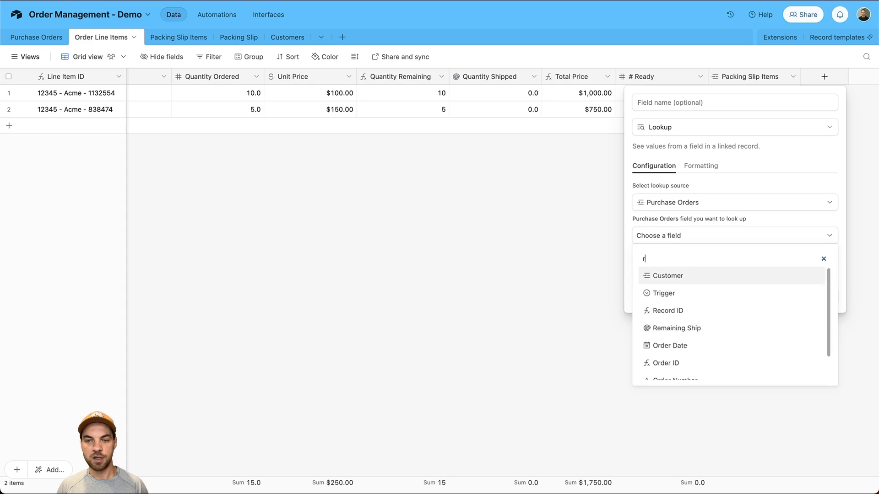
left_click(679, 277)
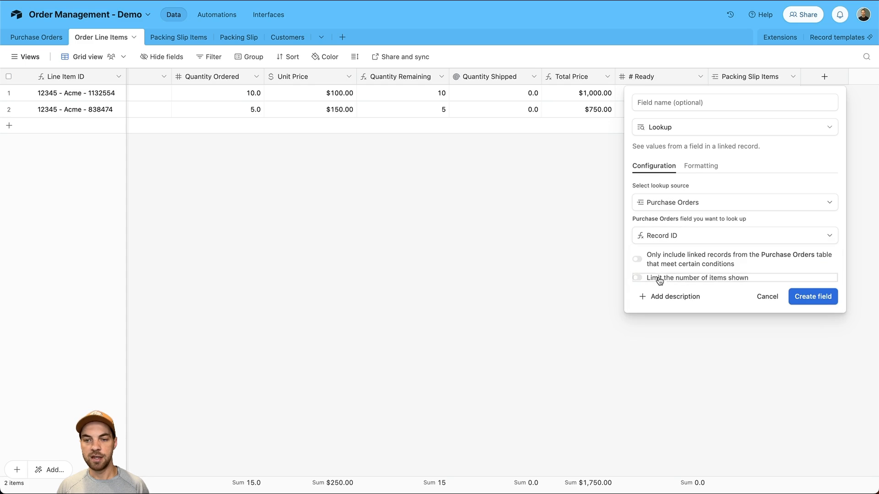
left_click(659, 279)
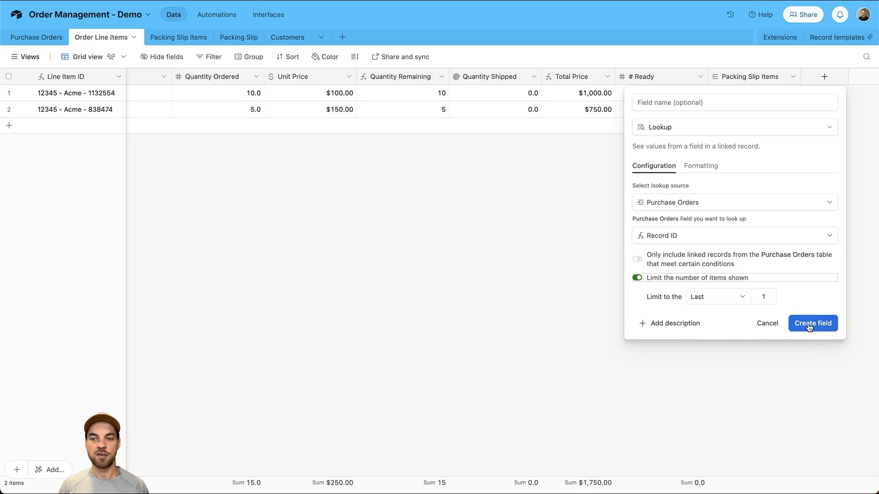
left_click(815, 324)
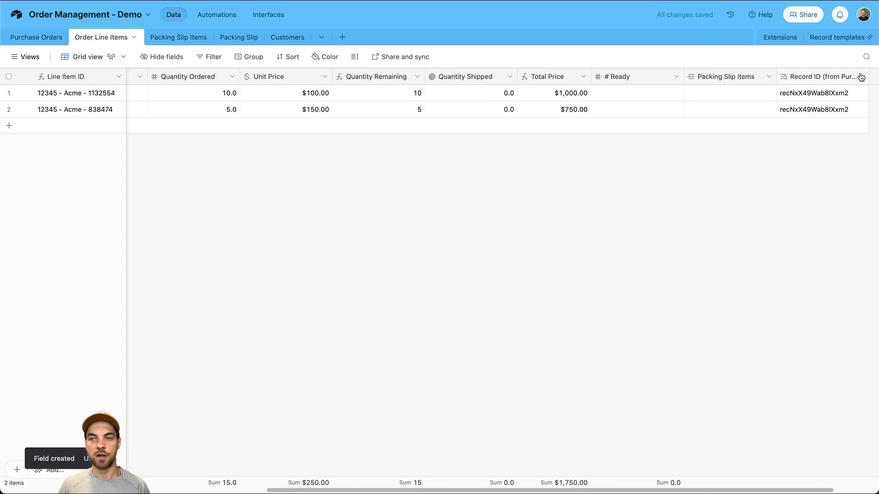
left_click_drag(868, 76, 877, 77)
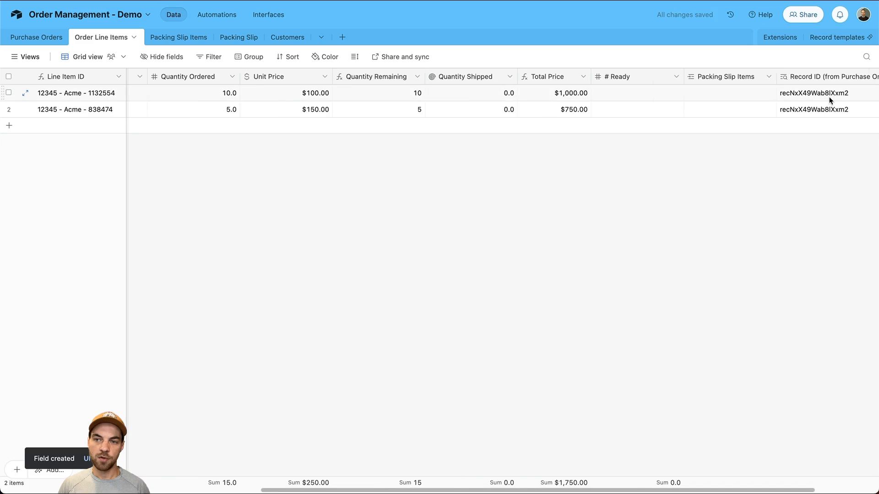
Compare the looked-up record IDs of both line items with the Record ID in the Purchase Orders table.
left_click(810, 95)
left_click(806, 112)
left_click(800, 94)
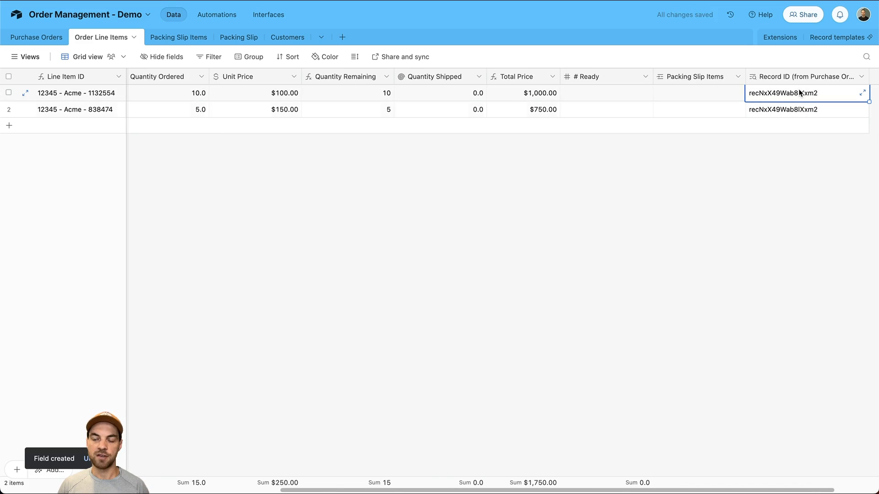
left_click(37, 37)
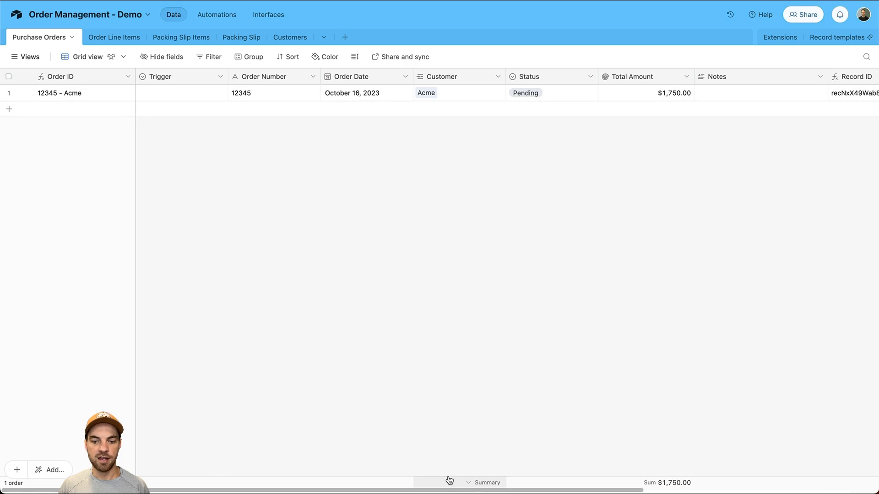
left_click_drag(473, 490, 613, 489)
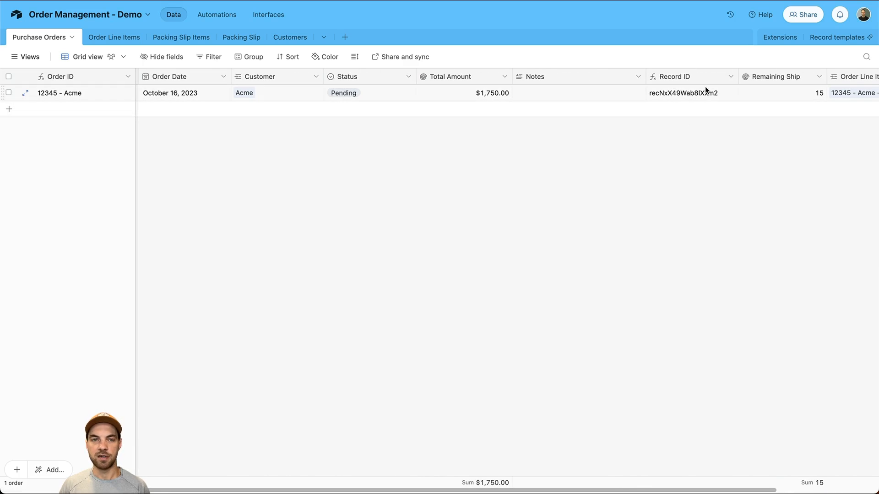
Start an automation triggered when a record matches conditions, using the Purchase Orders table.
left_click(218, 19)
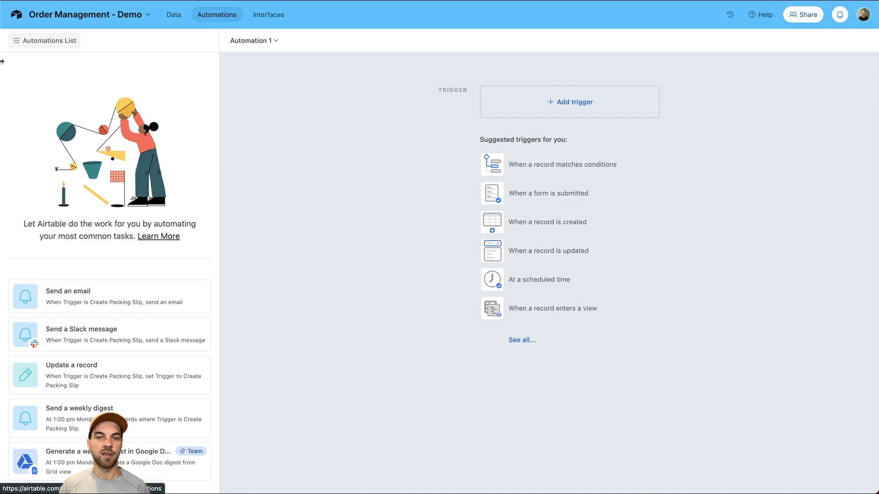
left_click(566, 111)
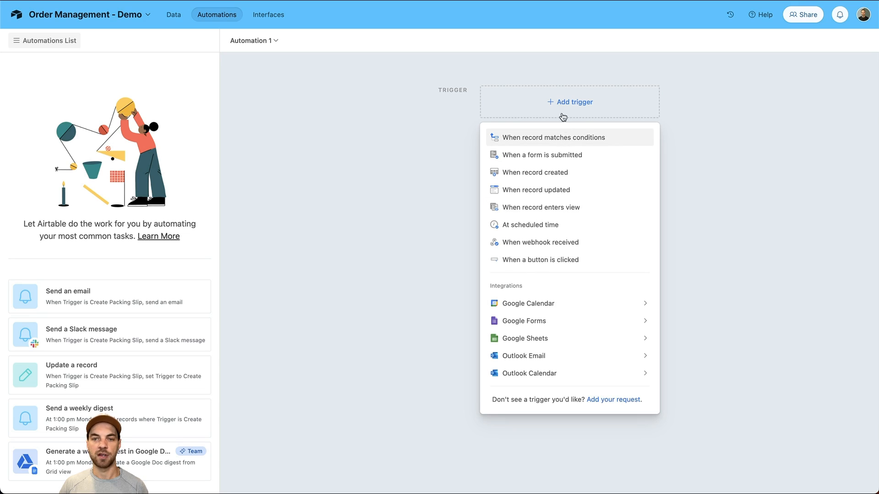
left_click(525, 144)
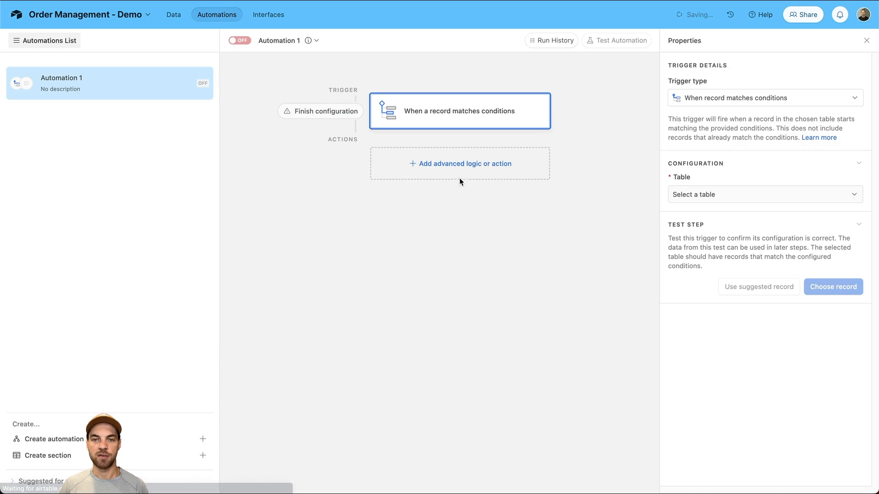
left_click(744, 202)
left_click(712, 233)
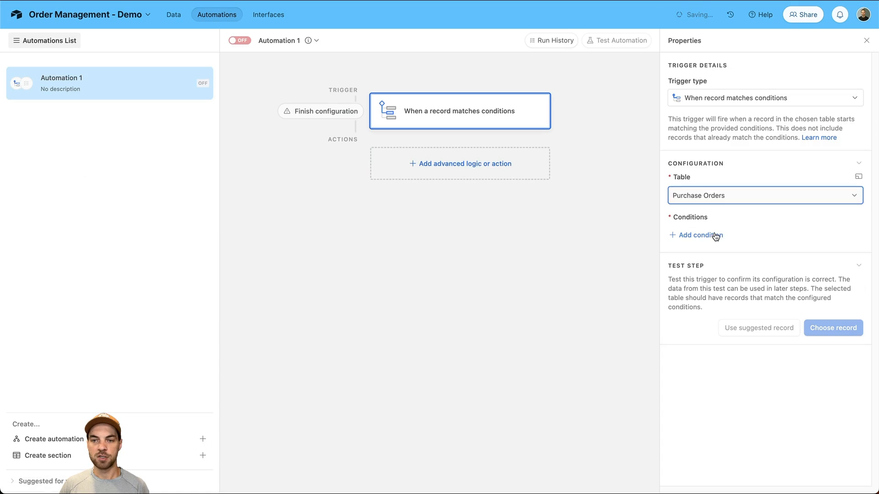
Add the trigger condition that Trigger is Create Packing Slip, and check for a matching test record.
left_click(701, 236)
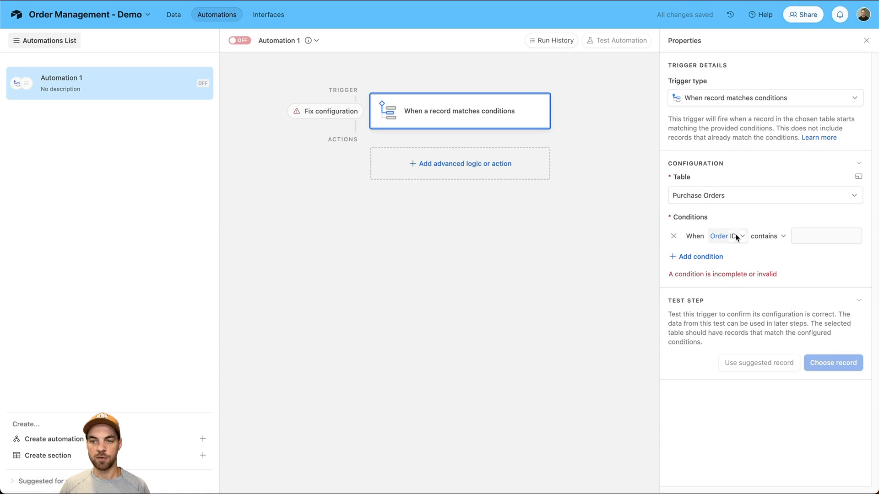
left_click(734, 237)
left_click(762, 289)
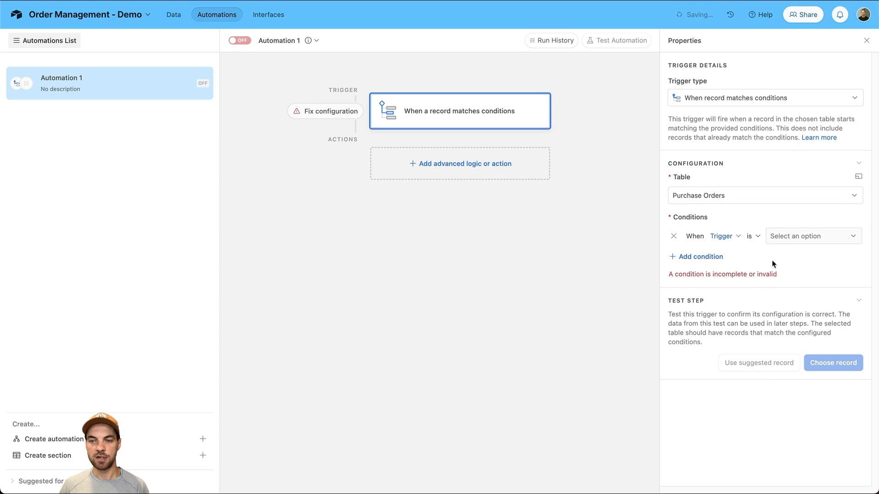
left_click(785, 237)
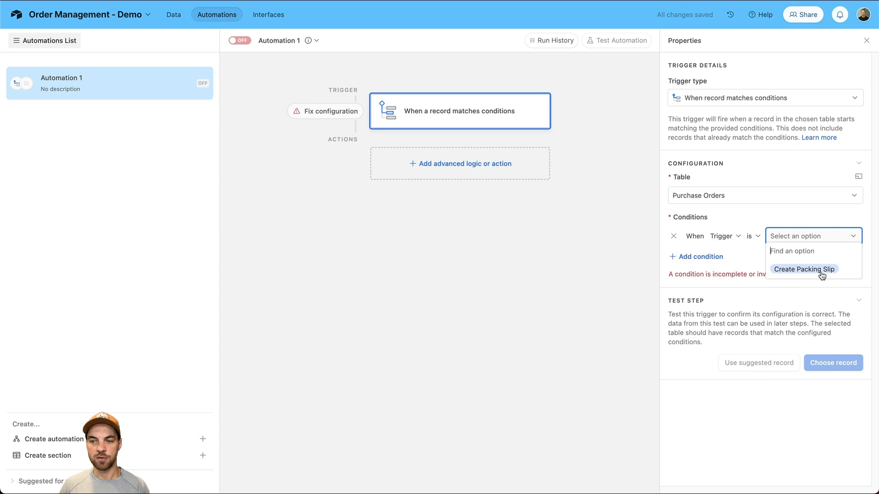
left_click(823, 272)
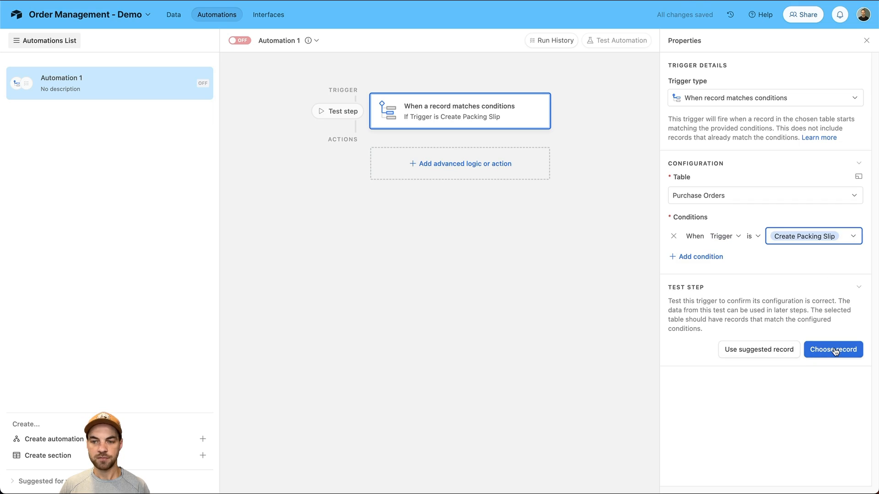
left_click(834, 351)
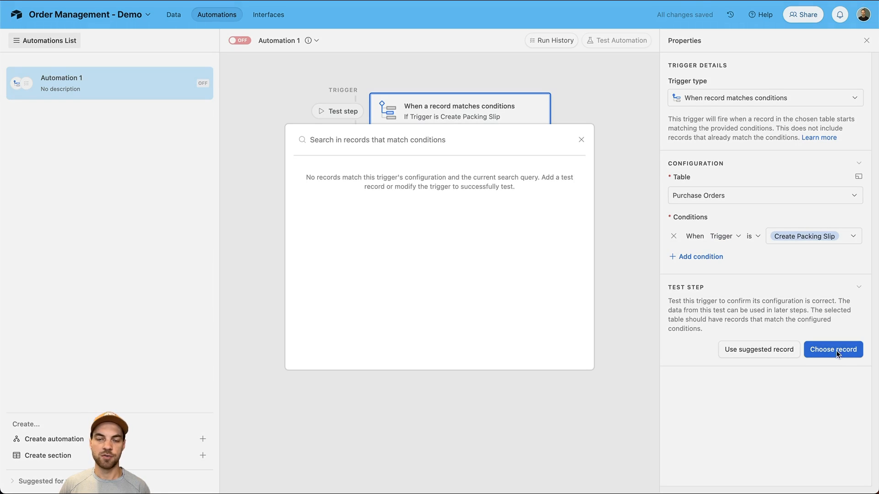
left_click(581, 140)
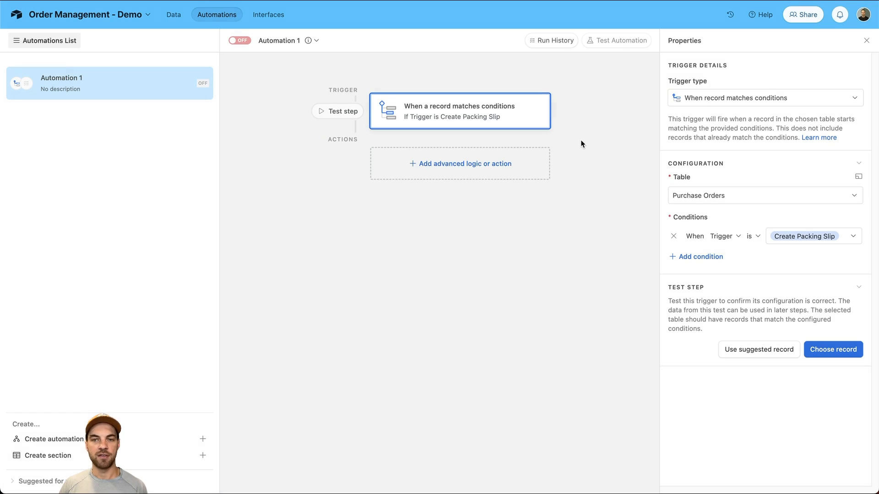
Set the Trigger field of the Acme order in the Purchase Orders table to Create Packing Slip.
left_click(173, 14)
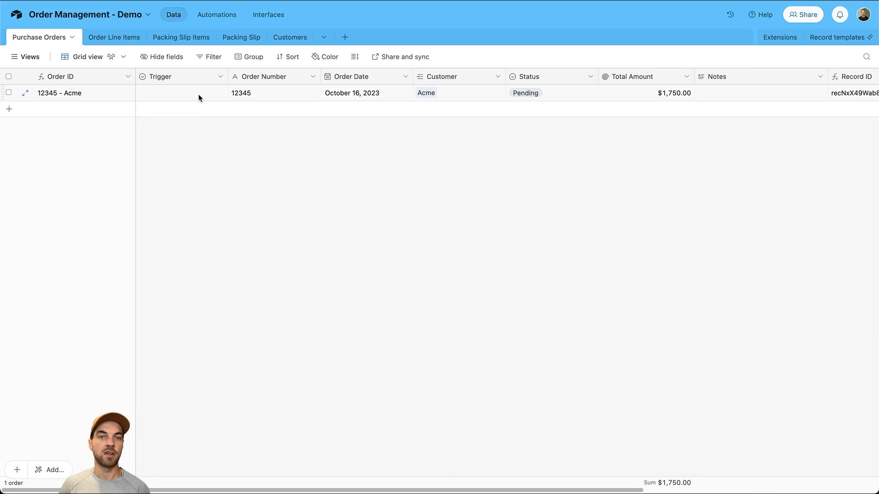
left_click(198, 95)
left_click(197, 96)
left_click(198, 147)
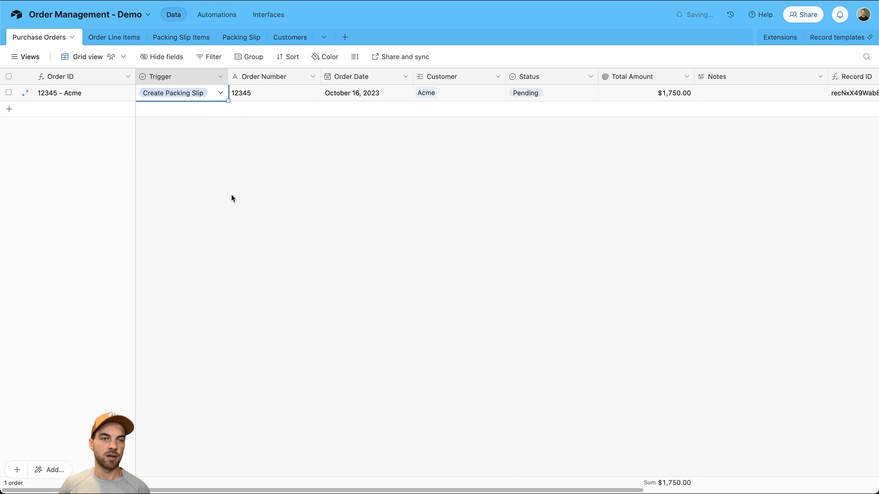
left_click(231, 194)
Test the automation's trigger with the Acme order as the chosen record.
left_click(211, 17)
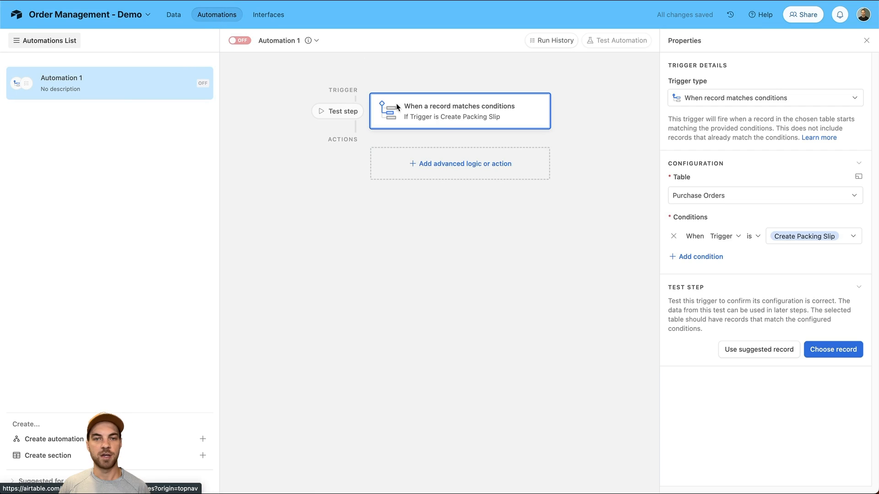
left_click(831, 351)
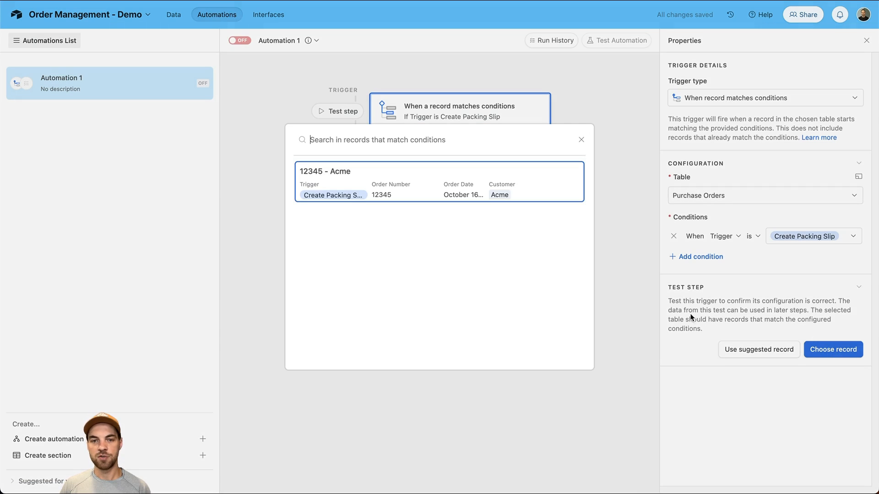
left_click(401, 191)
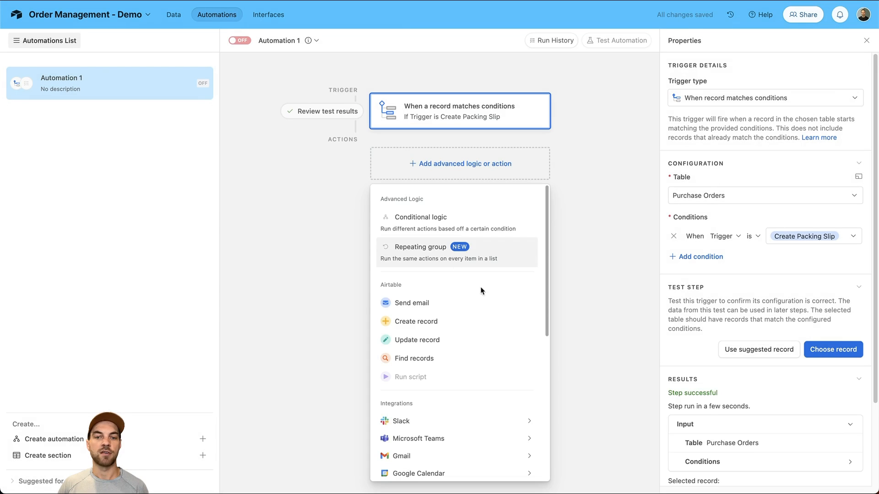
Add a Find records action on the Order Line Items table that finds records based on a condition.
left_click(413, 361)
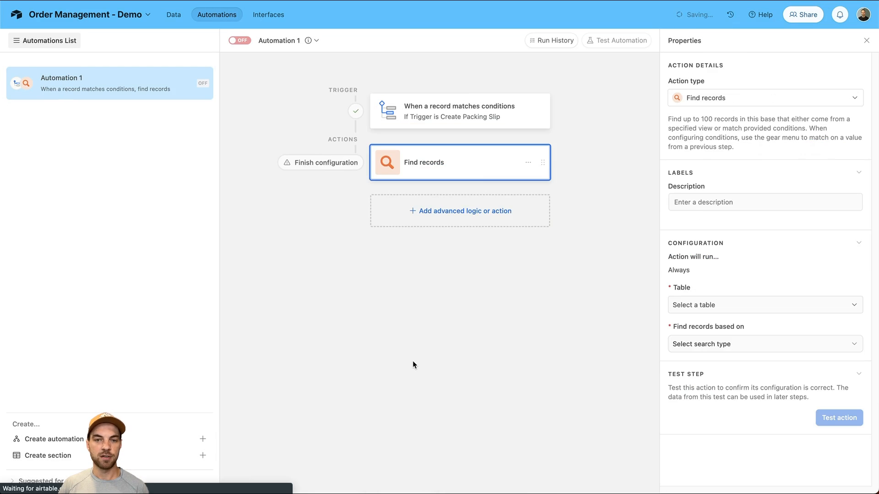
left_click(732, 305)
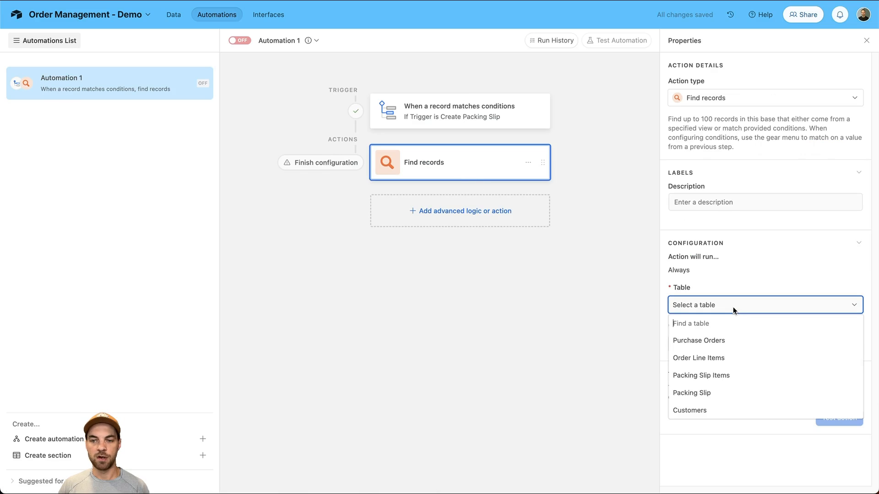
left_click(716, 360)
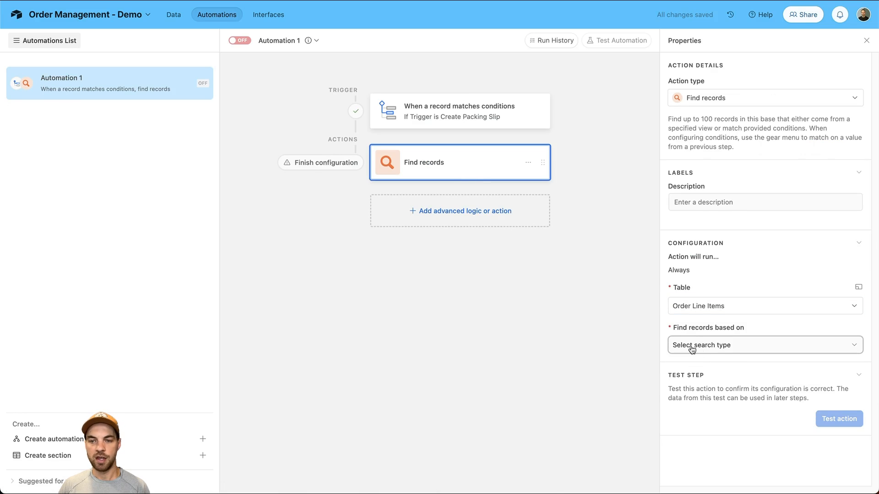
left_click(707, 347)
left_click(700, 386)
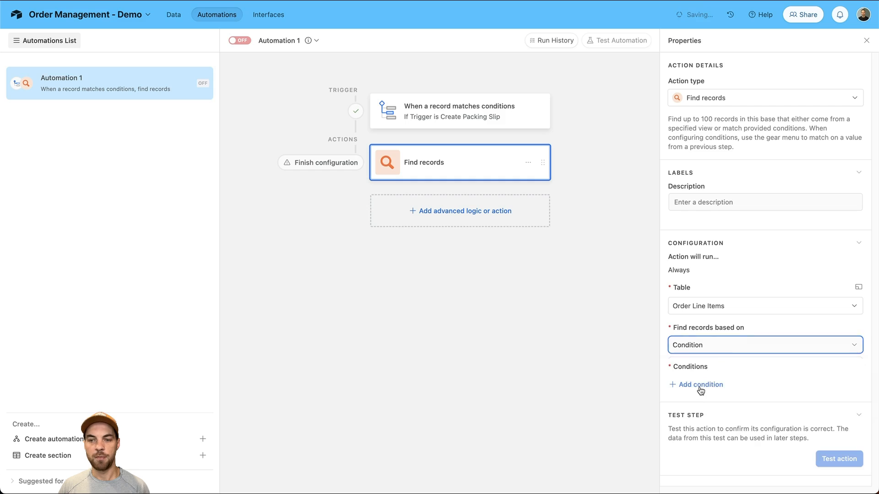
Add a find condition on Record ID (from Purchase Orders) with the operator "is".
left_click(698, 386)
left_click(734, 386)
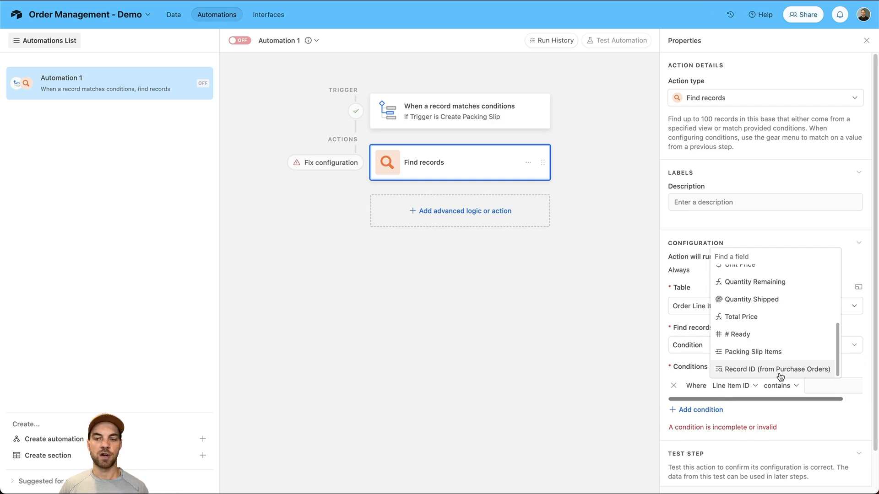
left_click(780, 374)
scroll(808, 399, "right", 3)
left_click(768, 386)
left_click(755, 319)
Make the condition's value dynamic and fill it with the Airtable record ID from the trigger record.
left_click(857, 385)
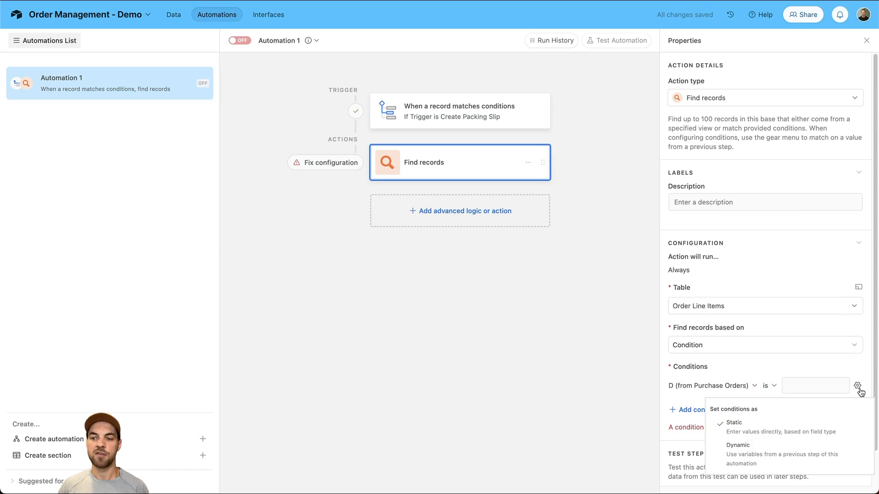
left_click(784, 453)
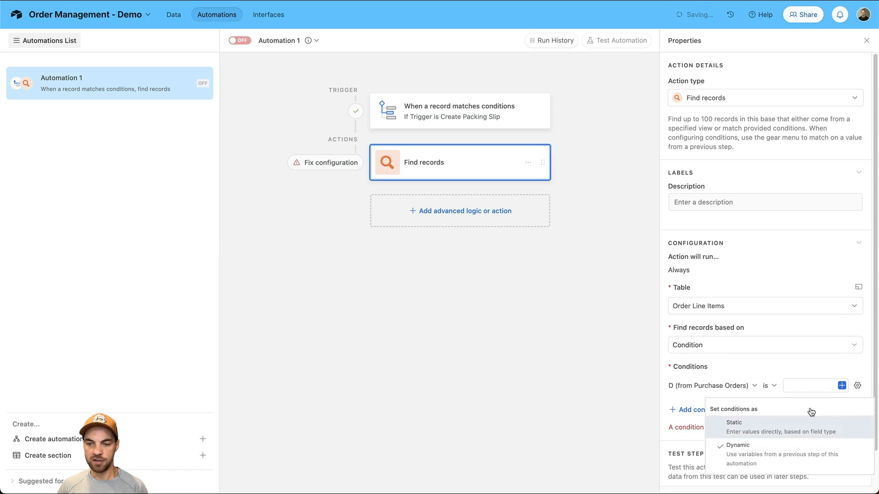
left_click(842, 385)
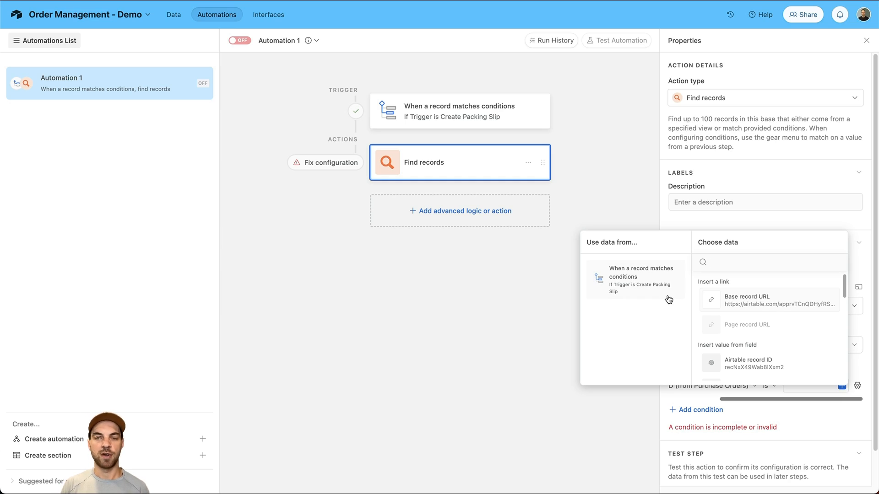
scroll(773, 315, "down", 2)
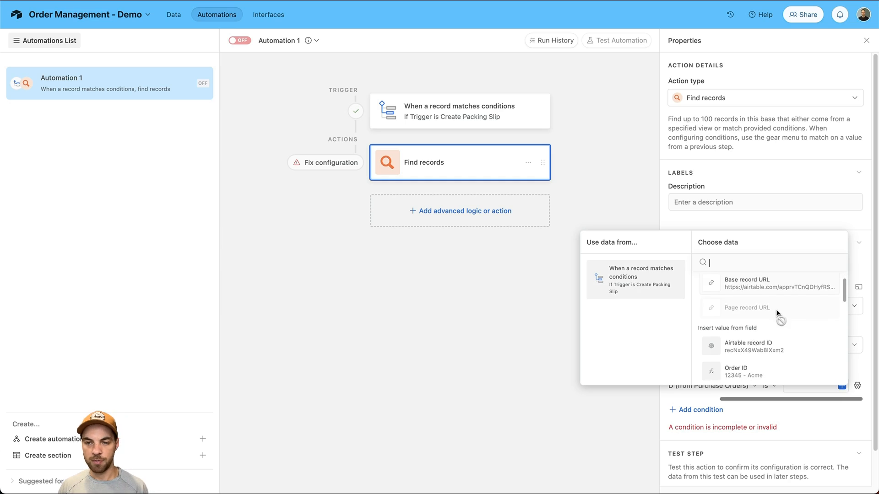
left_click(746, 339)
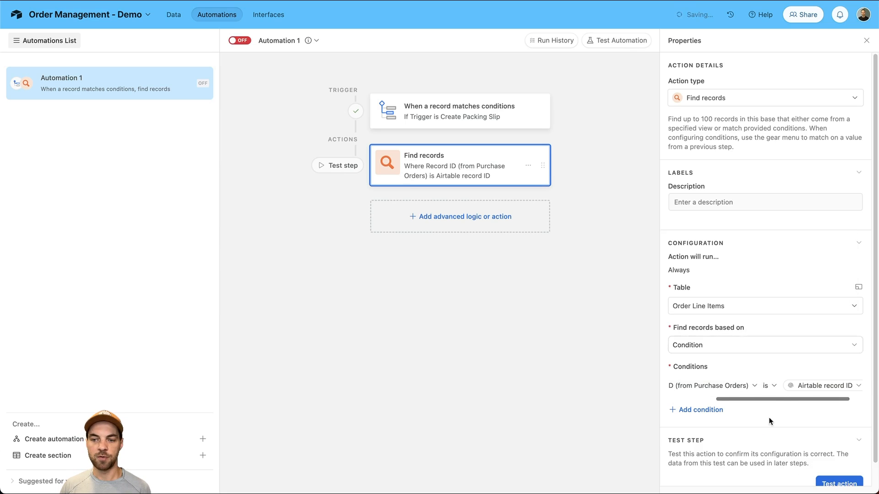
Test the Find records action and review the fields of the found line items.
left_click_drag(783, 398, 720, 393)
scroll(778, 412, "down", 1)
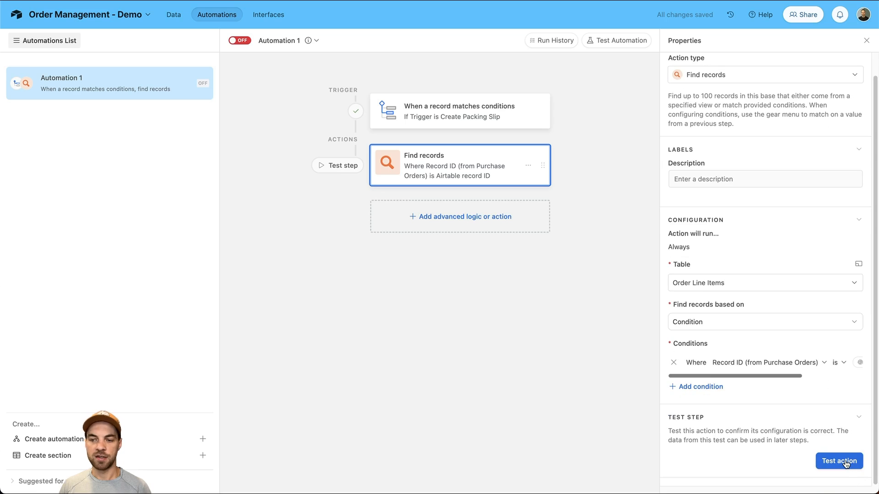
left_click(845, 463)
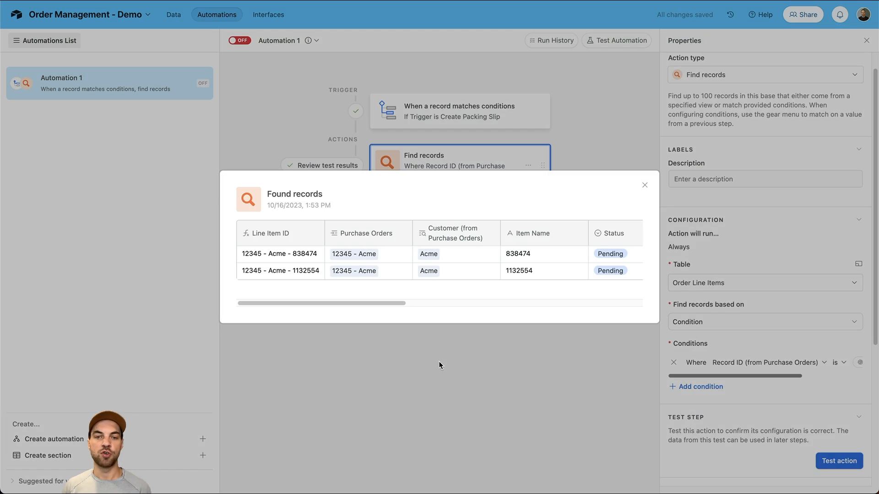
left_click_drag(304, 303, 412, 305)
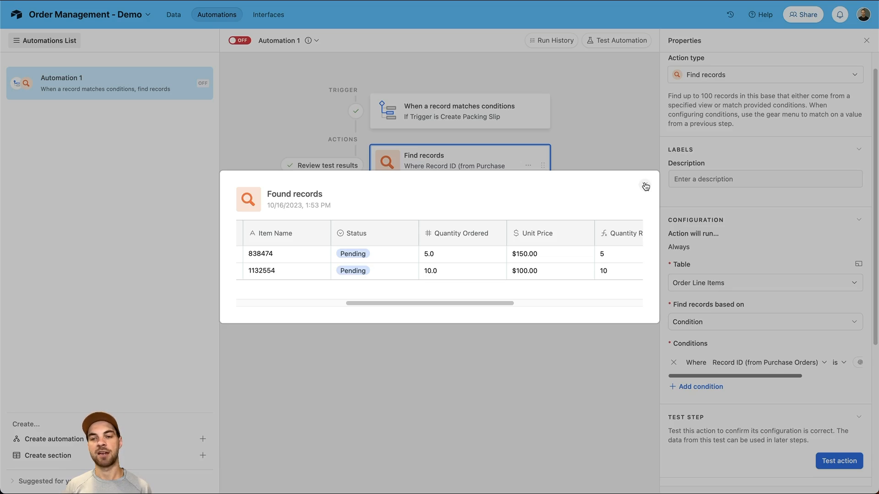
left_click(646, 186)
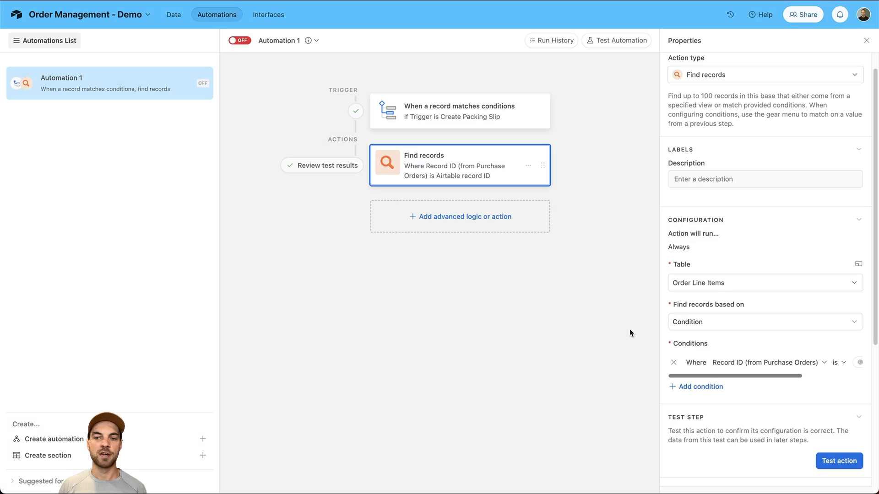
Add a second condition to the Find records action requiring # Ready to be greater than 0.
left_click(686, 386)
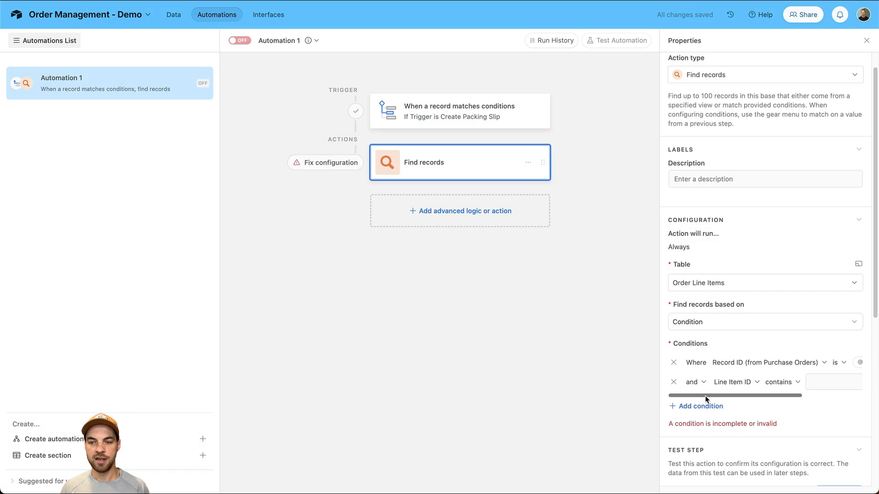
left_click(730, 388)
type("read")
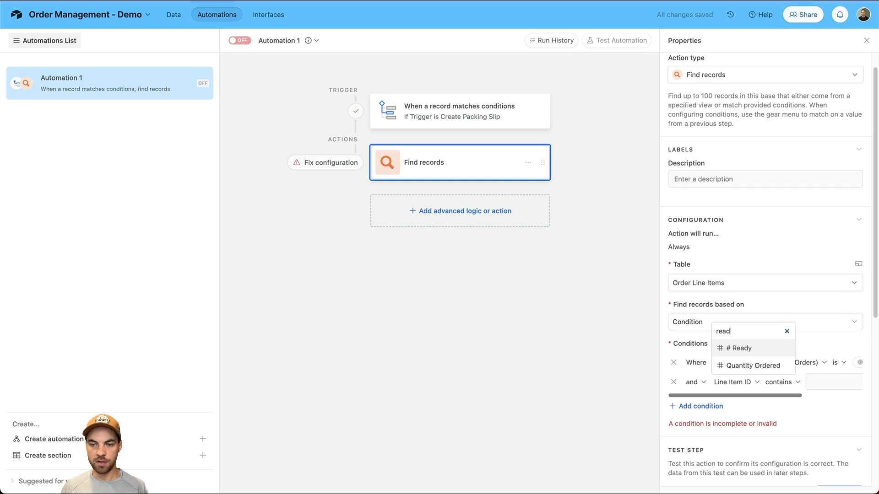
left_click_drag(731, 395, 712, 396)
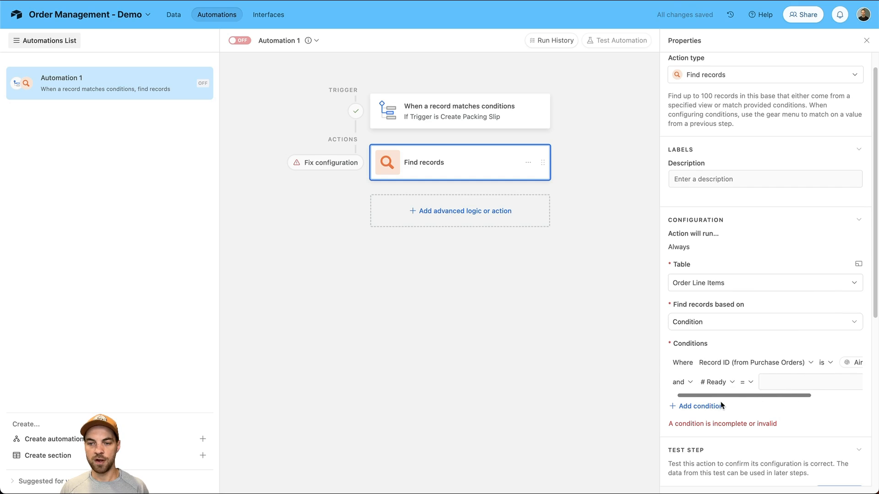
left_click(745, 382)
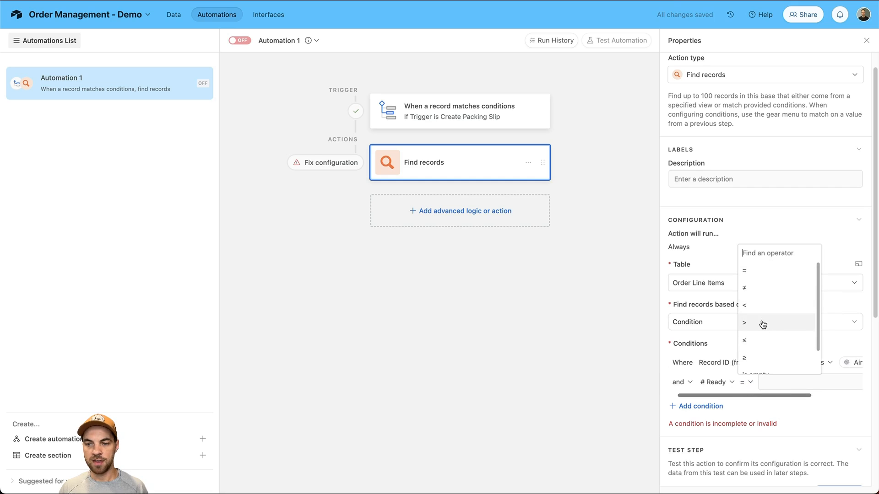
left_click(764, 322)
type("0")
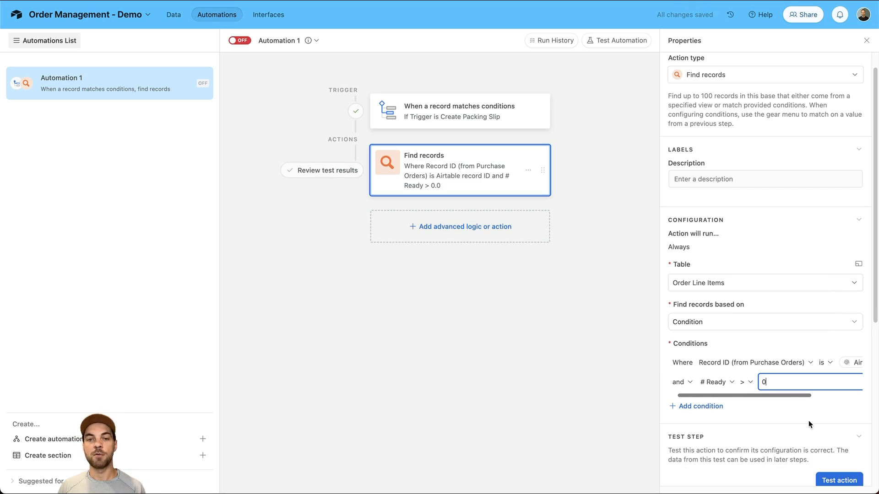
scroll(750, 426, "down", 2)
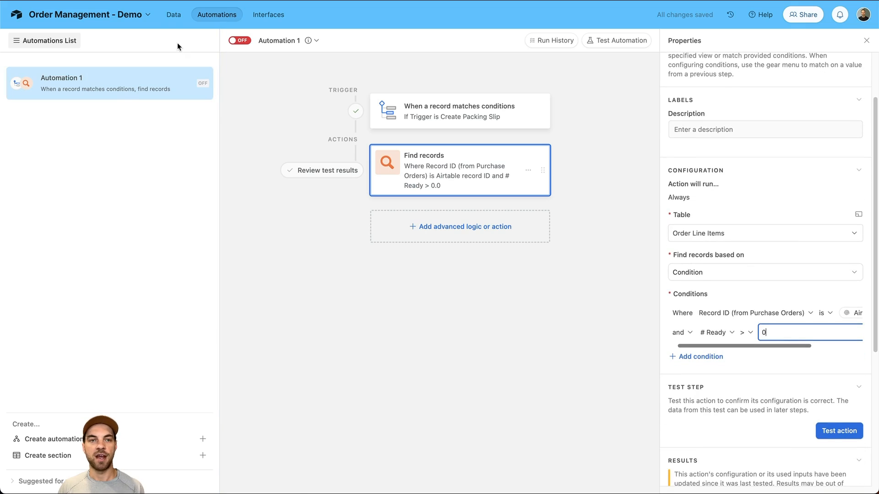
Check the # Ready field in Order Line Items, and test the Find records action with both conditions.
left_click(174, 15)
left_click(113, 38)
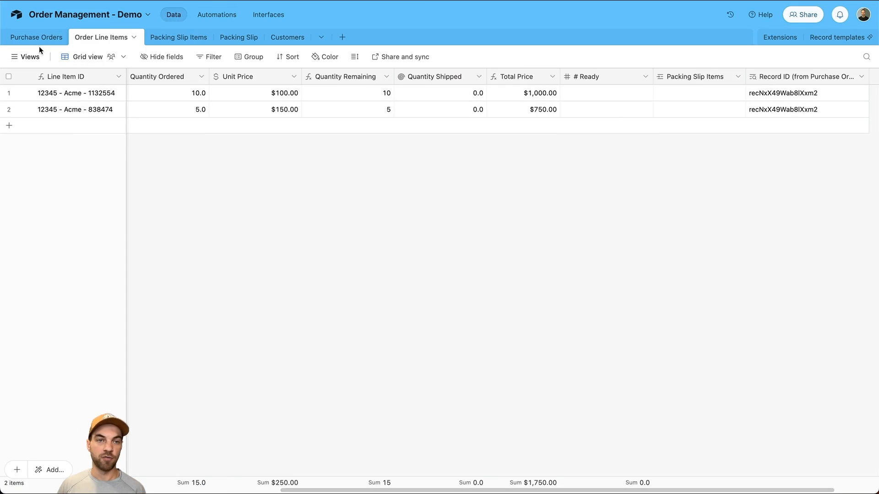
left_click(217, 14)
scroll(814, 419, "down", 2)
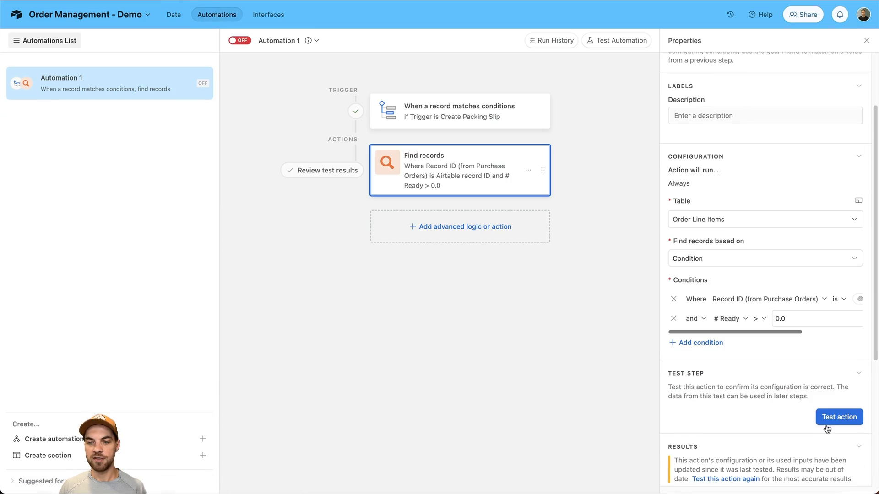
left_click(832, 415)
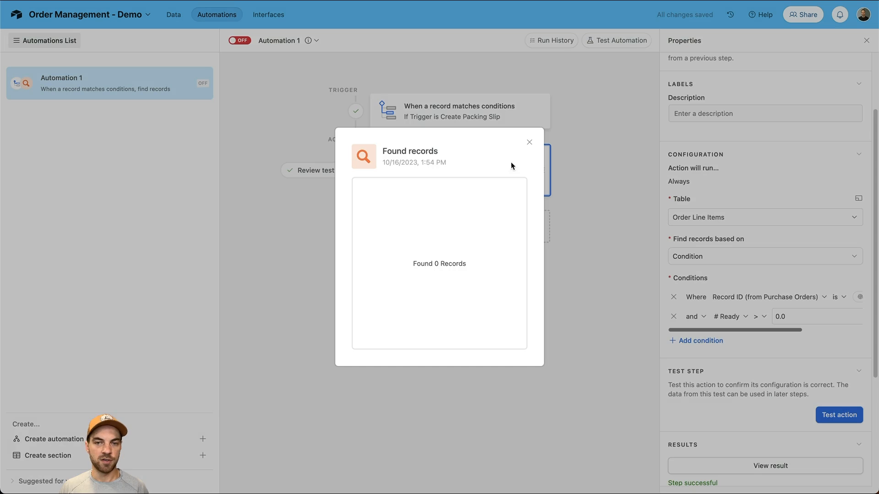
left_click(529, 142)
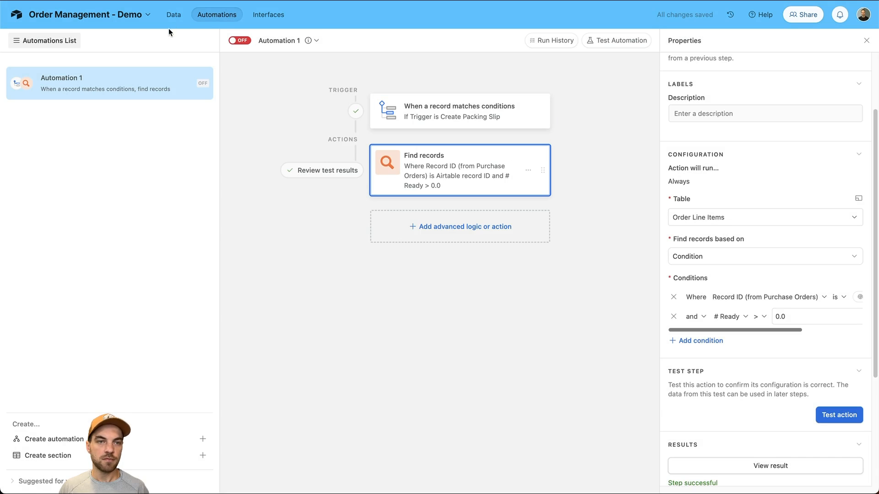
Set # Ready to 5 for both records in the Order Line Items table.
left_click(174, 15)
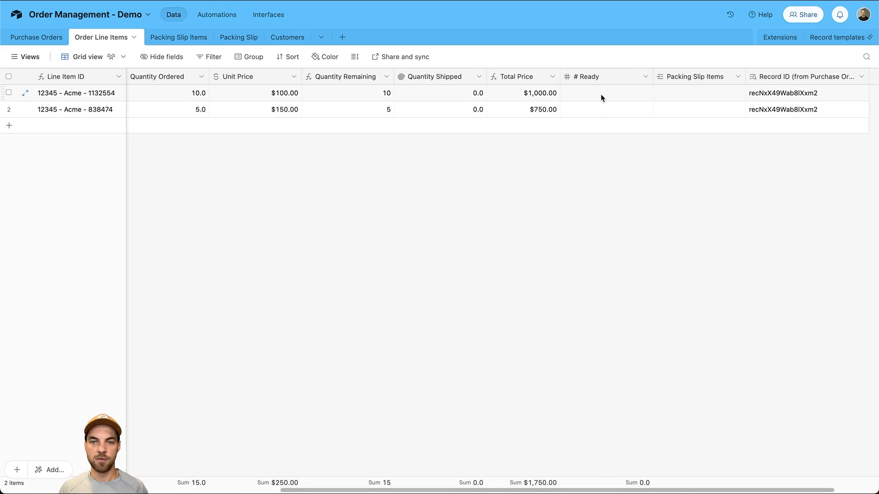
left_click(327, 79)
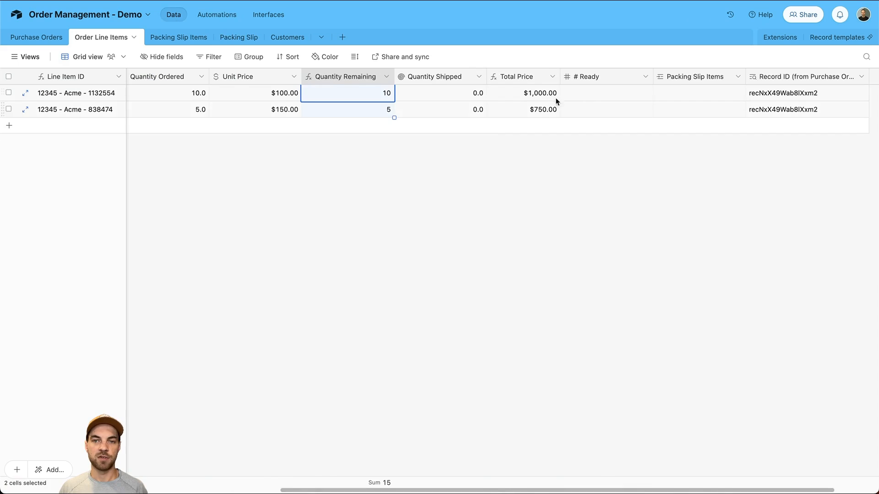
left_click(584, 101)
type("5")
key("Return")
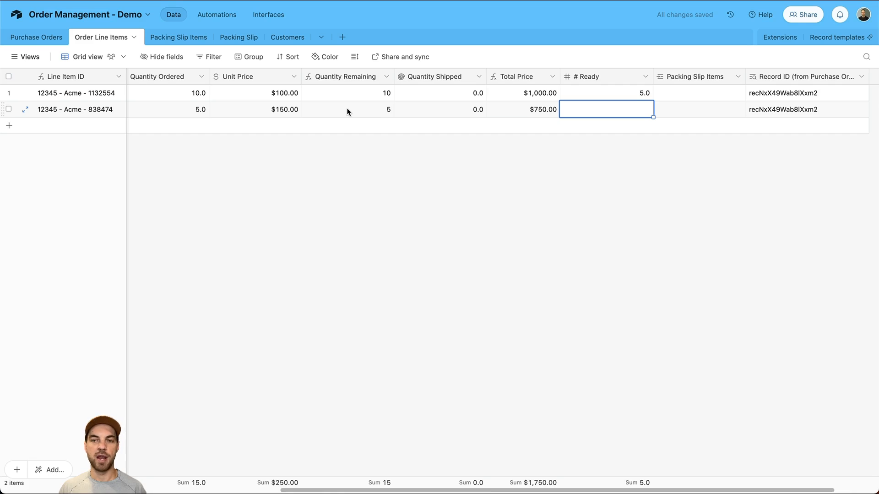
type("5")
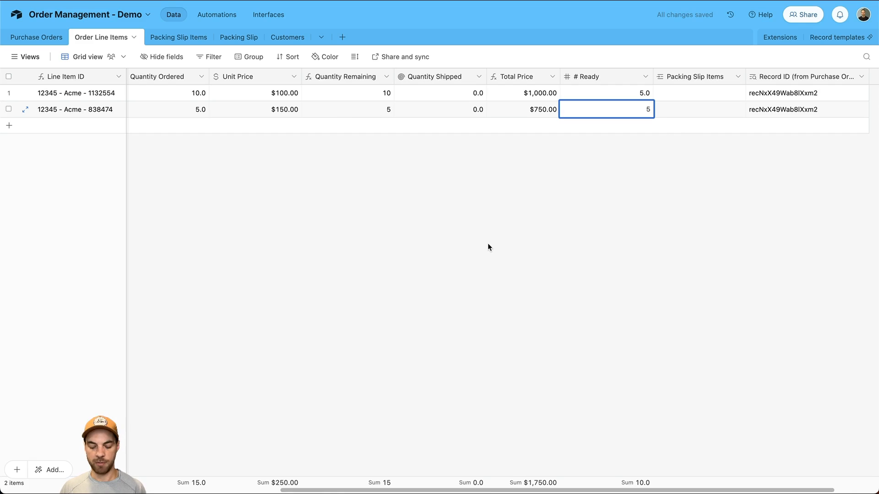
left_click(483, 245)
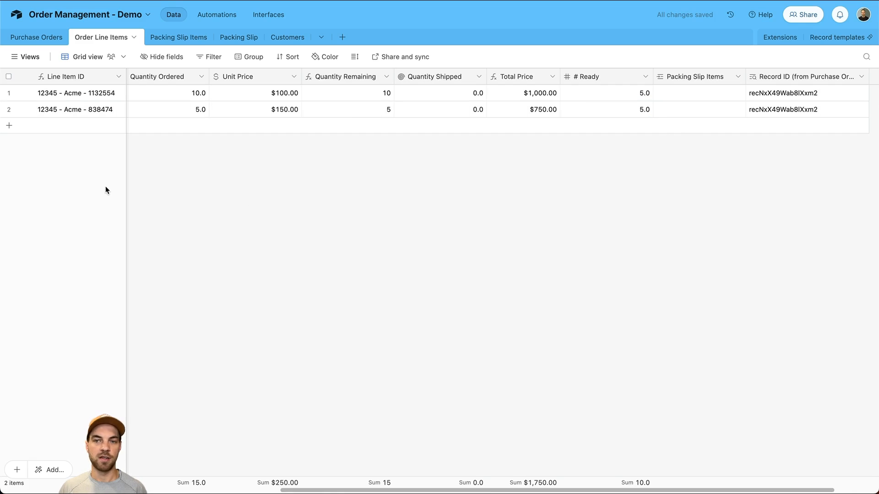
Retest the automation's Find records action and review the found line items.
left_click(215, 15)
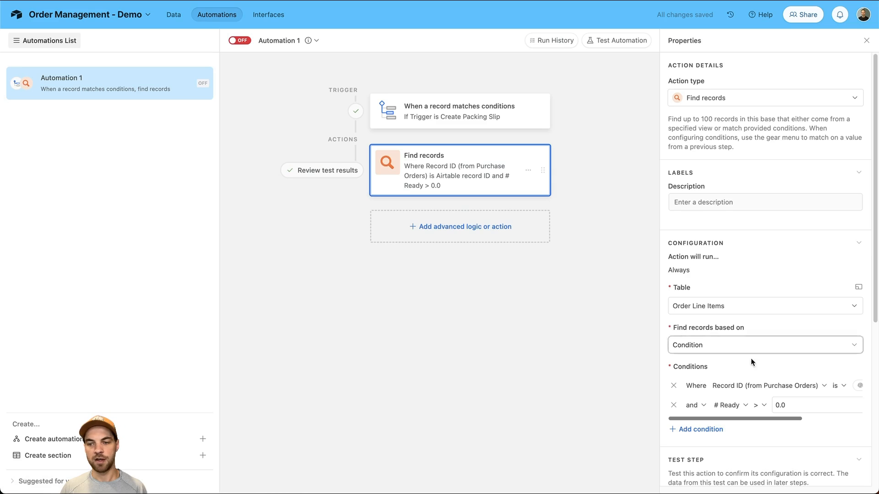
scroll(731, 354, "down", 3)
left_click(829, 412)
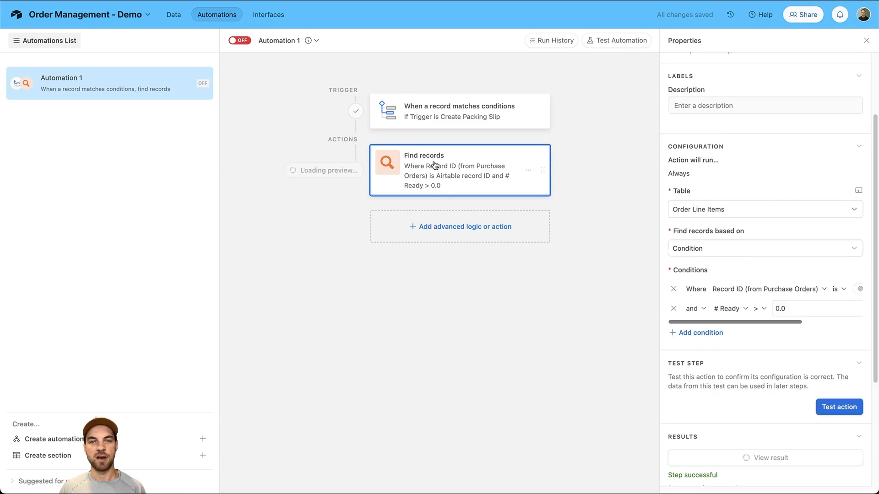
scroll(369, 304, "right", 3)
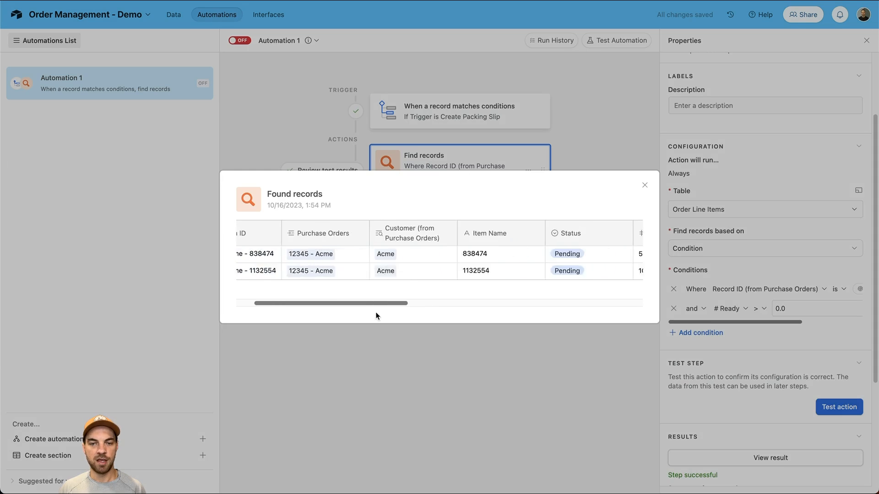
left_click(644, 187)
Add a Create record action after Find records and target the Packing Slip table.
left_click(460, 226)
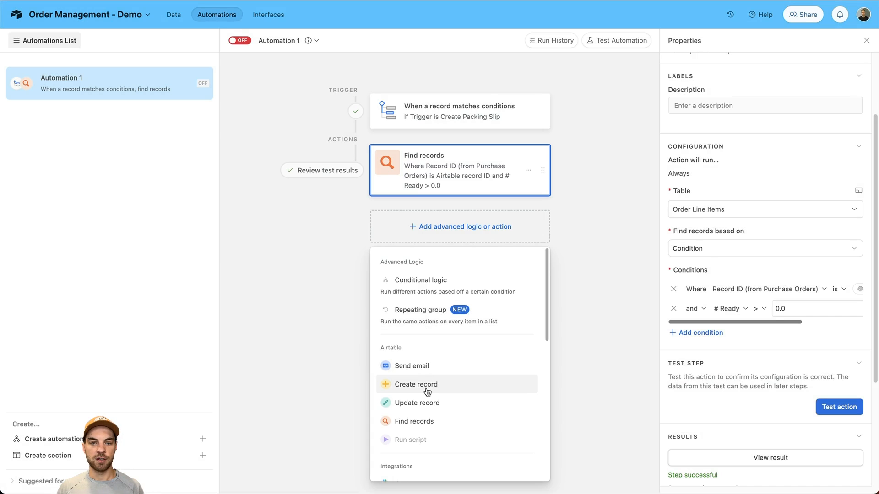
left_click(427, 390)
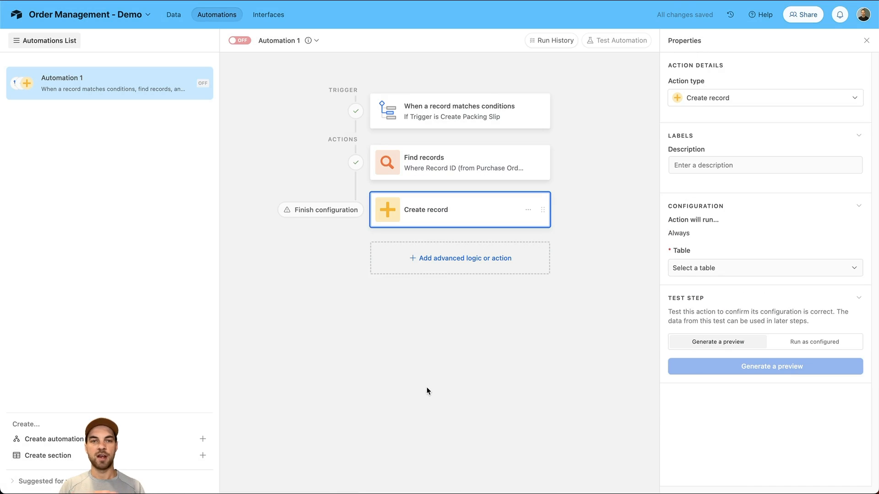
left_click(732, 270)
left_click(705, 357)
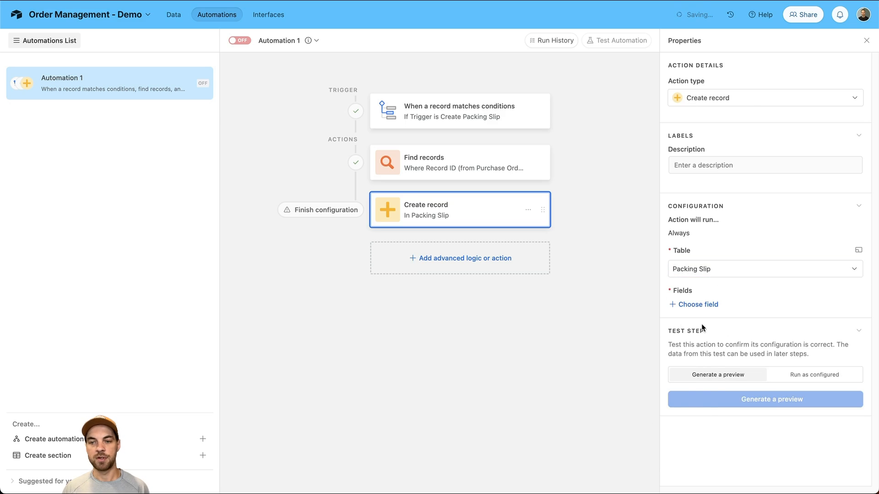
Add the Status field to the Packing Slip Create record action and set it to To Ship.
left_click(696, 304)
scroll(772, 407, "down", 1)
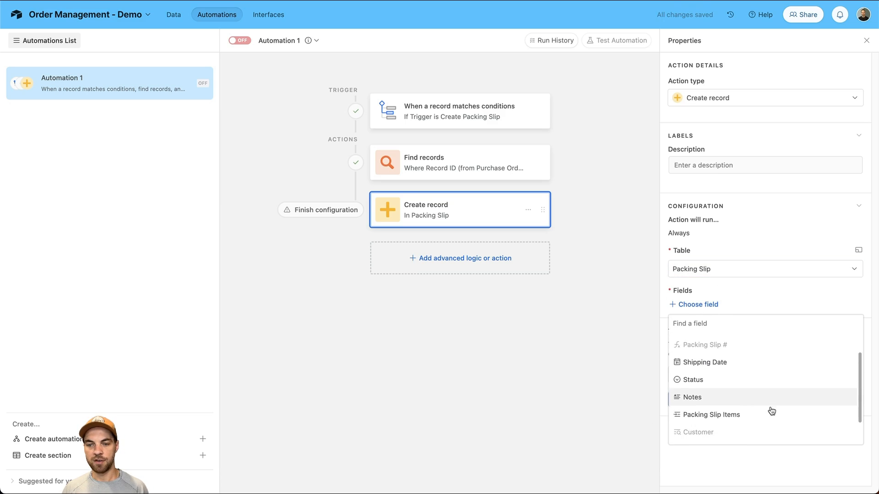
left_click(714, 380)
left_click(719, 326)
left_click(714, 382)
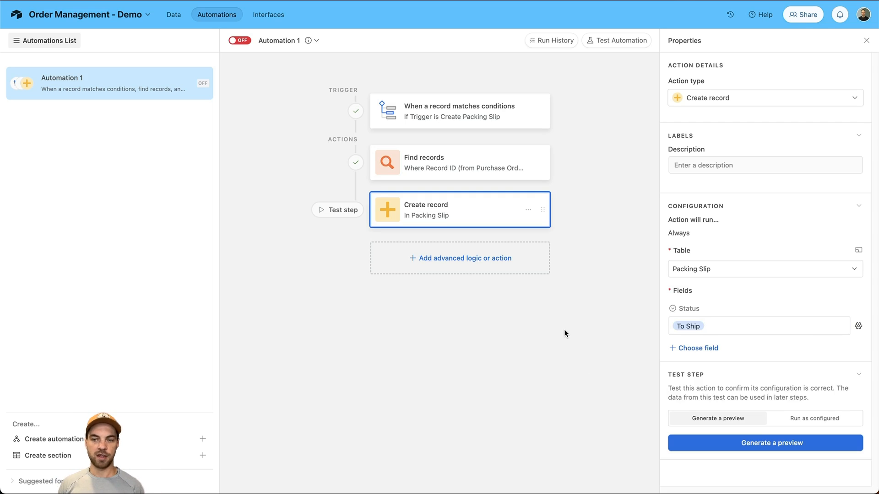
Remove the Status field from the Packing Slip Create record action and add it back with To Ship.
left_click(687, 354)
scroll(723, 418, "down", 3)
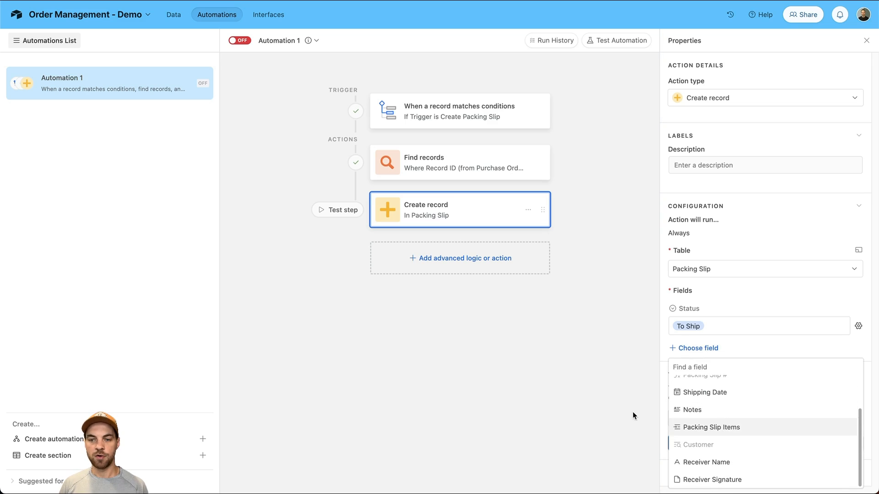
left_click(556, 366)
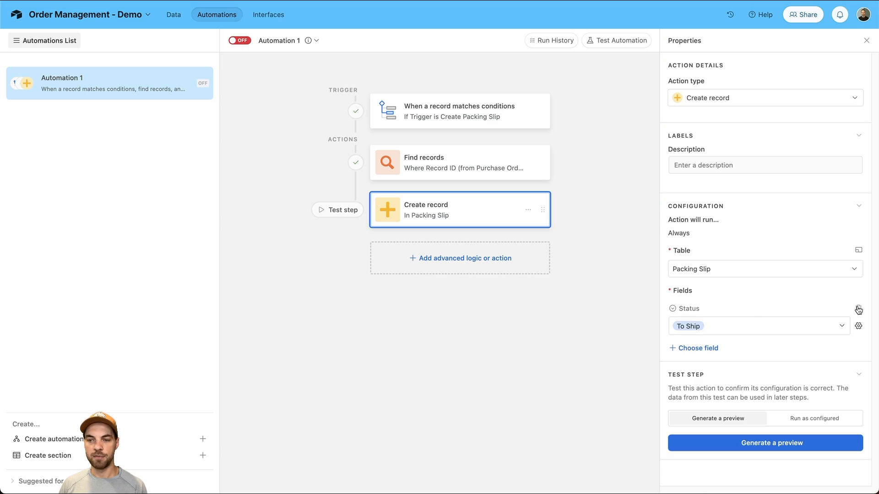
left_click(859, 309)
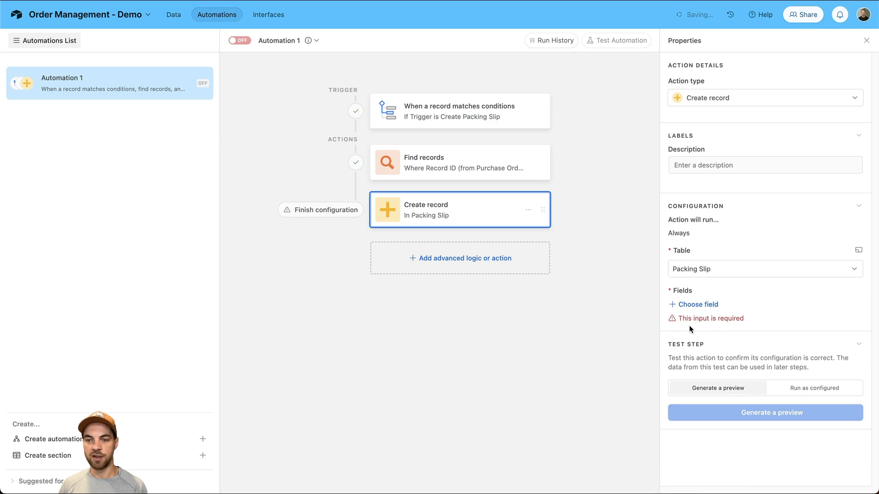
left_click(704, 307)
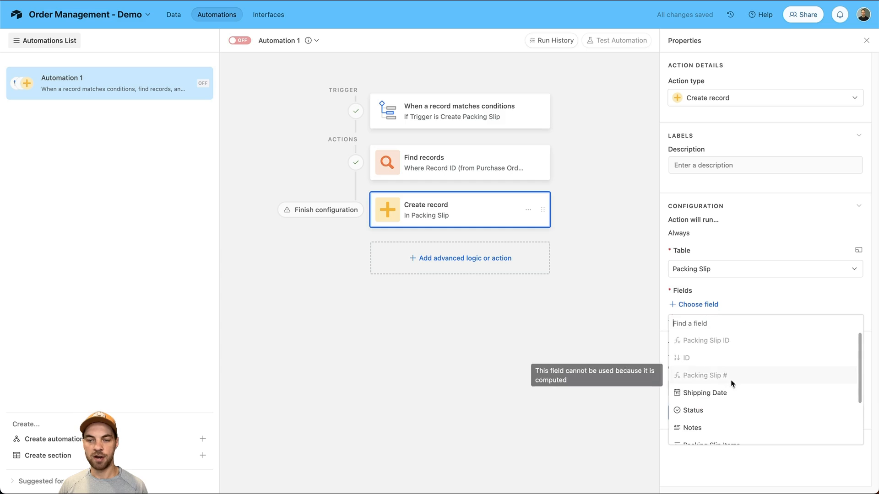
left_click(689, 406)
left_click(712, 326)
left_click(691, 383)
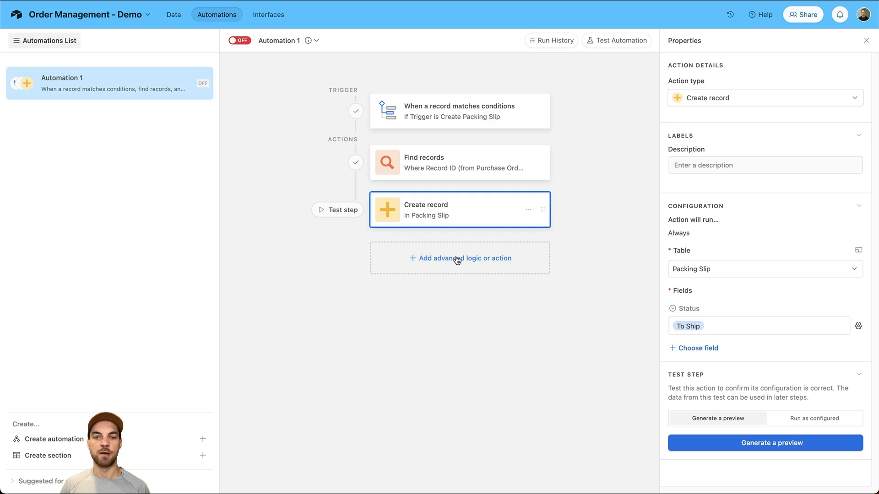
Add a repeating group after the Packing Slip action, using the Find records output as its input list.
left_click(430, 260)
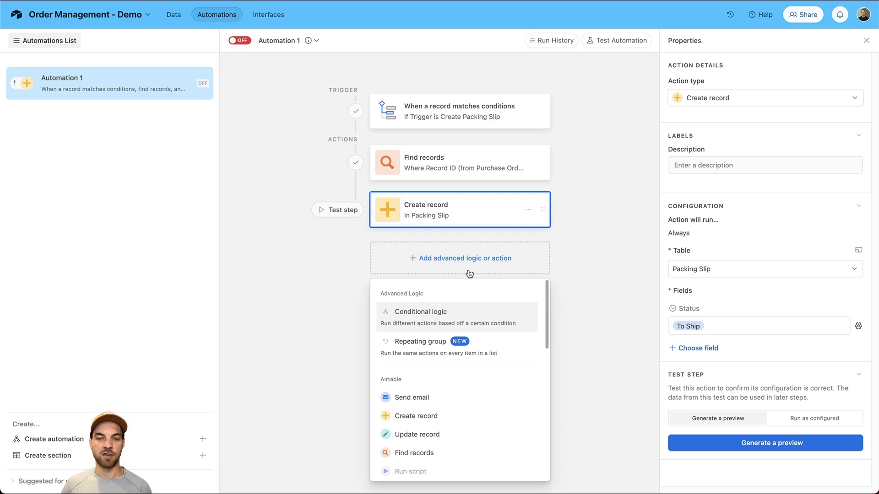
scroll(472, 338, "down", 1)
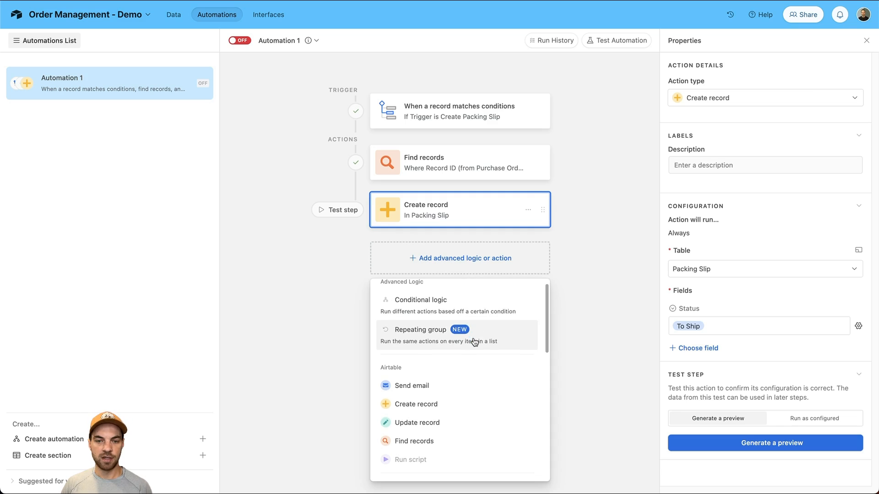
left_click(429, 336)
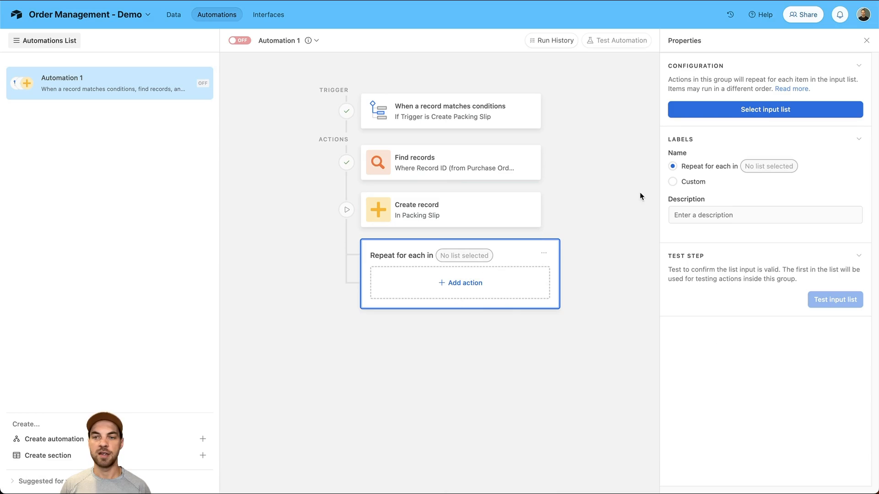
left_click(765, 112)
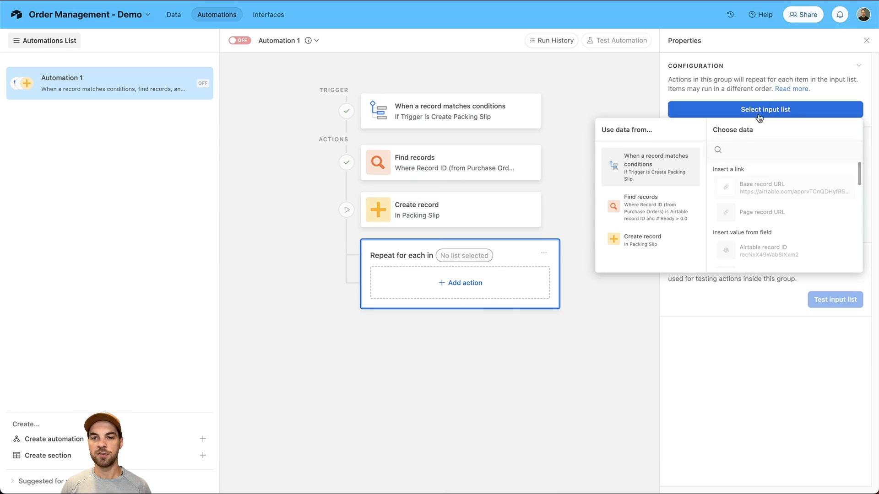
left_click(648, 211)
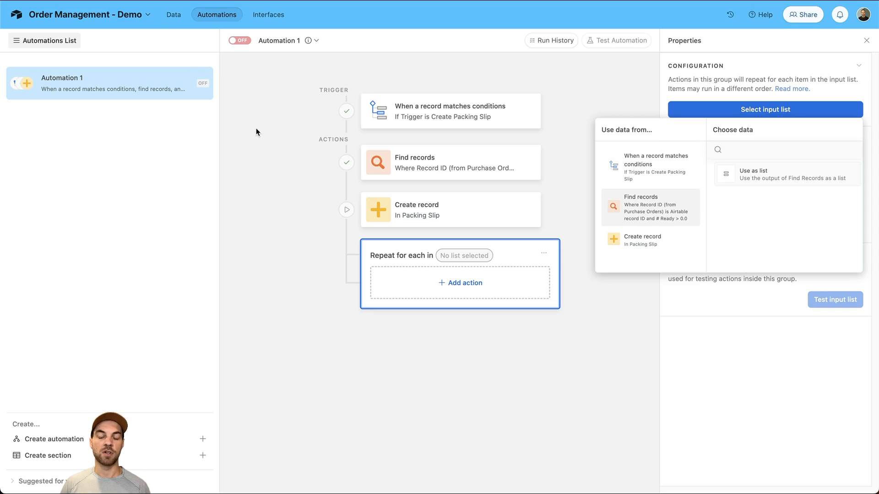
left_click(759, 177)
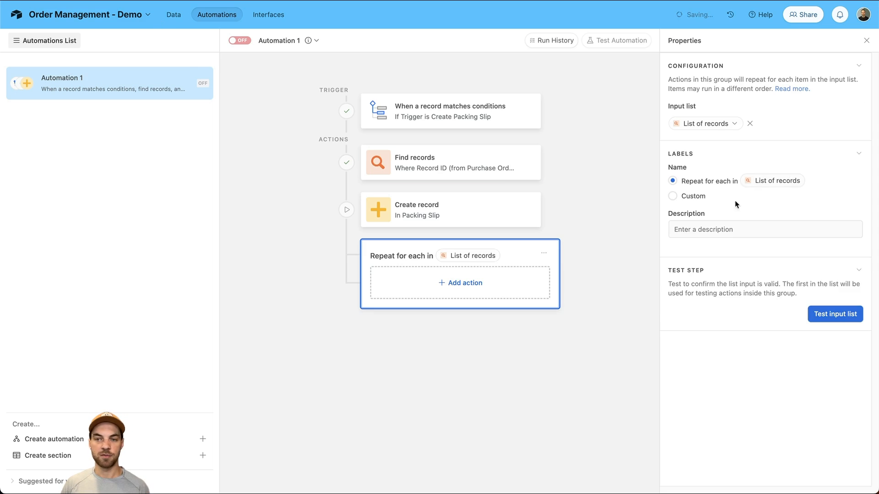
Add a Create record action inside the repeating group and target the Packing Slip Items table.
left_click(462, 287)
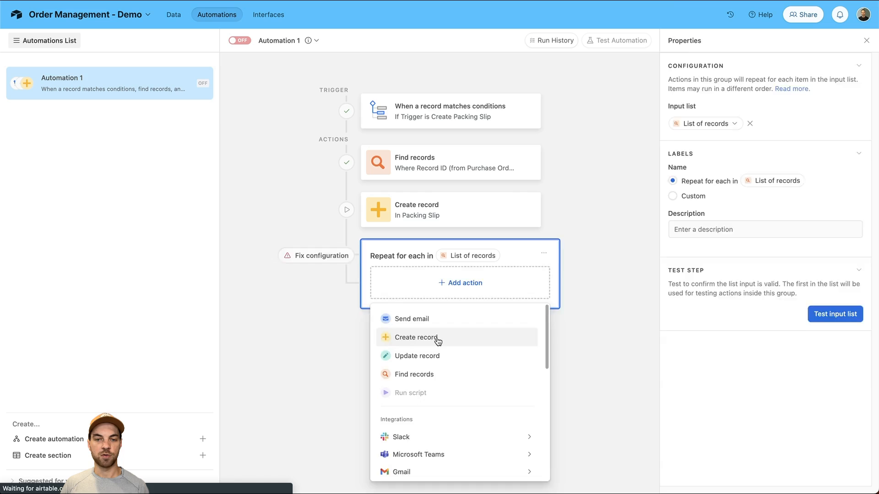
left_click(437, 337)
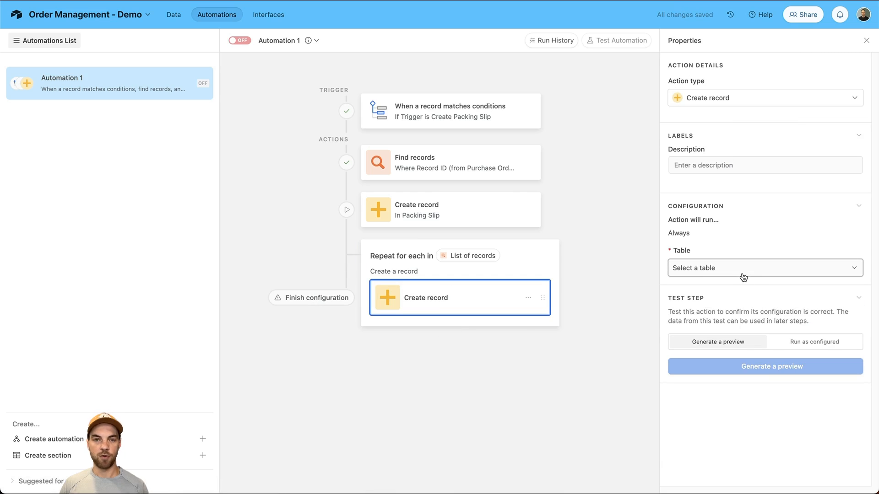
left_click(713, 269)
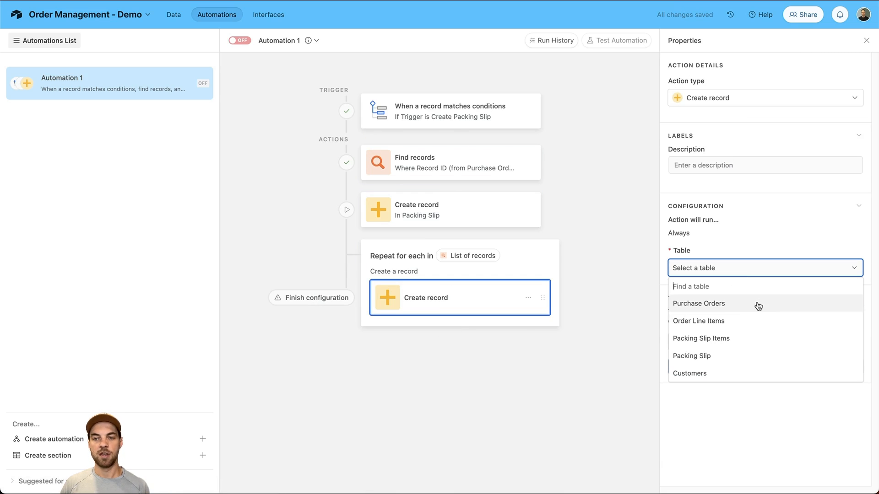
left_click(722, 344)
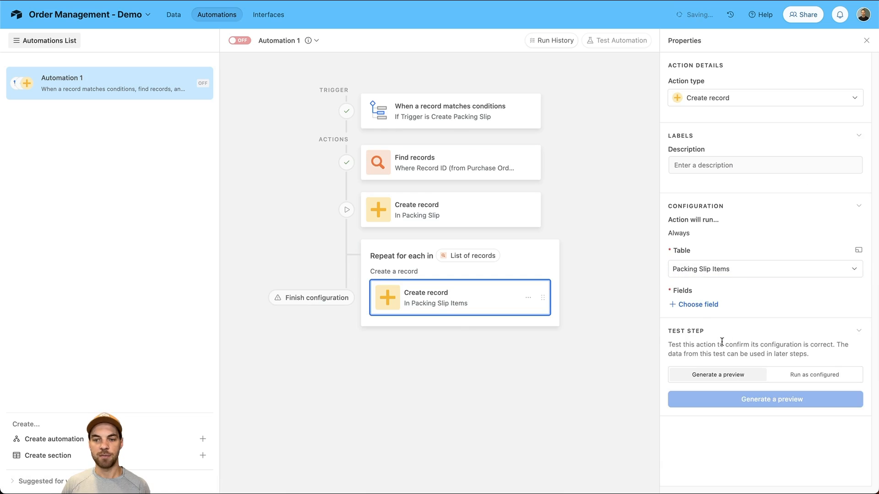
Add the Quantity Shipped field to the Packing Slip Items record and set it dynamically to the current item's # Ready value.
left_click(710, 305)
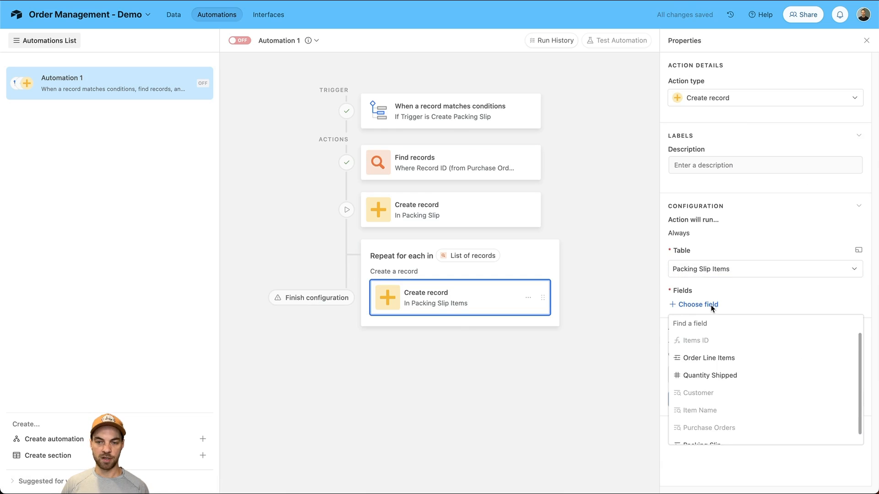
left_click(717, 376)
left_click(725, 327)
left_click(858, 326)
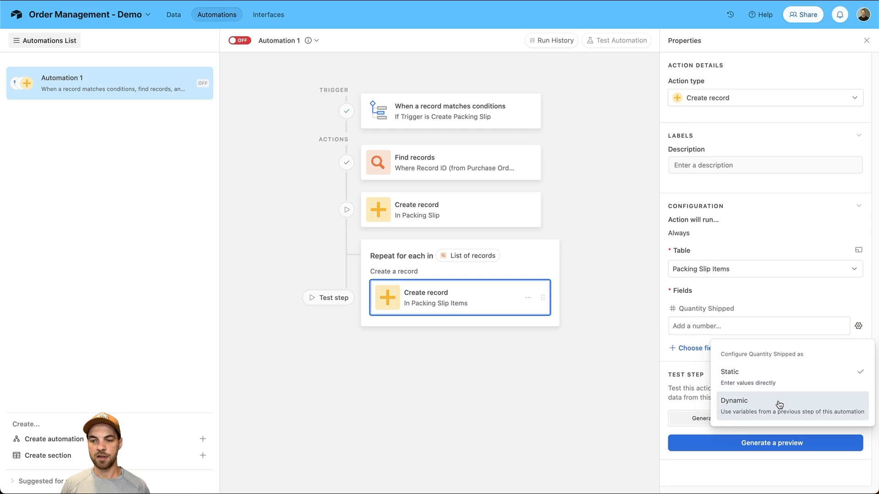
left_click(776, 401)
left_click(839, 326)
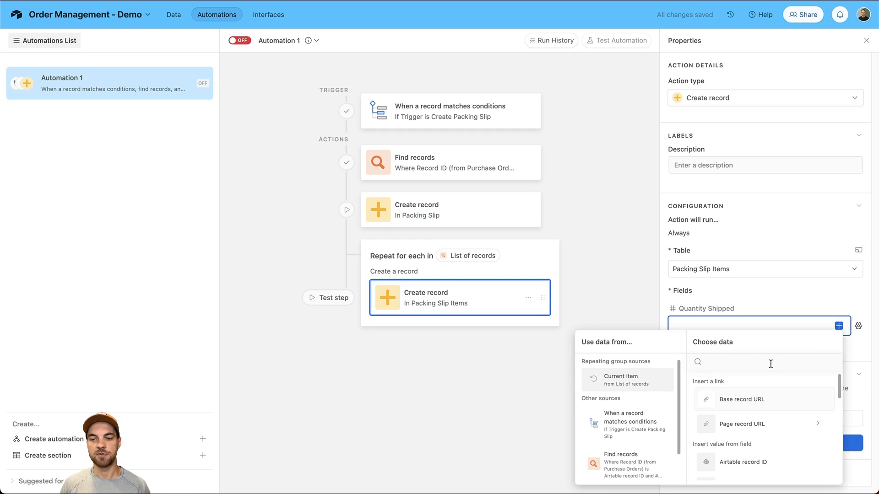
type("read")
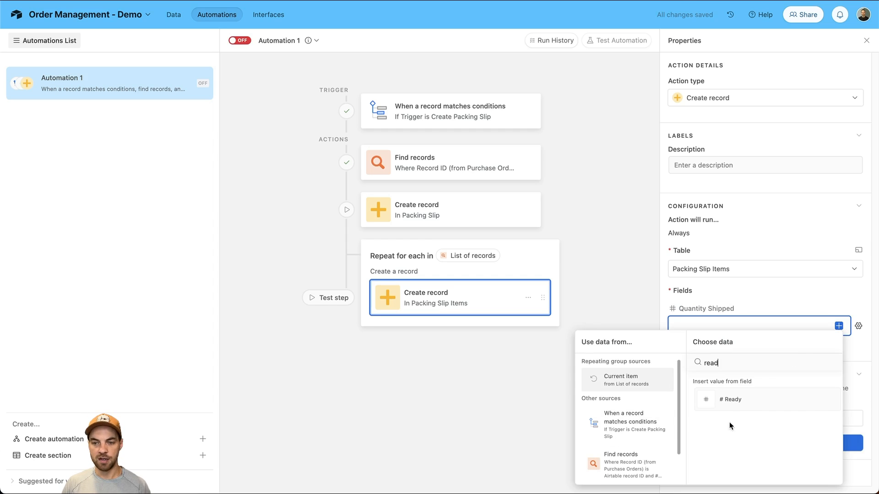
left_click(729, 401)
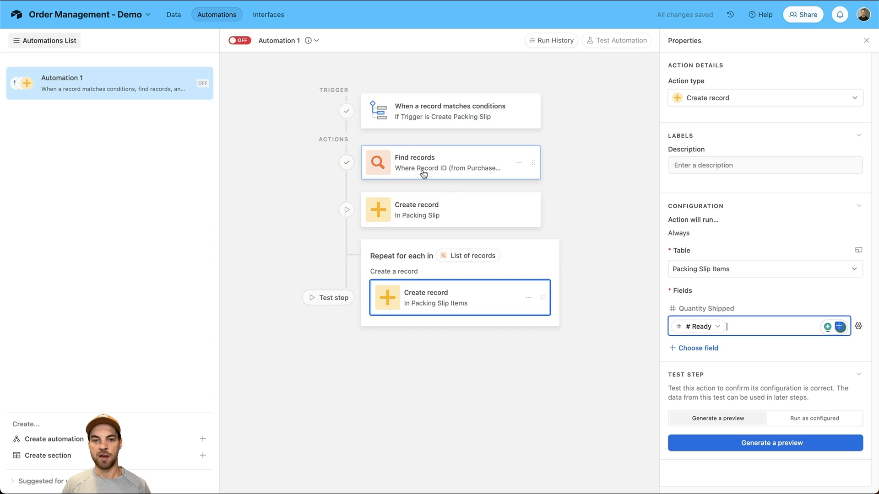
Add the Packing Slip field and link it to the Airtable record ID from the Packing Slip Create record action.
left_click(695, 350)
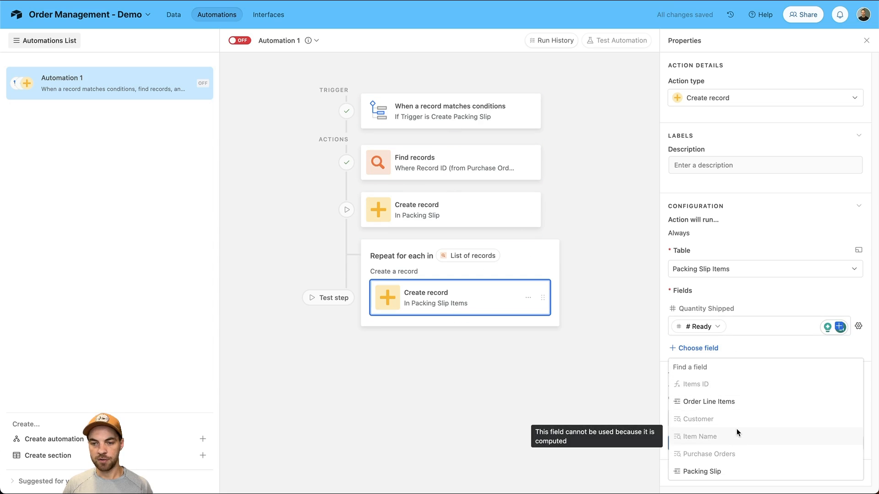
left_click(717, 472)
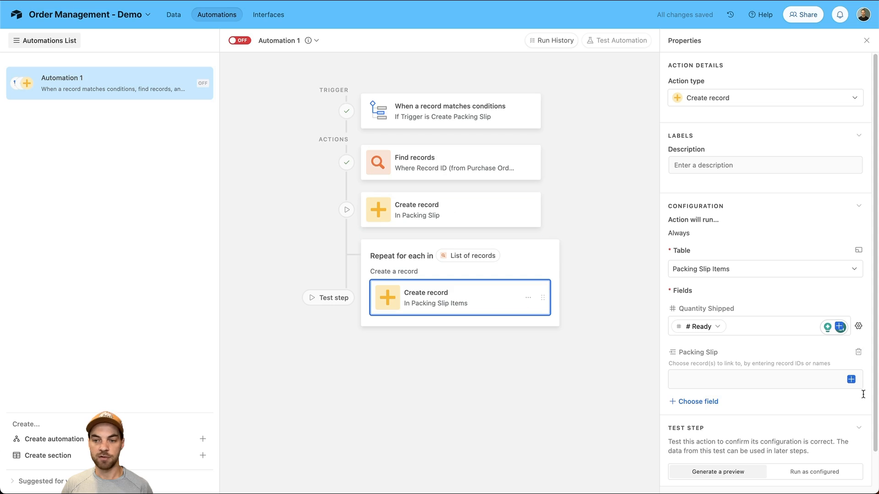
left_click(850, 379)
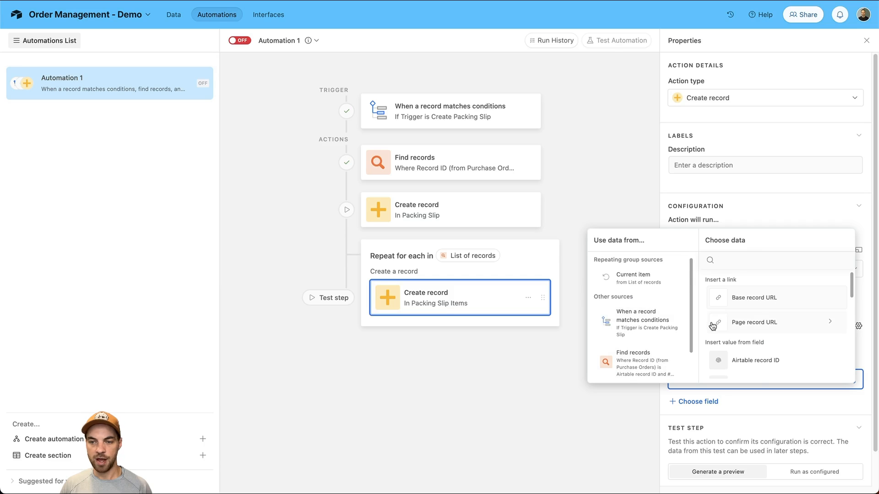
left_click(763, 370)
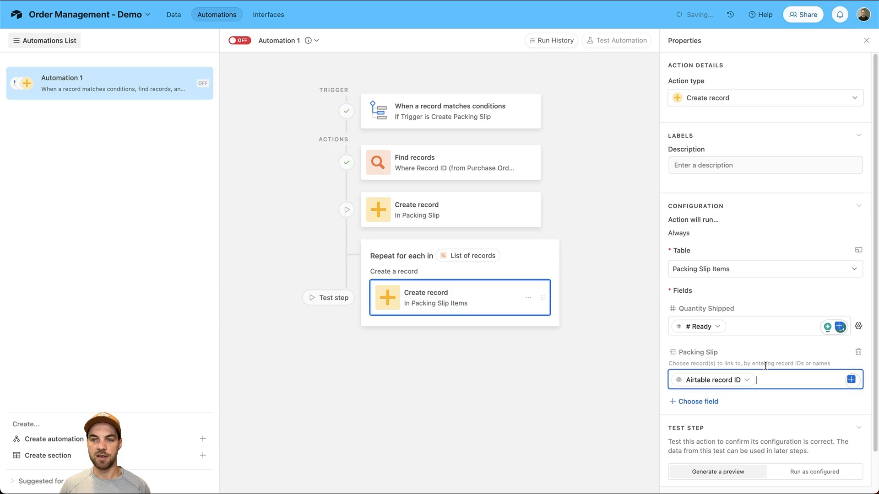
Add the Order Line Items field and link it to the Airtable record ID of the repeating group's current item.
left_click(742, 401)
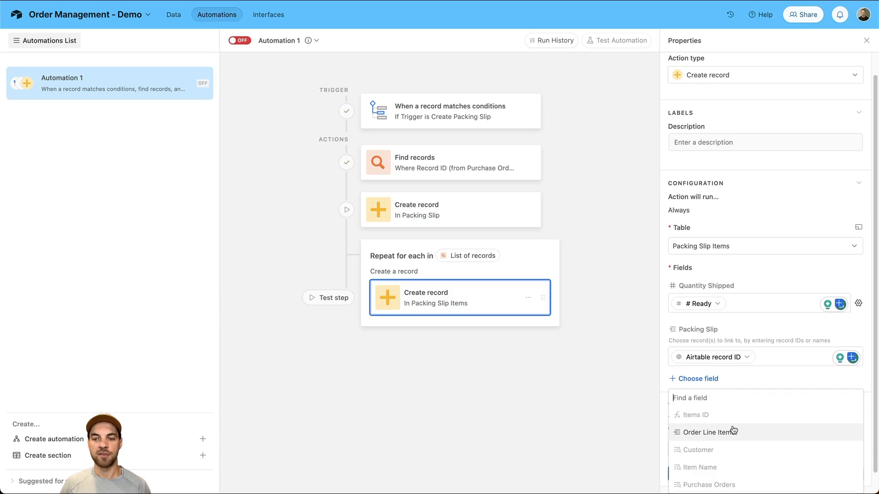
left_click(704, 440)
left_click(704, 408)
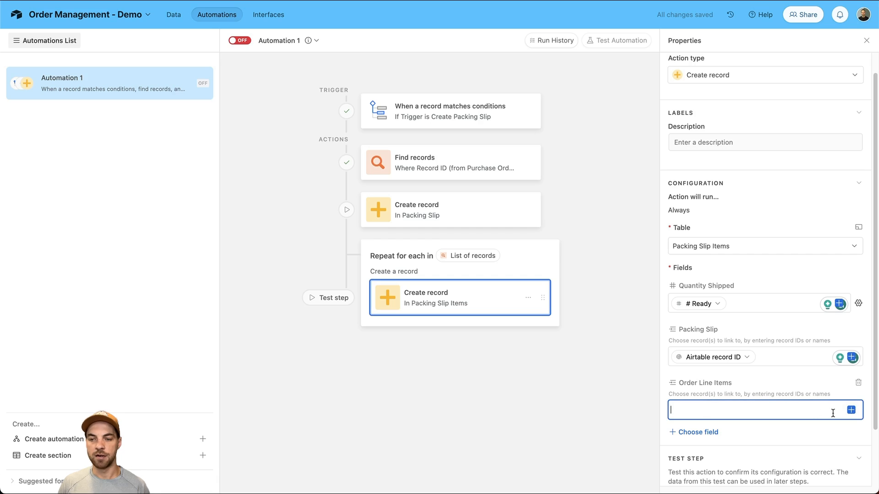
left_click(851, 410)
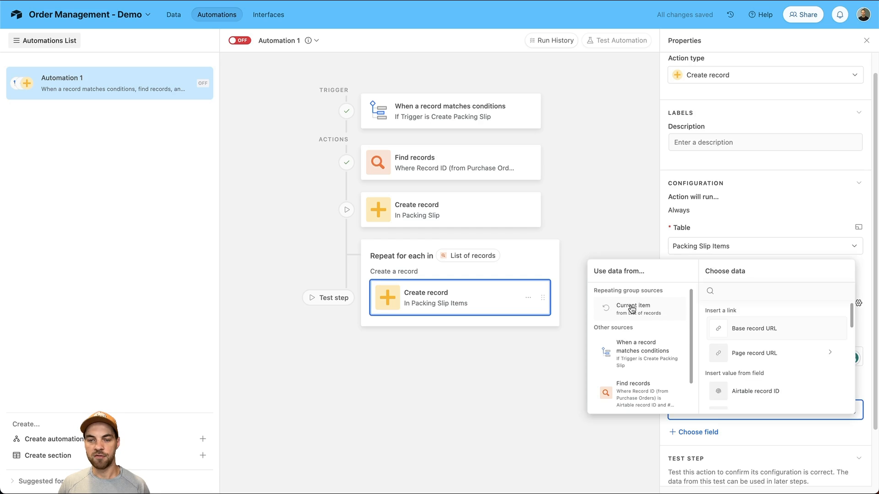
scroll(767, 388, "down", 1)
scroll(767, 388, "down", 1)
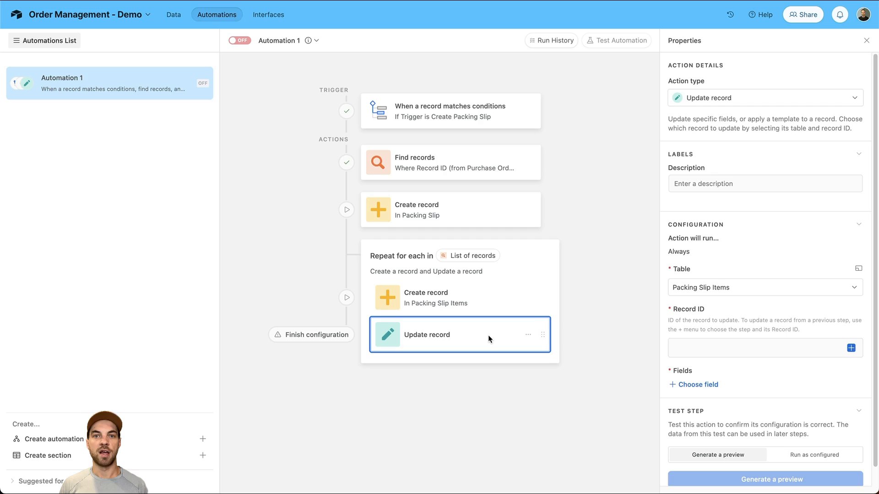
Point the repeating group's Update record action at the Order Line Items table, using the current item's Airtable record ID.
left_click(719, 295)
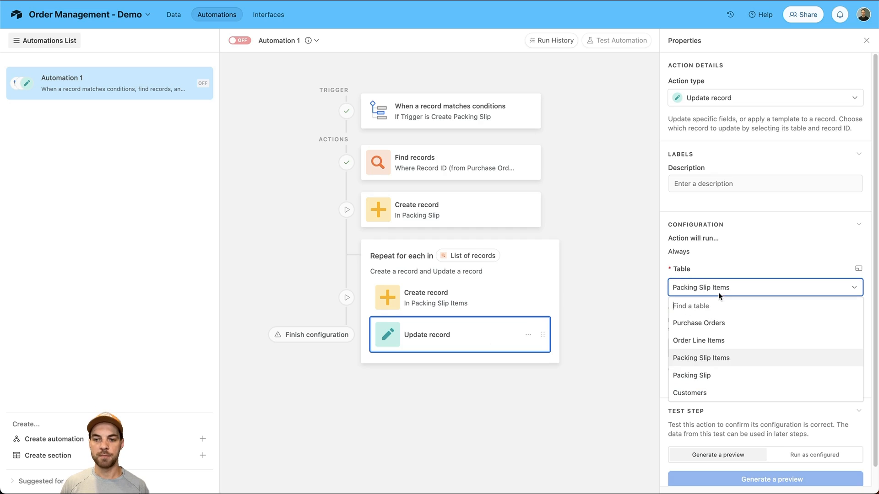
left_click(720, 349)
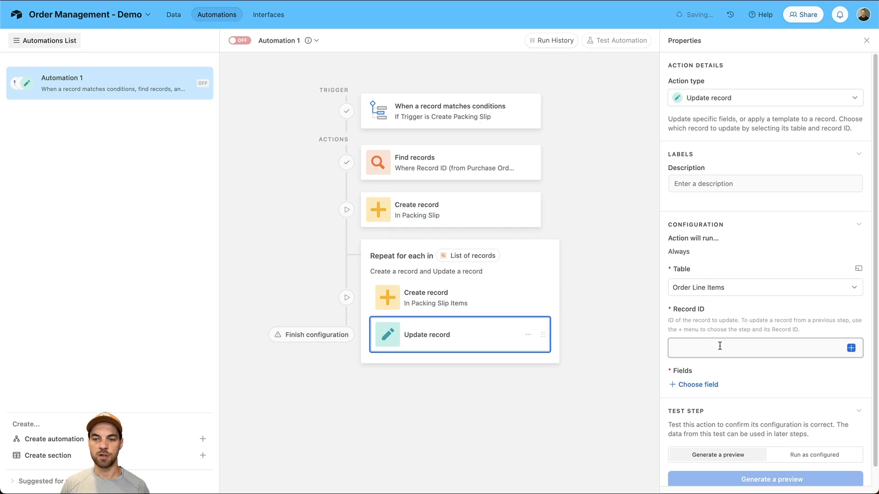
left_click(851, 348)
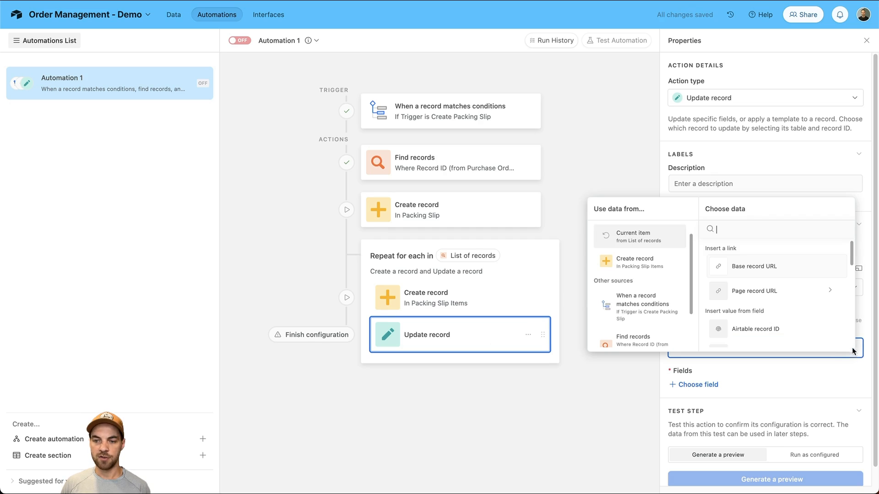
left_click(762, 332)
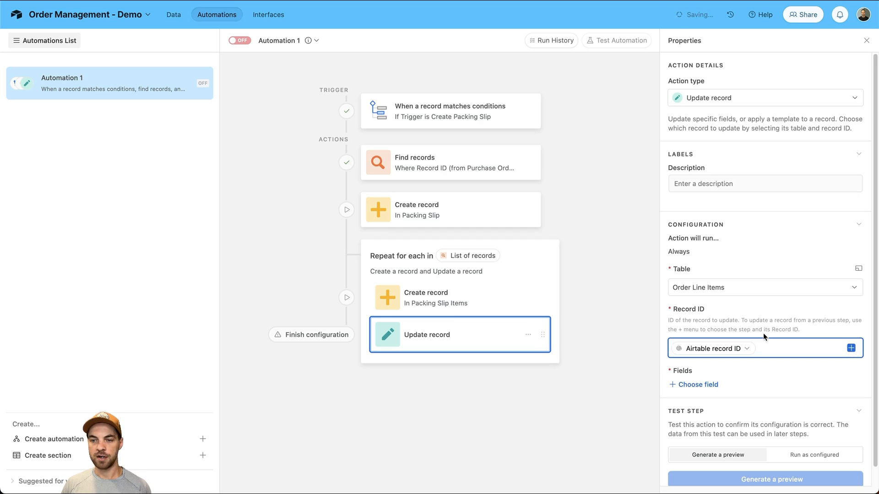
Add the # Ready field with a blank value to the Update record action and rename the automation Create Packing Slip.
left_click(709, 385)
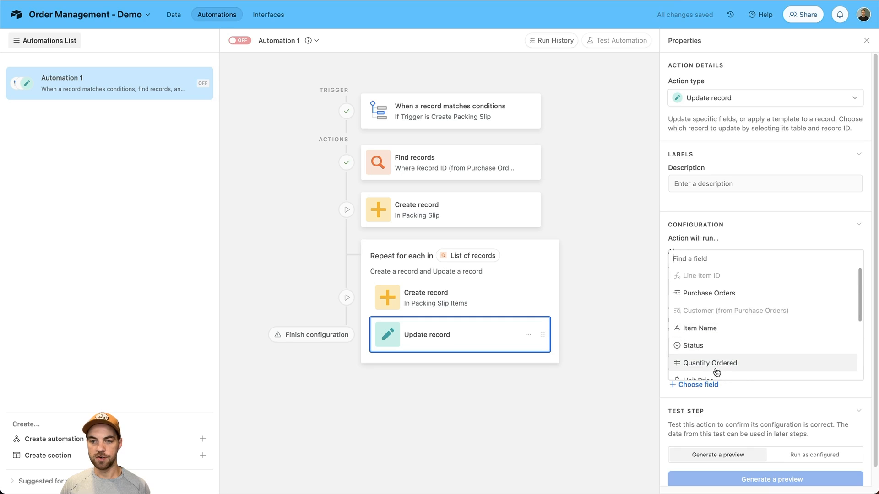
scroll(721, 332, "down", 3)
left_click(714, 335)
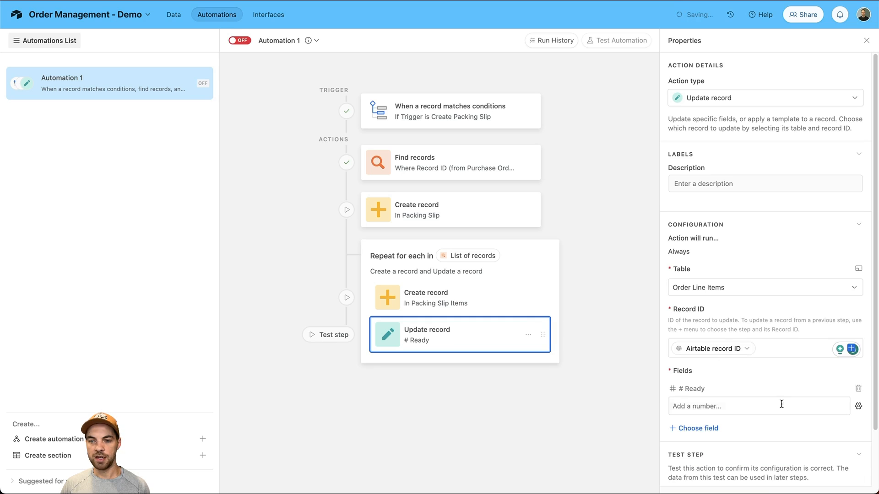
scroll(728, 396, "down", 1)
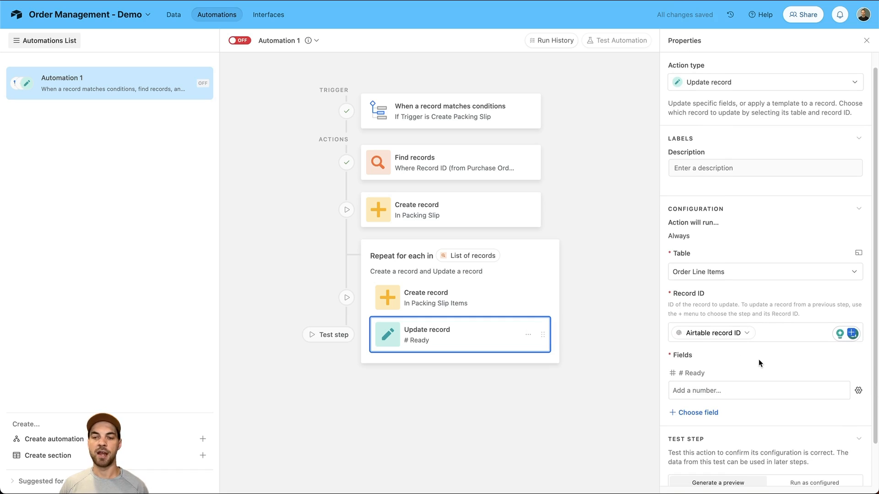
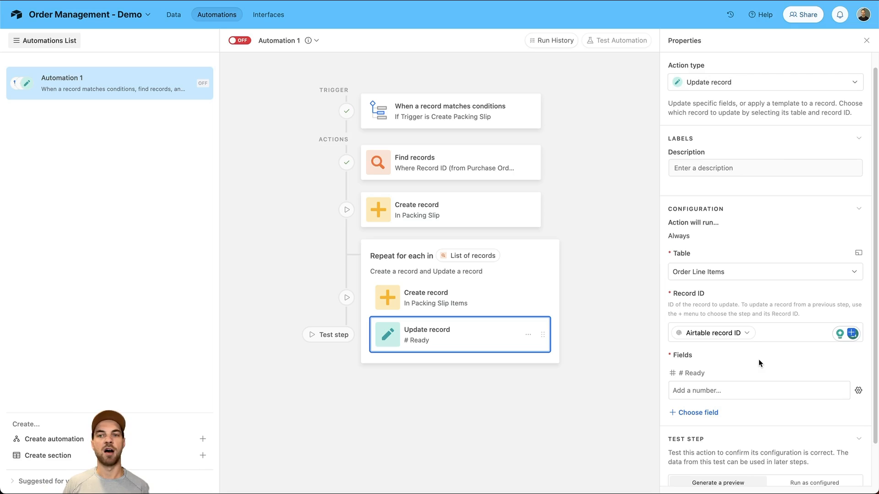
type("Create Packing Slip")
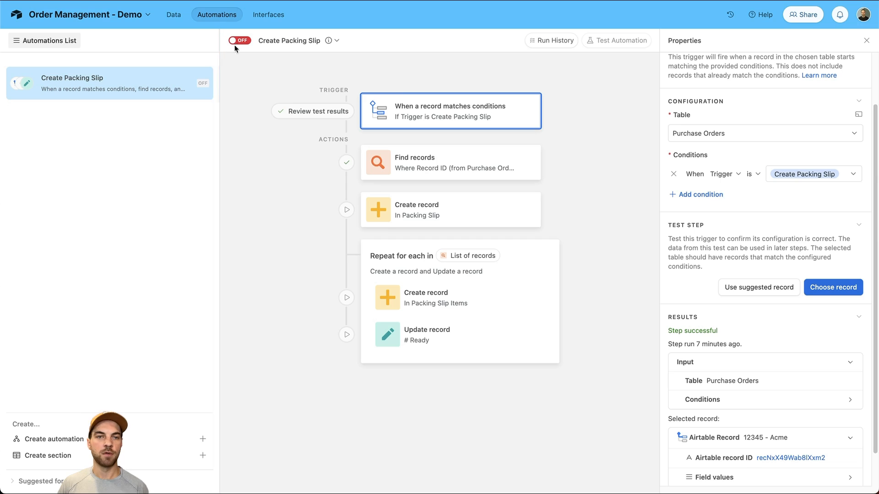
Clear the Trigger value of the Acme order in Purchase Orders and turn the Create Packing Slip automation on.
left_click(173, 18)
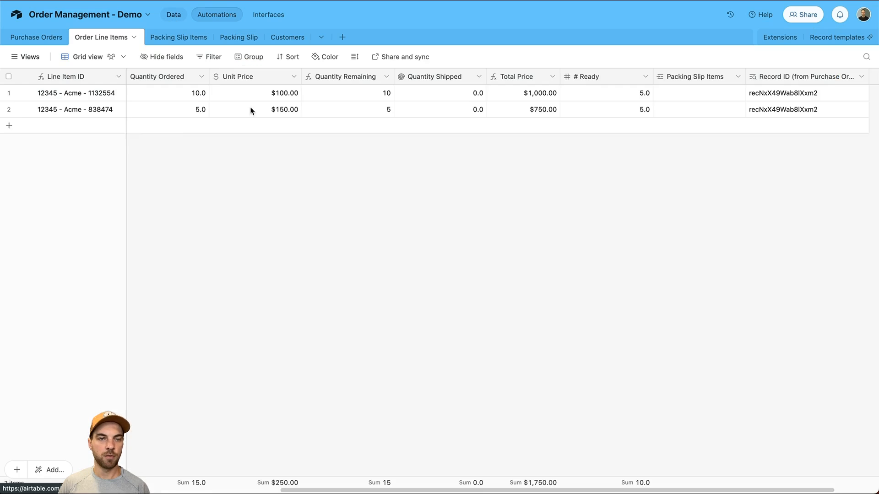
left_click(38, 42)
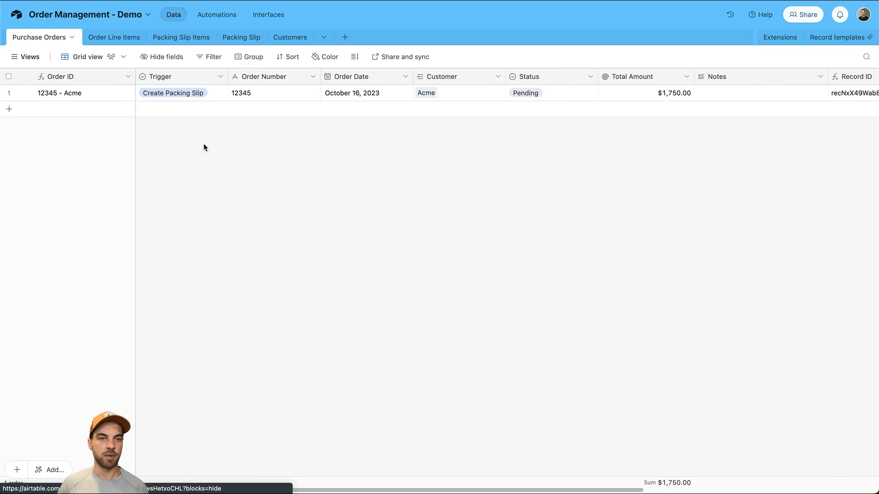
left_click(216, 95)
left_click(217, 94)
left_click(217, 15)
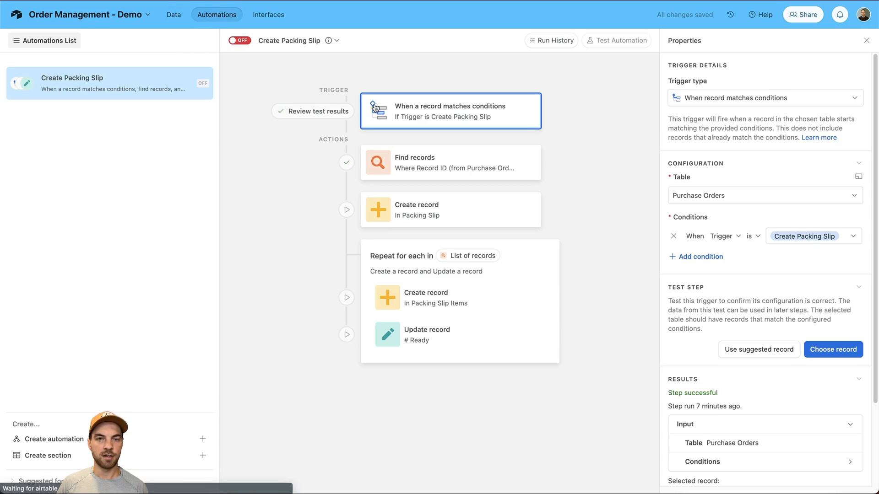
left_click(239, 40)
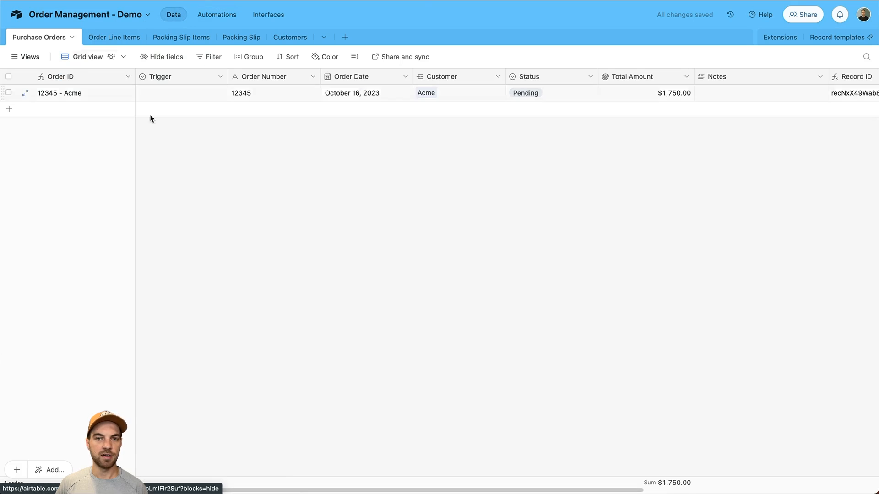
Check the order line items' ready quantities, and set the Acme purchase order's Trigger to Create Packing Slip.
left_click(127, 37)
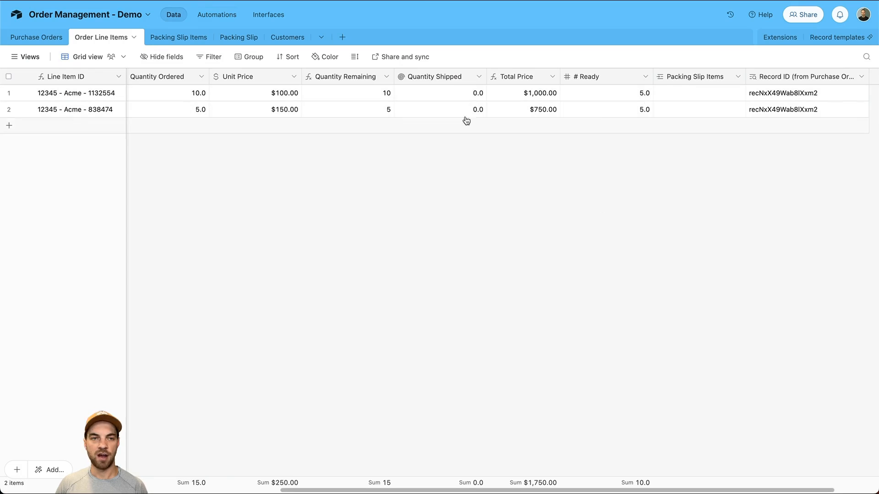
left_click(37, 37)
left_click(209, 94)
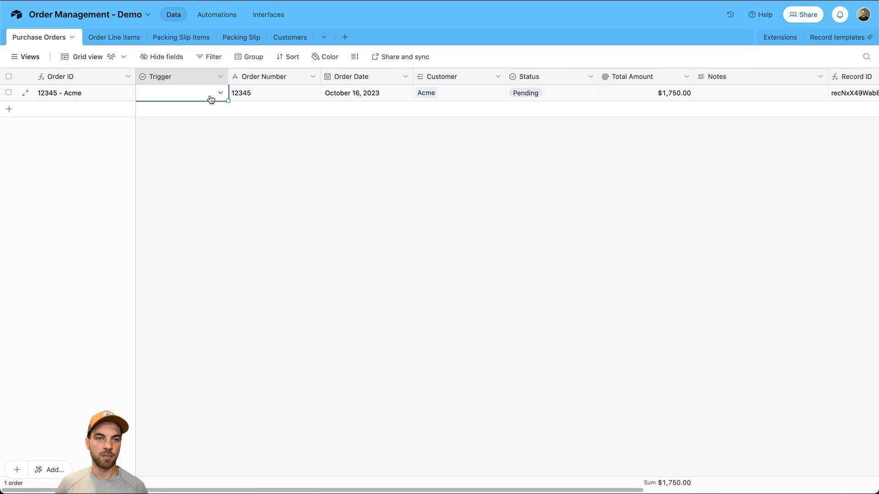
left_click(210, 94)
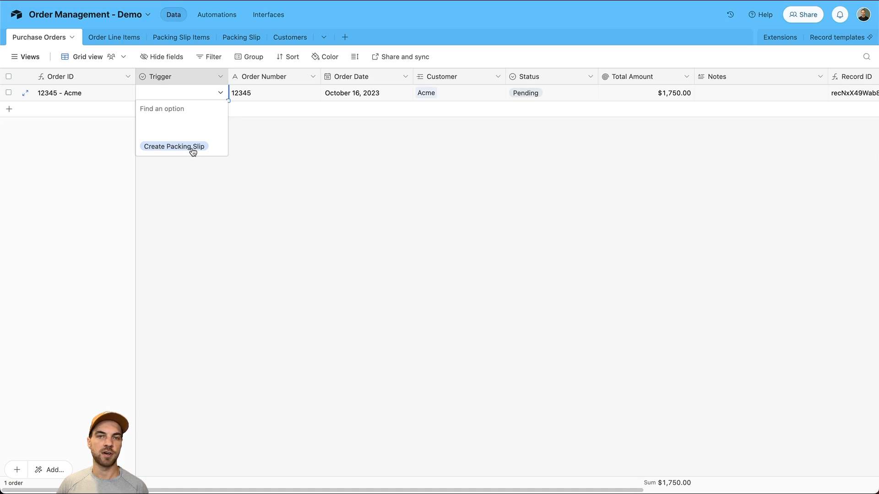
left_click(174, 146)
left_click(206, 158)
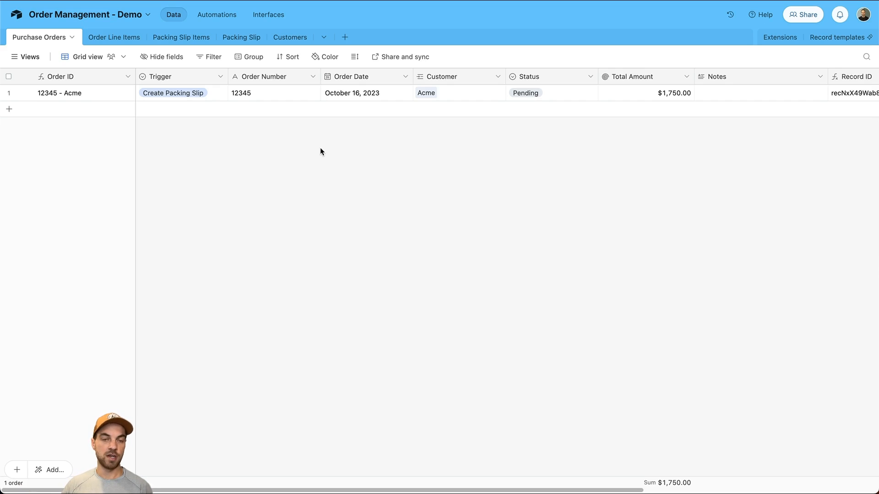
Review the trigger and actions of the Create Packing Slip automation, and return to the Purchase Orders table.
left_click(199, 15)
left_click_drag(434, 301, 434, 232)
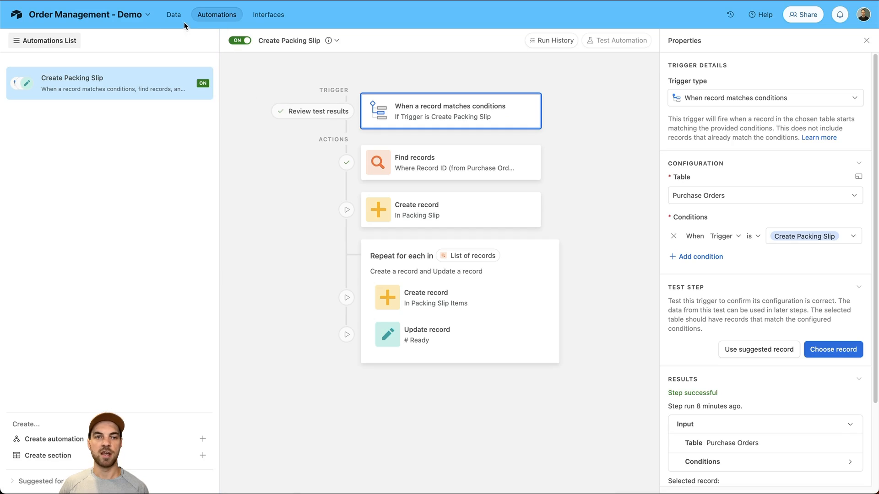
left_click(174, 15)
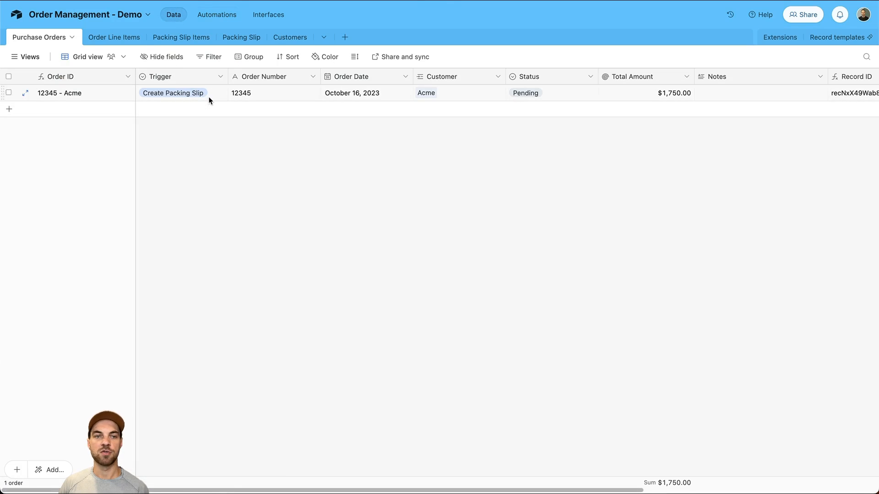
Inspect the automation's results in the Order Line Items, Packing Slip Items and Packing Slip tables.
left_click(117, 46)
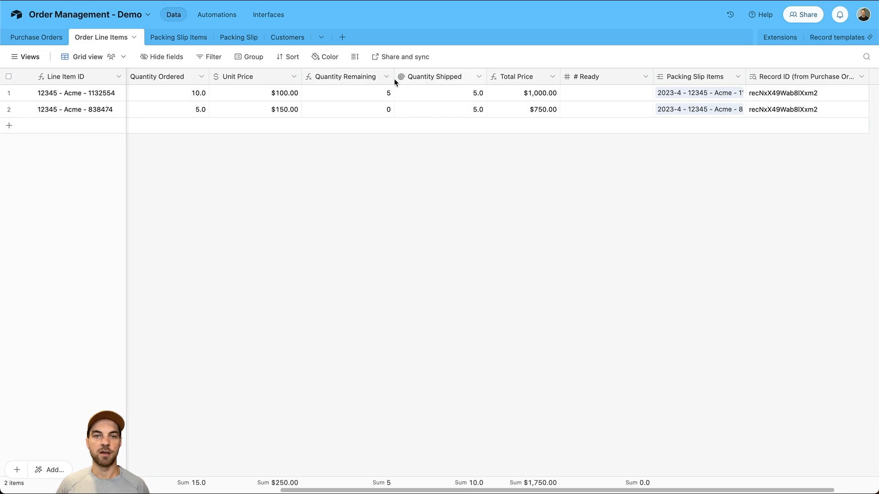
left_click(378, 109)
left_click(382, 90)
left_click(189, 37)
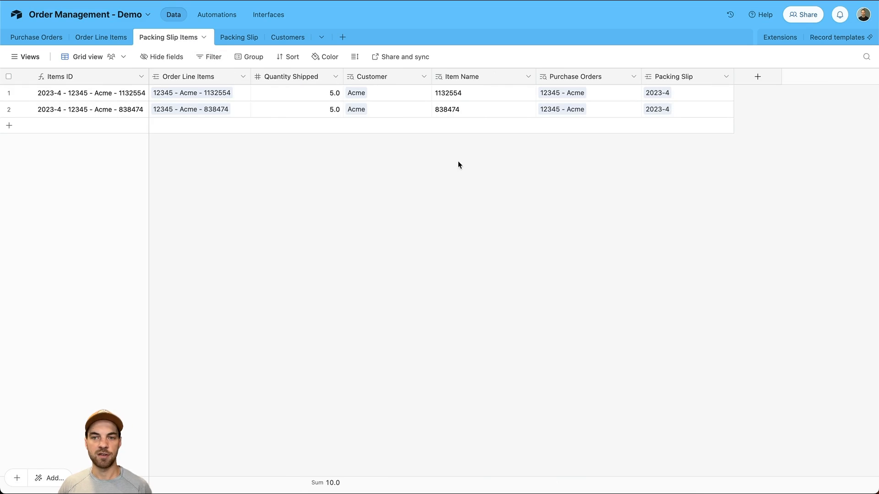
left_click(241, 38)
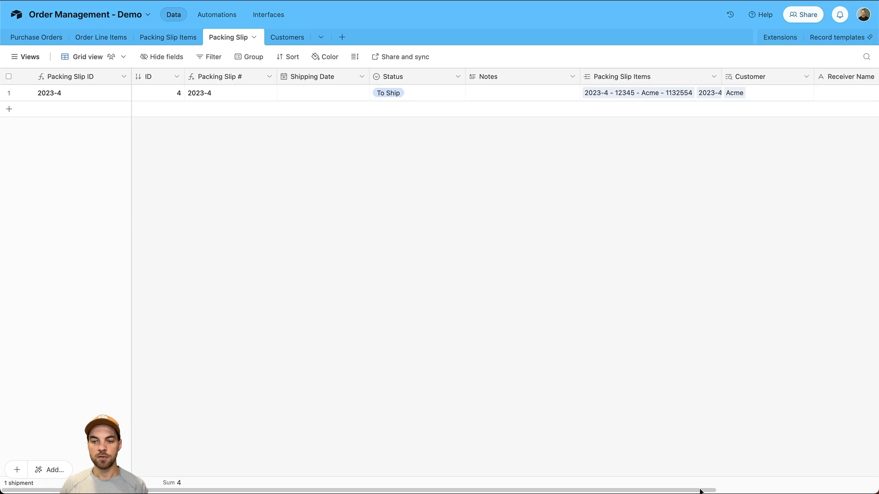
Switch to Fillout and start a new Airtable form in the DEMO workspace with the Dark theme and the InnerDev Connection account.
left_click_drag(712, 490, 878, 490)
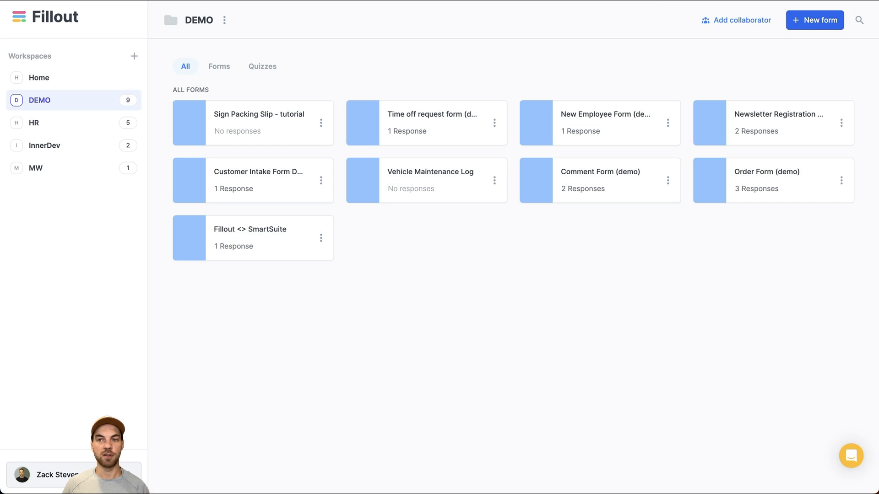
left_click(824, 24)
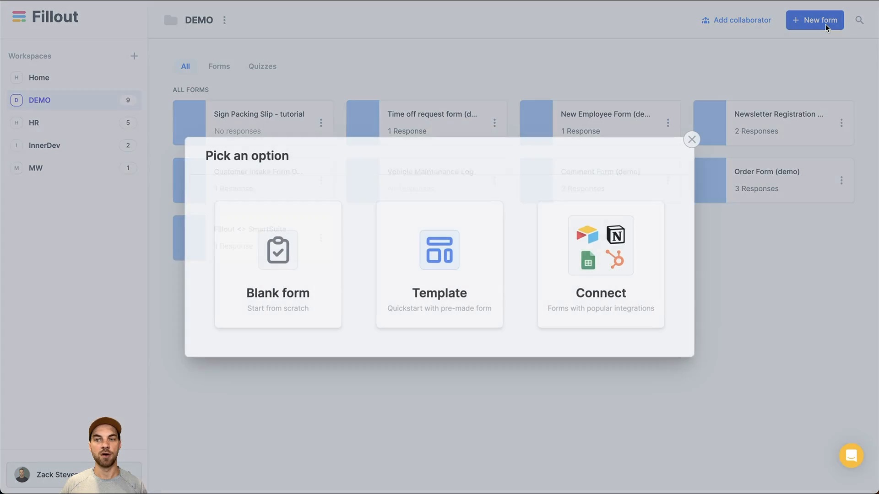
left_click(604, 247)
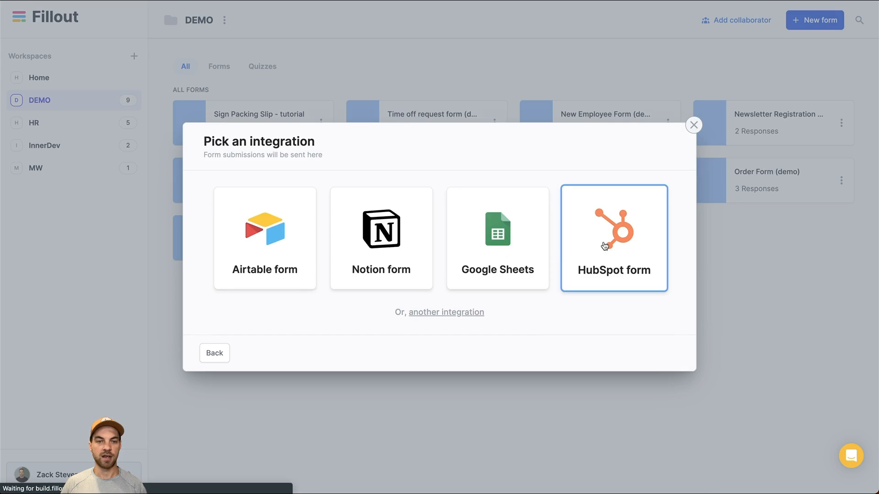
left_click(277, 251)
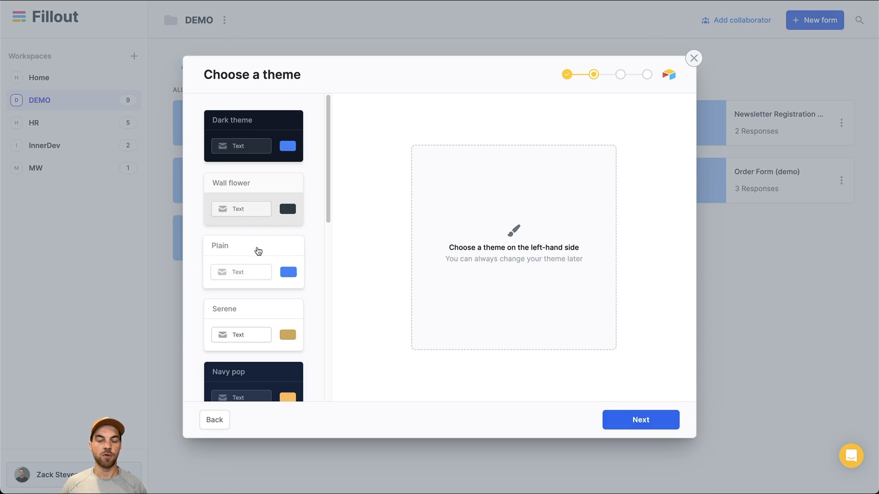
left_click(286, 144)
left_click(653, 422)
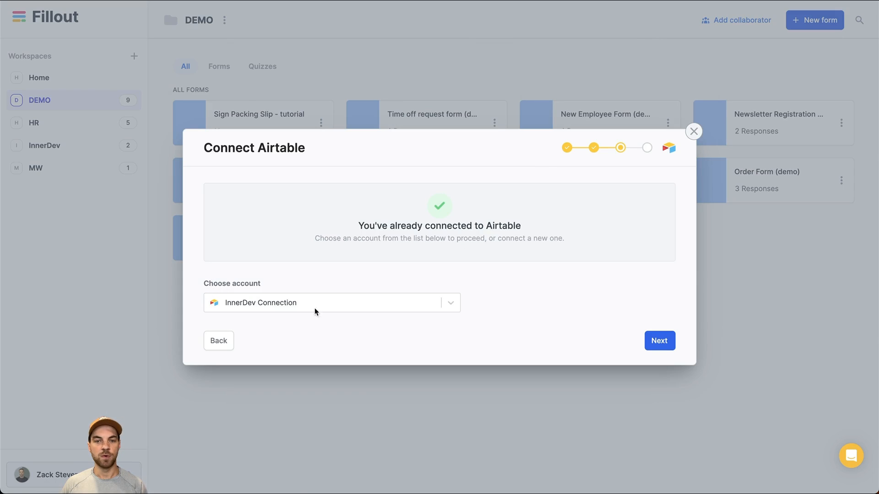
left_click(282, 308)
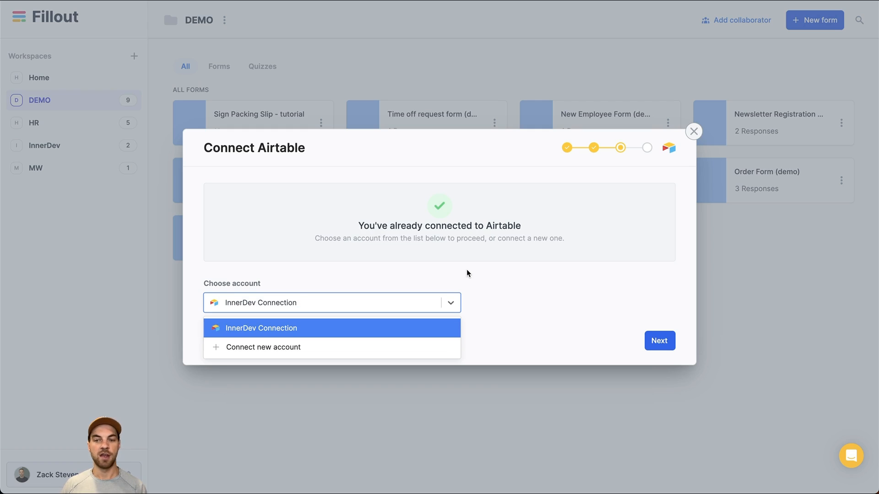
left_click(571, 333)
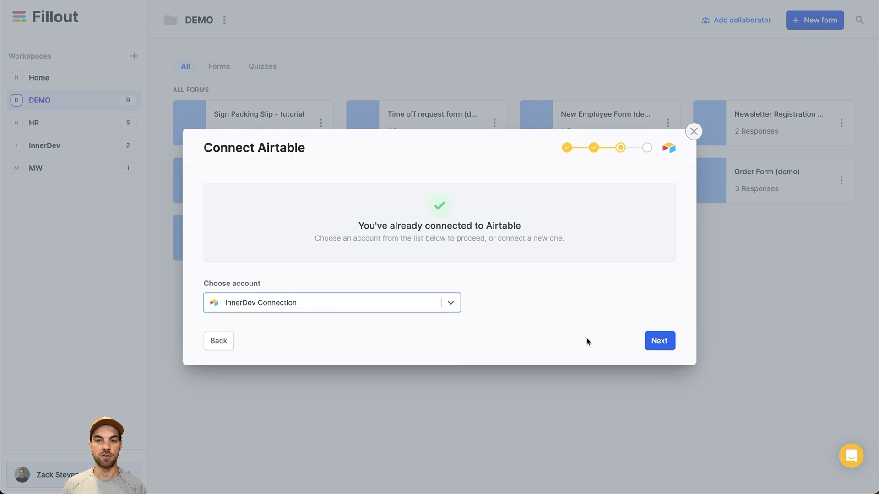
left_click(658, 340)
Create the form "Sign Packing Slip - tutorial", storing responses in the Packing Slips table of the Order Management - Tutorial base.
left_click(395, 228)
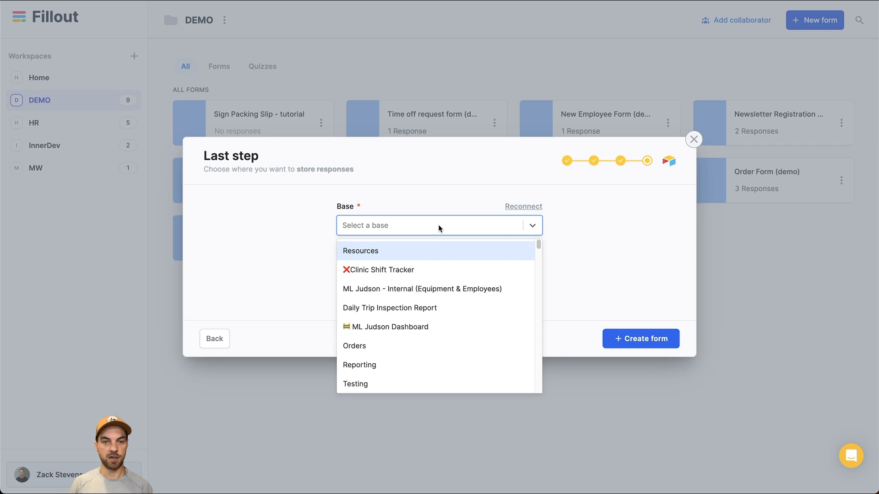
type("order")
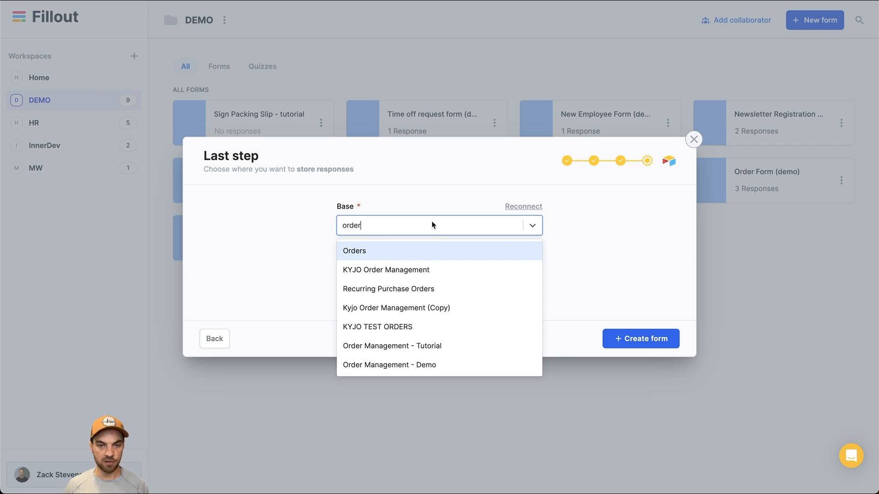
left_click(468, 350)
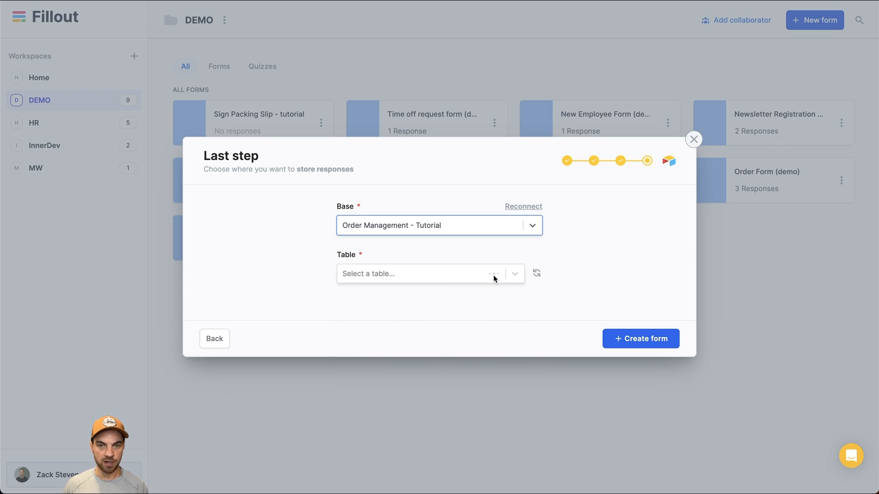
left_click(512, 277)
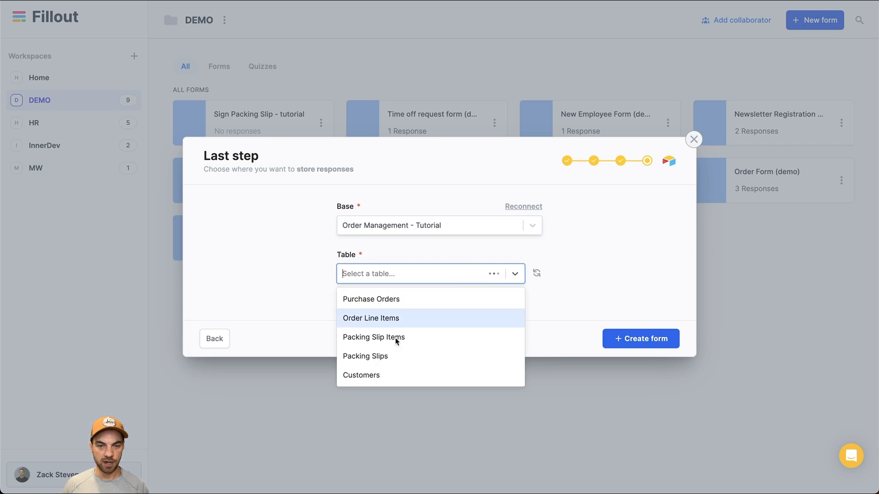
left_click(378, 359)
left_click(642, 346)
type("Sign Packing Slip - tutorial")
key("Return")
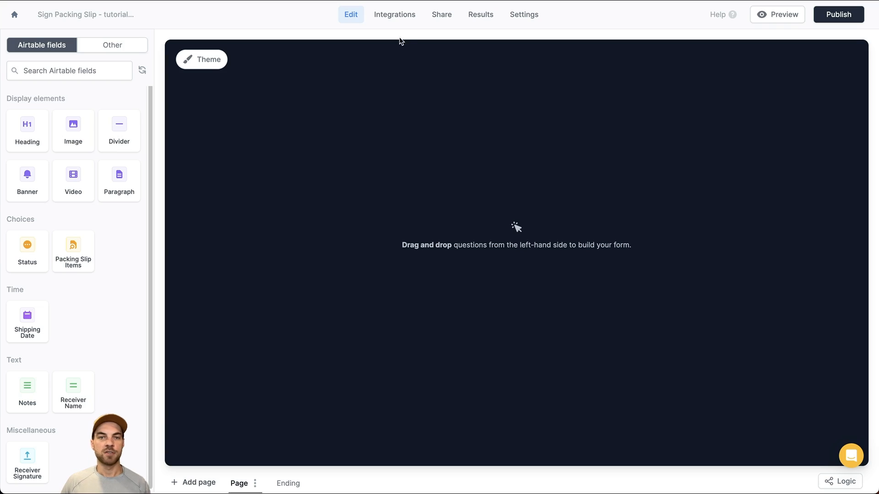
Change the form's Airtable integration to Update record, copy its link formula and save the integration.
left_click(388, 19)
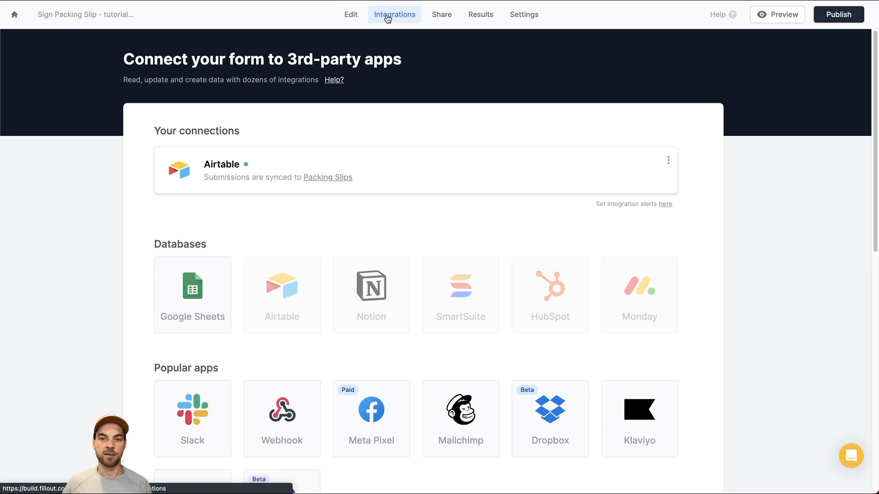
left_click(221, 169)
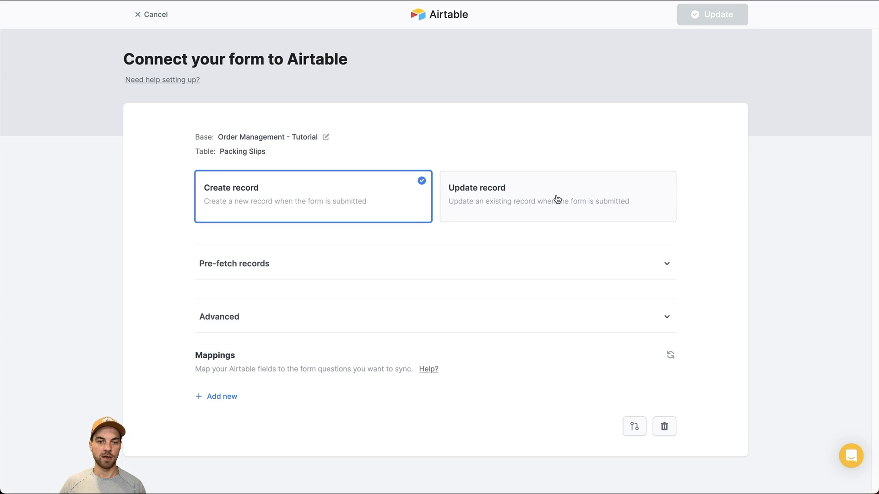
left_click(557, 199)
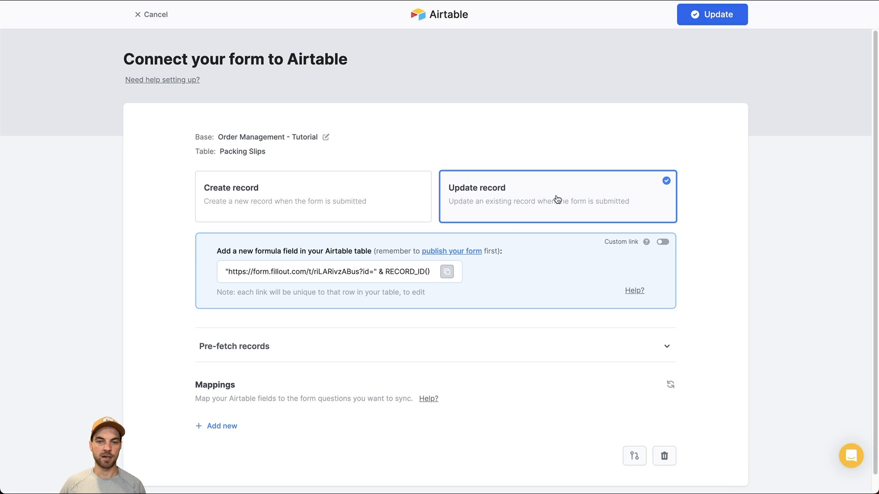
left_click(447, 273)
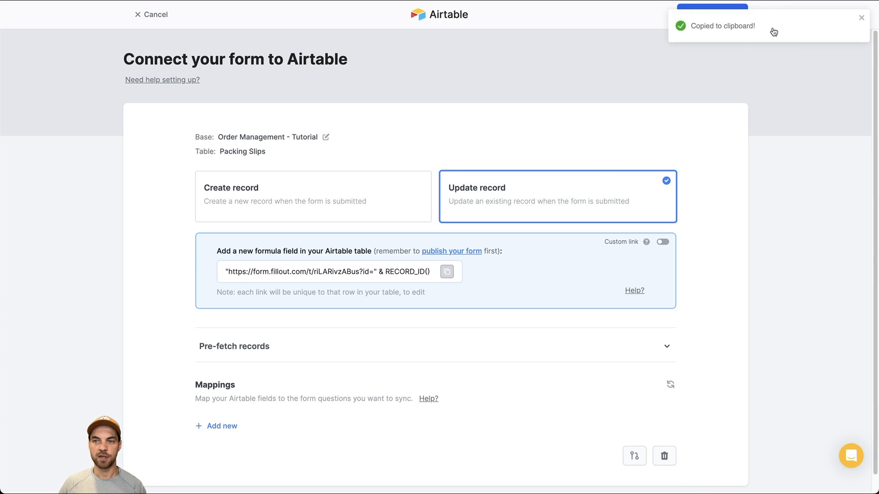
left_click(713, 15)
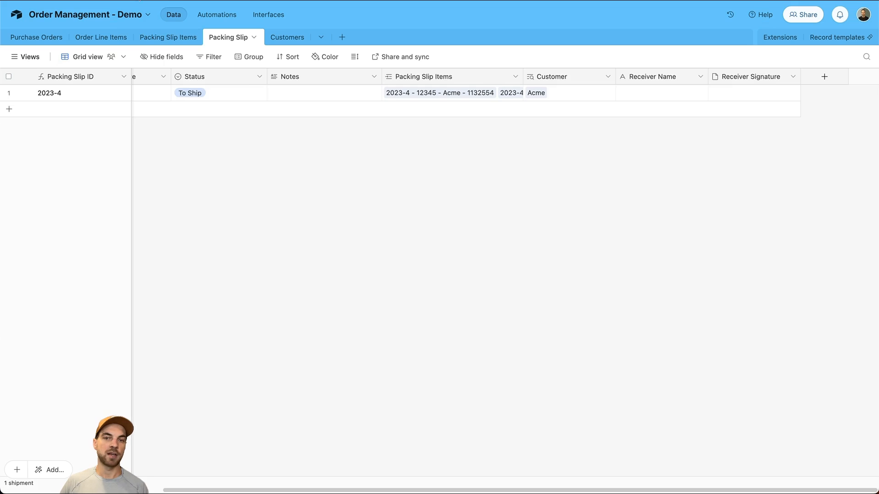
In Airtable's Packing Slip table, insert a formula field "Sign Packing Slip Link" after Customer, using the copied Fillout link formula with RECORD_ID().
right_click(560, 79)
left_click(564, 158)
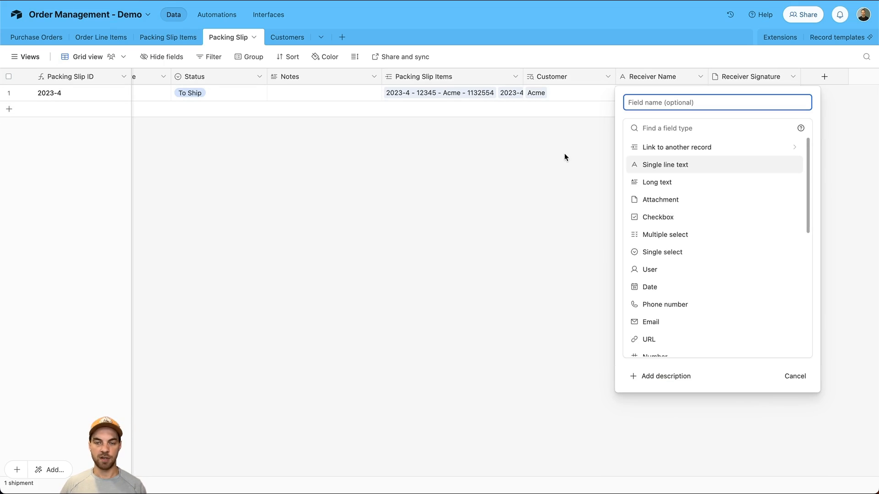
key("Tab")
type("form")
key("Return")
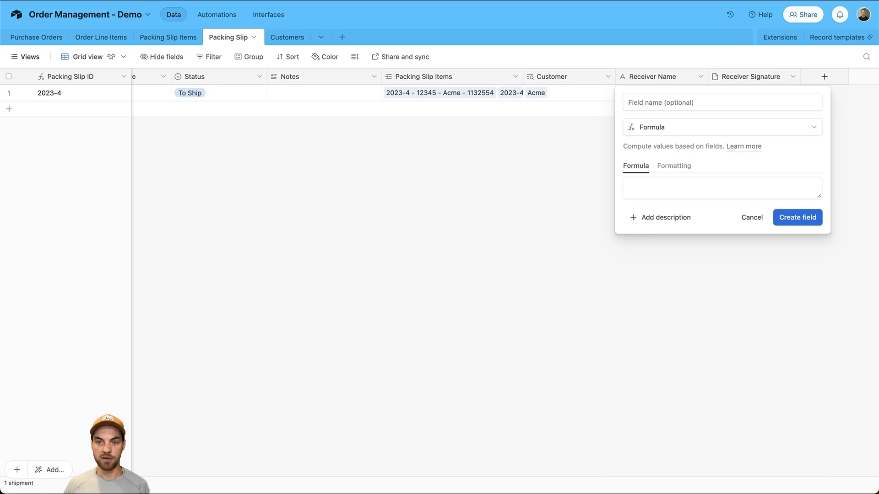
left_click(646, 194)
key("super+v")
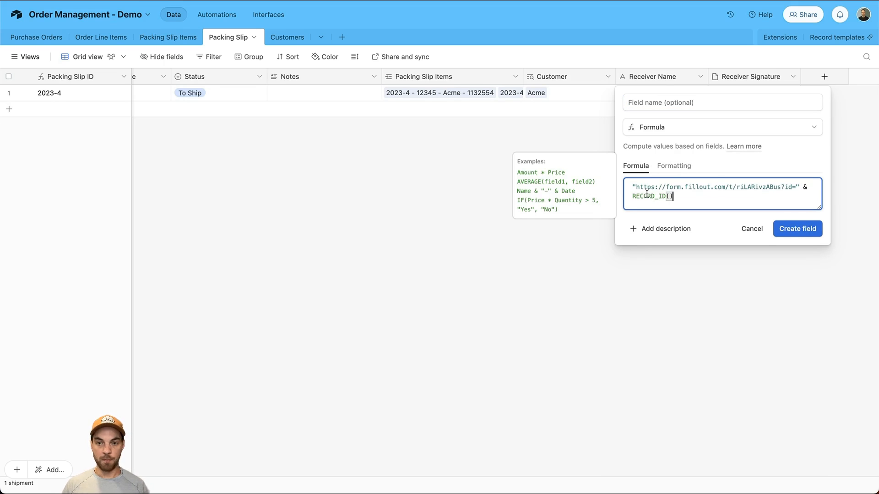
left_click(657, 99)
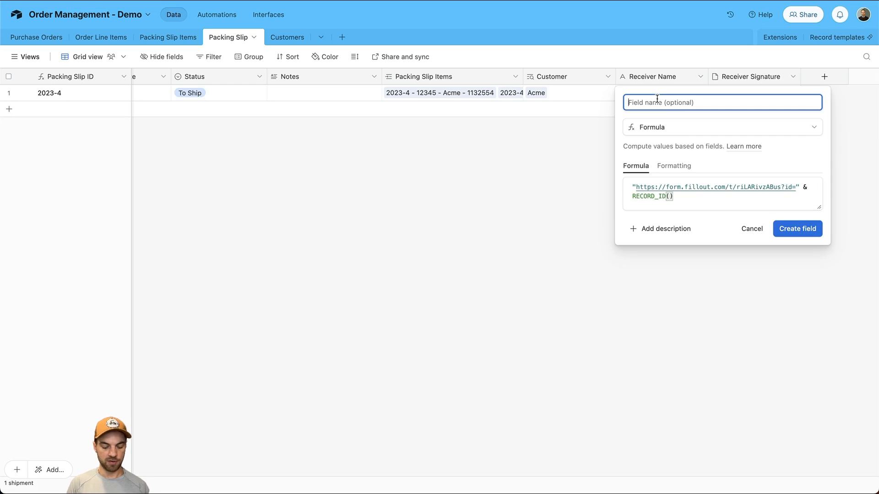
type("Sign Packing Sli")
Insert a button field "Sign Button" before Sign Packing Slip Link, with the label Sign and the Light green style.
right_click(639, 76)
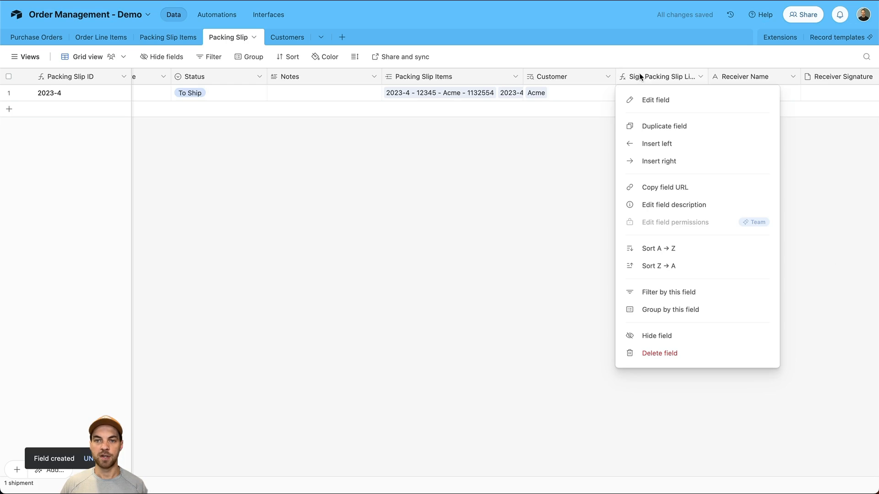
left_click(658, 144)
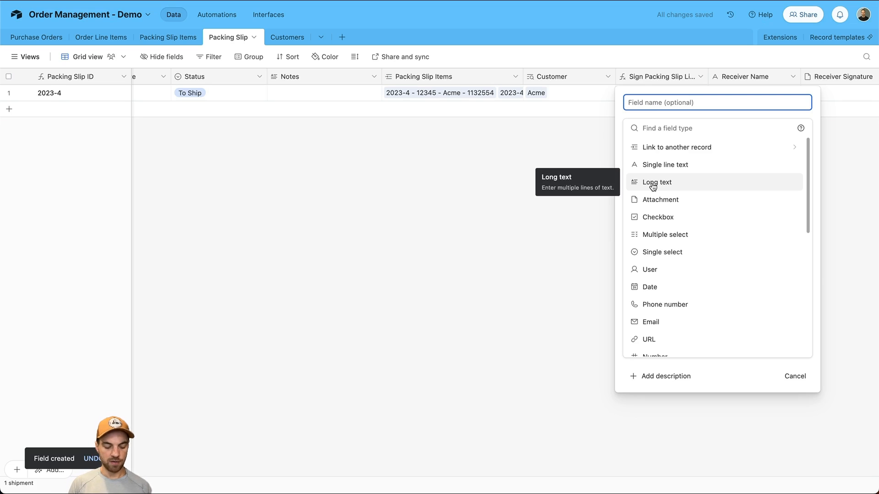
type("Sign Button")
key("Tab")
type("butt")
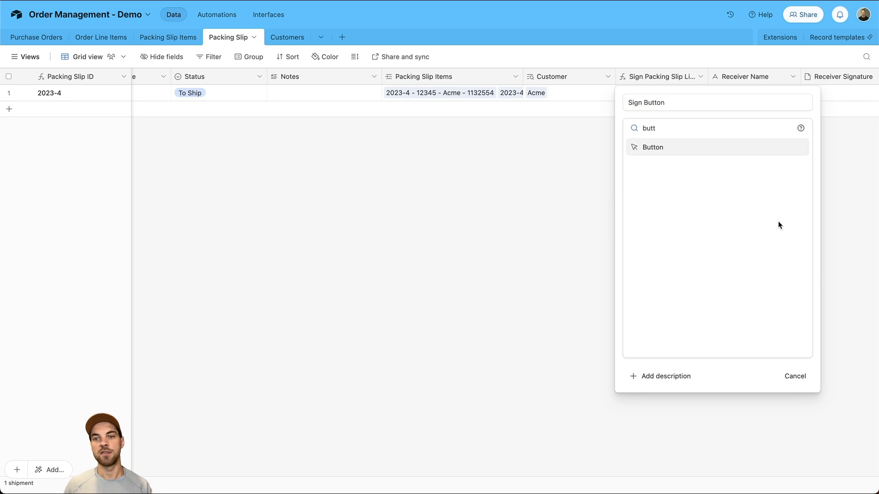
left_click(663, 151)
left_click(663, 182)
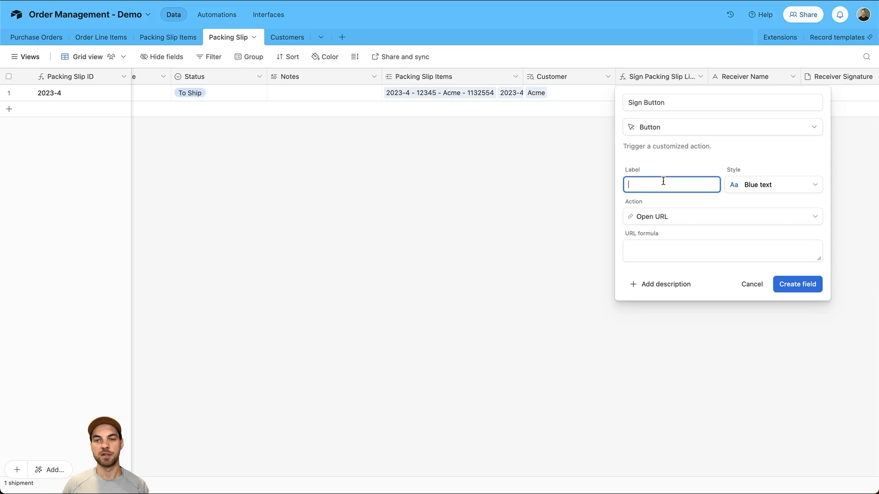
type("Sign")
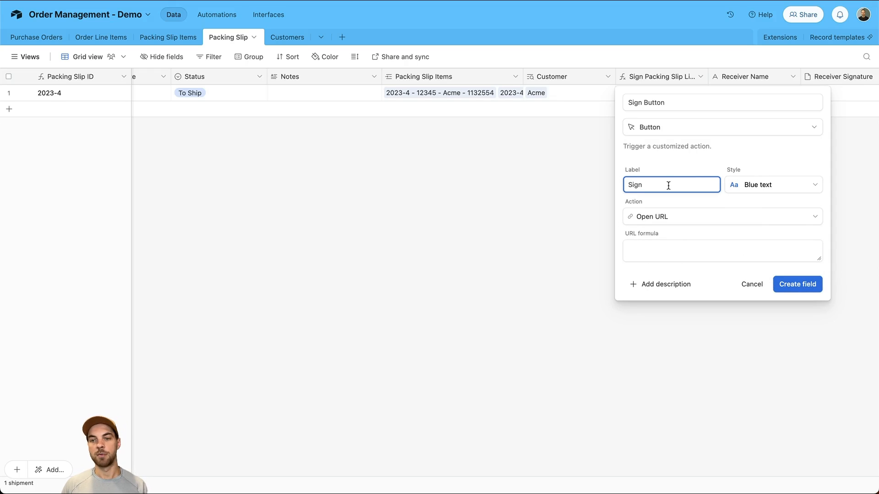
left_click(756, 183)
left_click(685, 230)
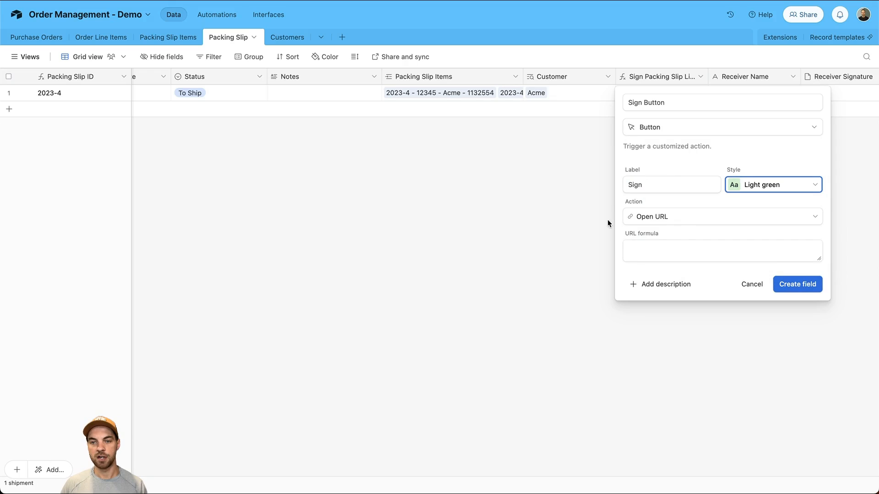
Set the button's URL formula to {Sign Packing Slip Link} and create the field.
left_click(653, 257)
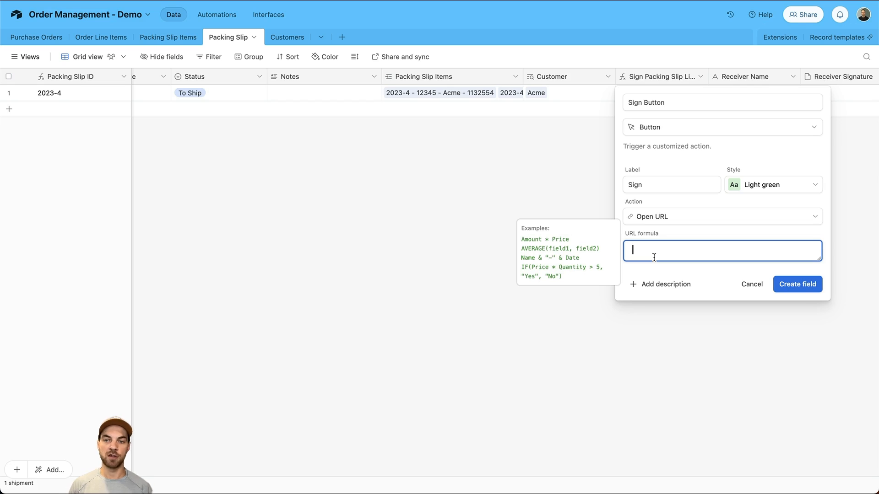
type("sign")
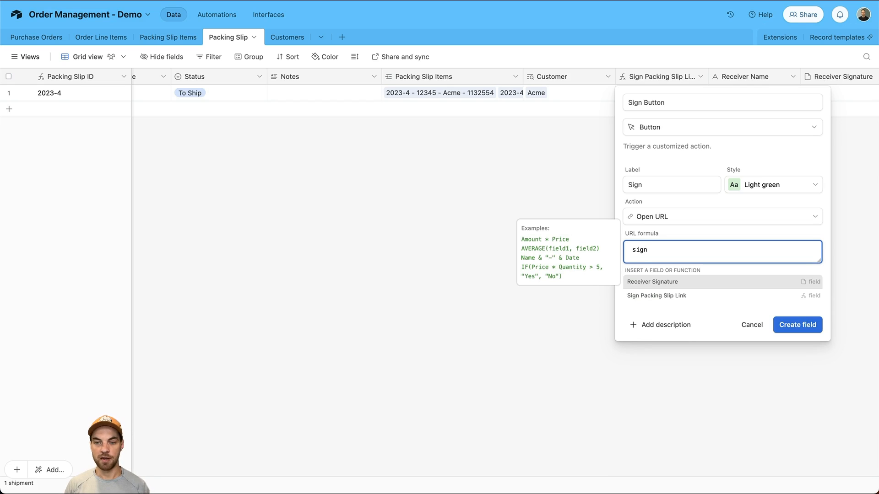
key("Down")
key("Return")
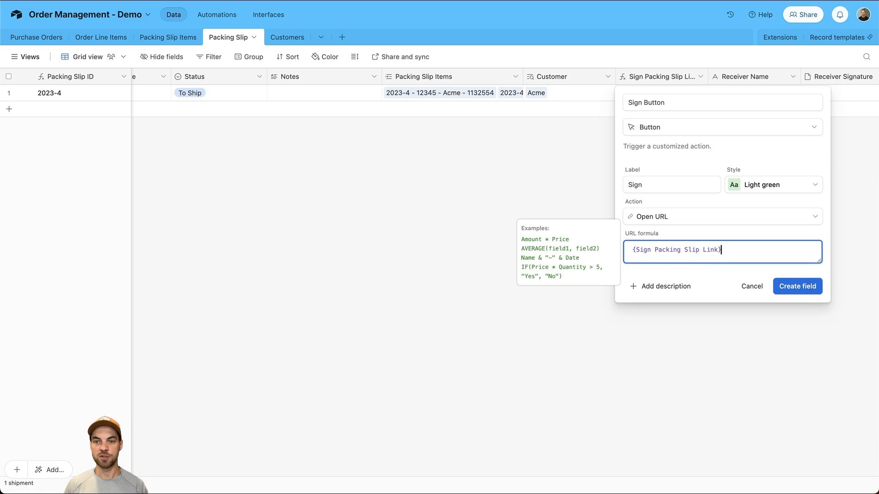
left_click(801, 287)
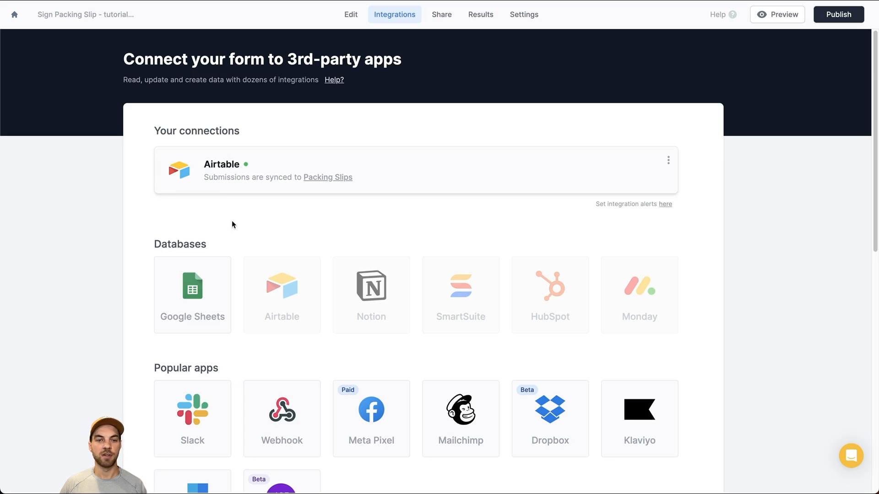
Return to editing the Fillout form, refresh its Airtable fields, and add the Shipping Date and Receiver Name questions.
scroll(232, 222, "down", 2)
scroll(526, 103, "up", 2)
left_click(350, 14)
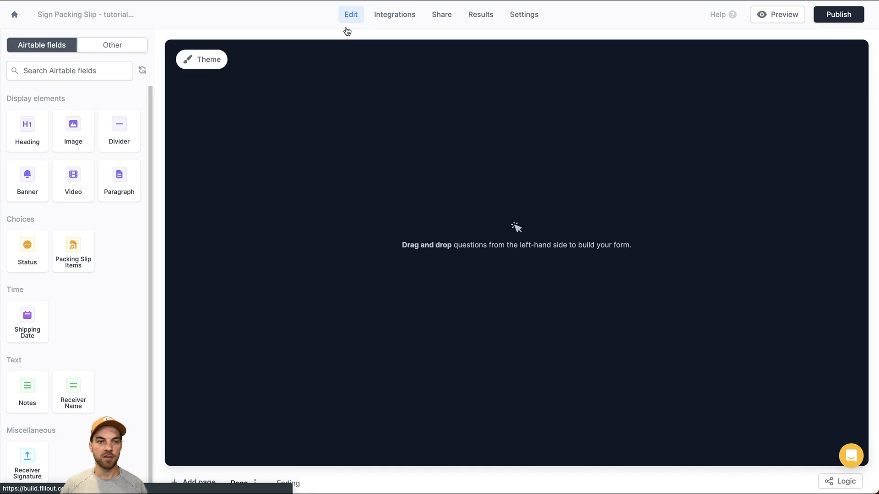
left_click(142, 70)
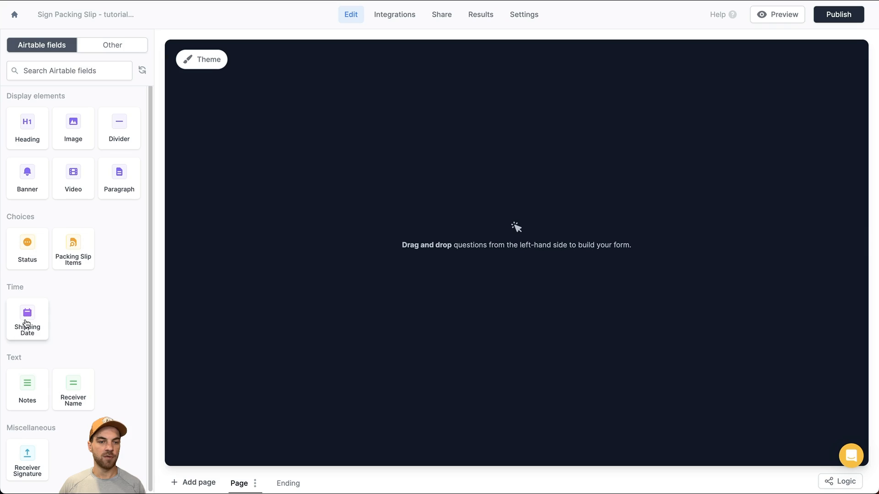
left_click(26, 321)
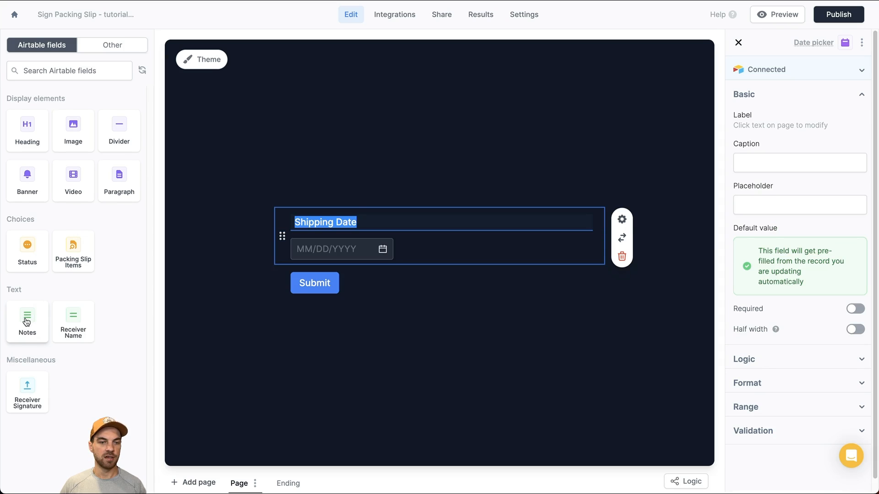
left_click(75, 316)
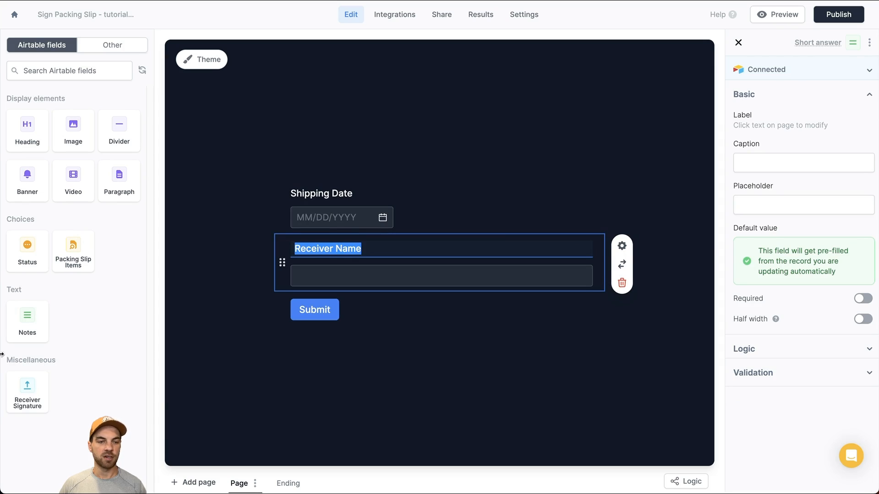
Add a Signature question below Receiver Name and connect it to the Receiver Signature field.
left_click(124, 50)
left_click(75, 73)
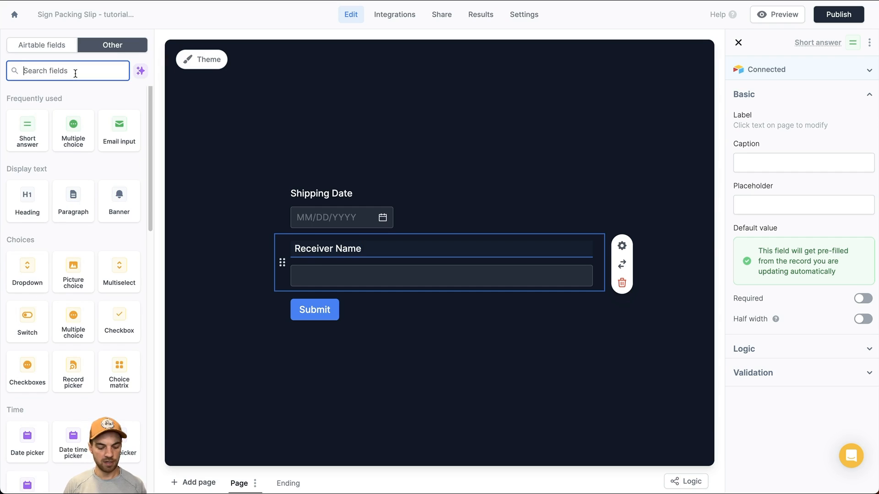
type("sign")
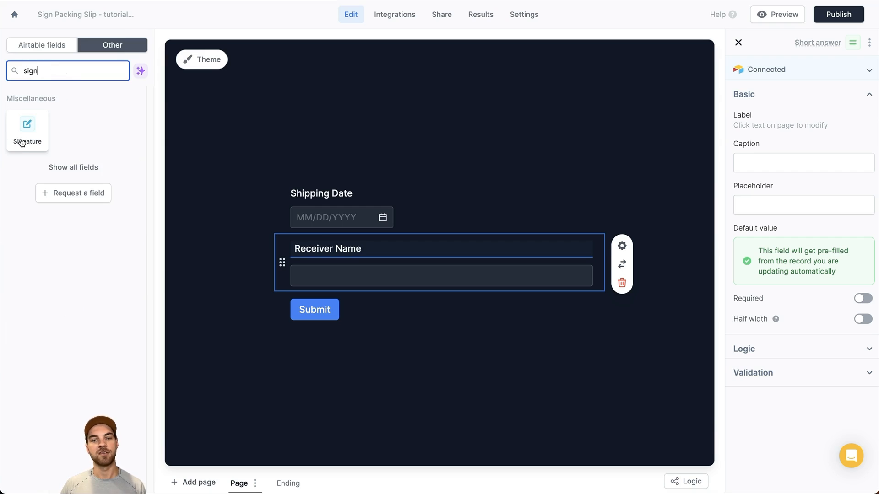
left_click(21, 142)
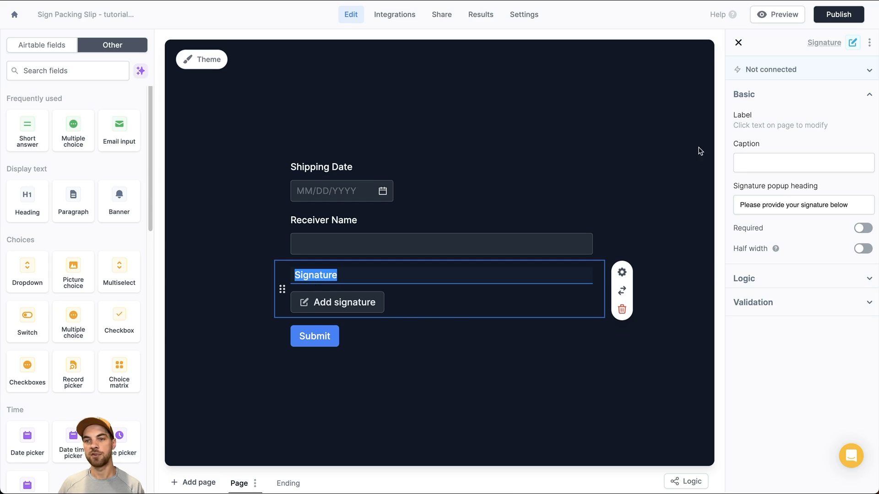
left_click(778, 73)
left_click(784, 113)
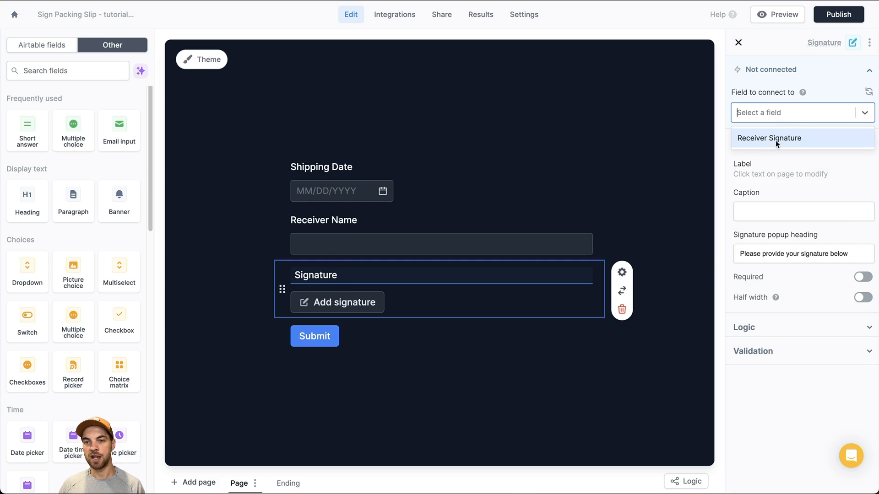
left_click(784, 139)
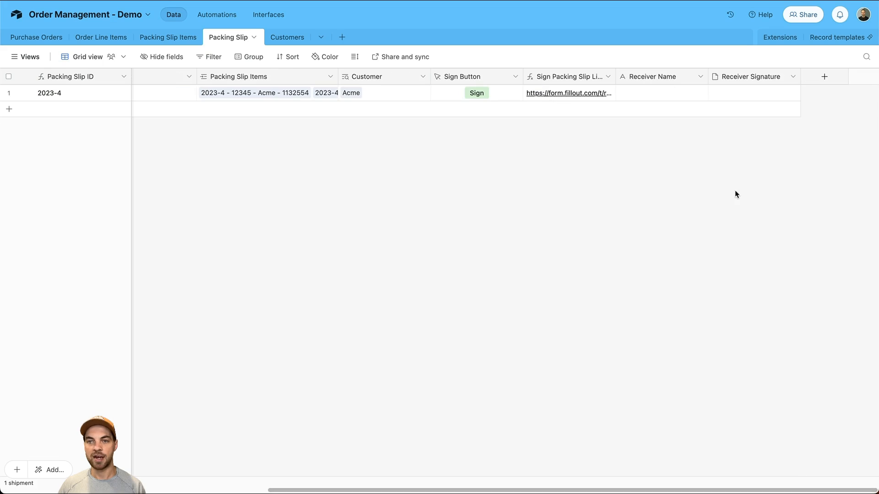
Make the Shipping Date and Receiver Name questions required.
left_click(383, 162)
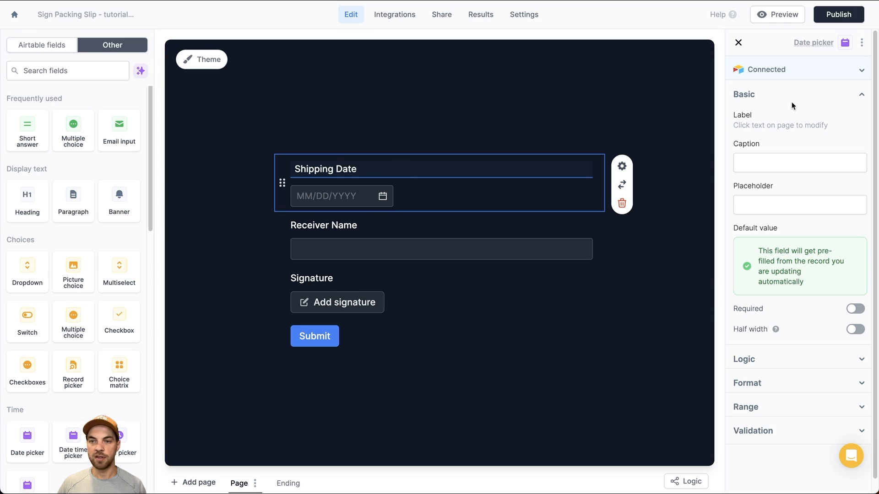
left_click(806, 70)
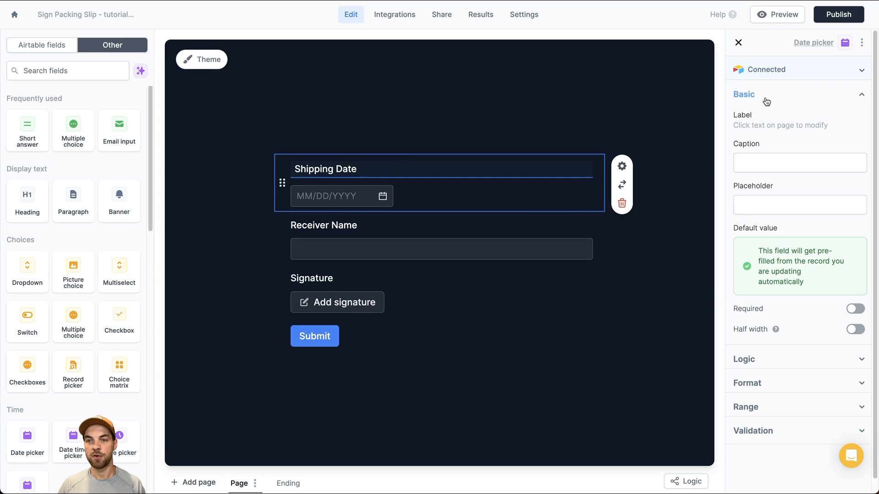
left_click(511, 239)
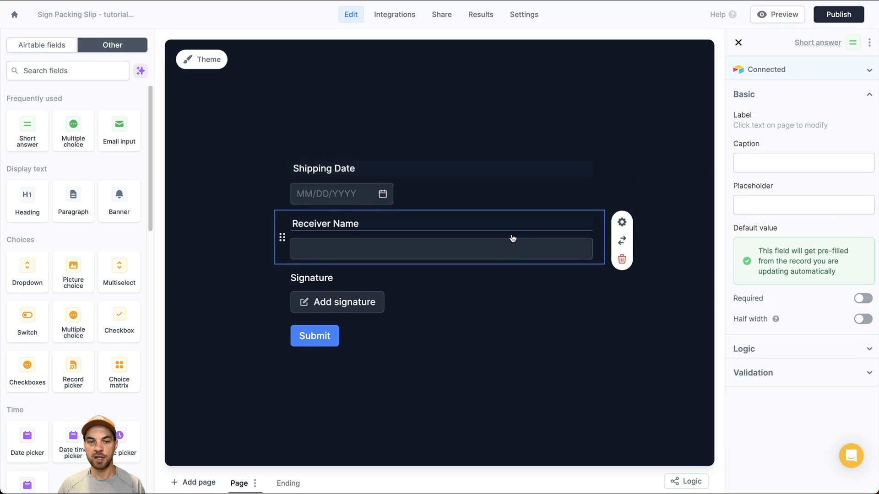
left_click(384, 102)
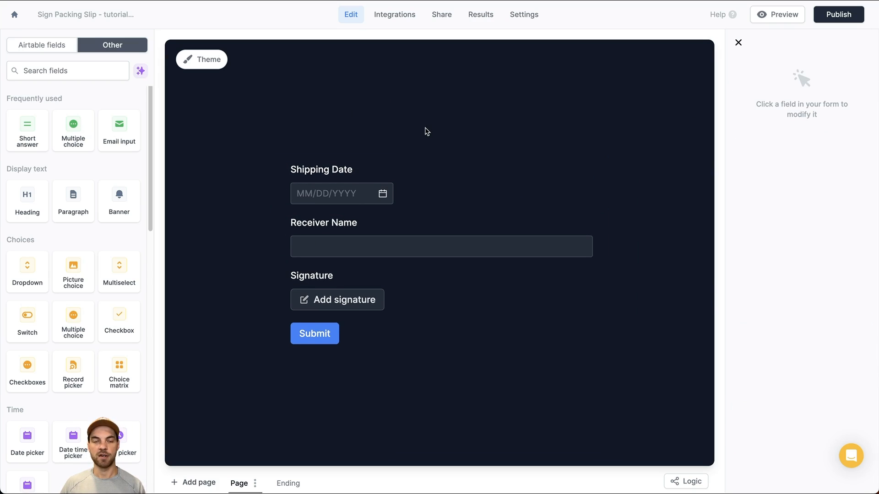
left_click(355, 169)
left_click(854, 309)
left_click(391, 230)
left_click(860, 299)
left_click(414, 119)
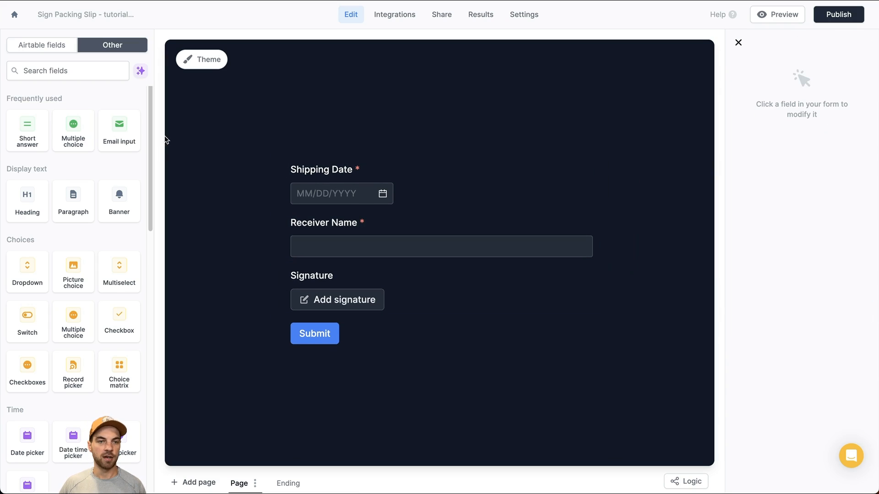
Add a paragraph above Shipping Date that references the updating record's Packing Slip Number, and publish the form.
left_click_drag(72, 196, 296, 137)
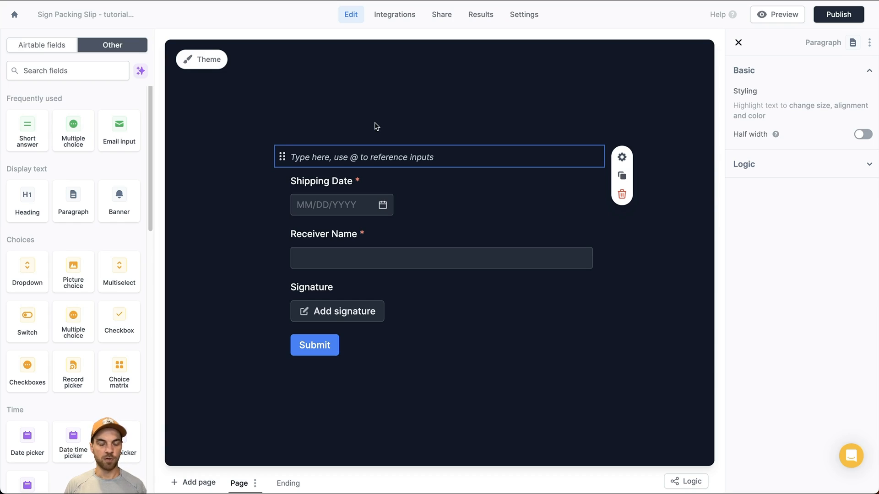
type("@")
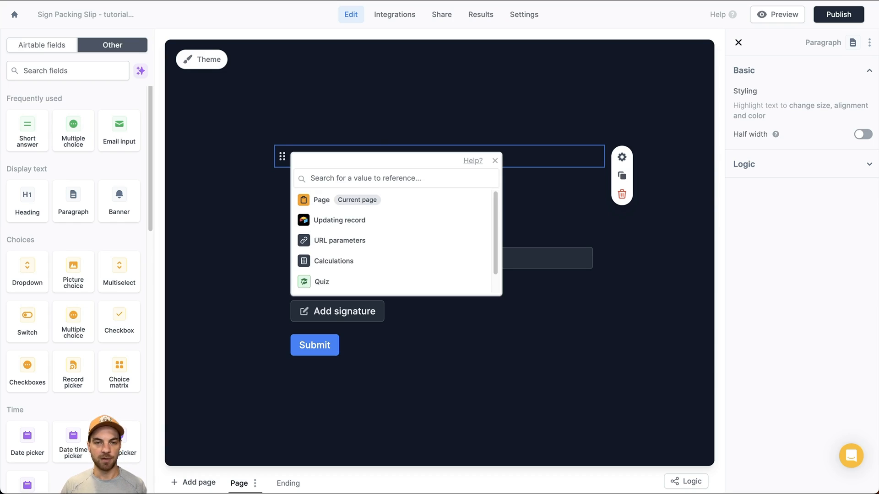
left_click(495, 161)
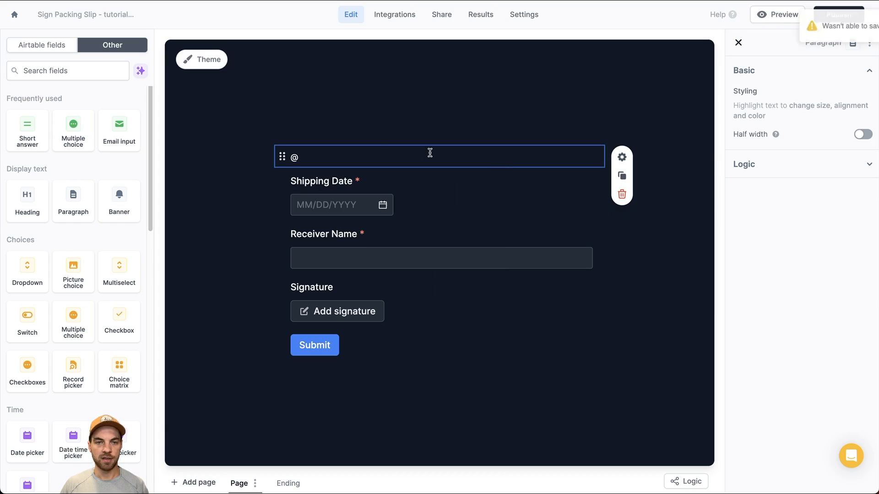
key("BackSpace")
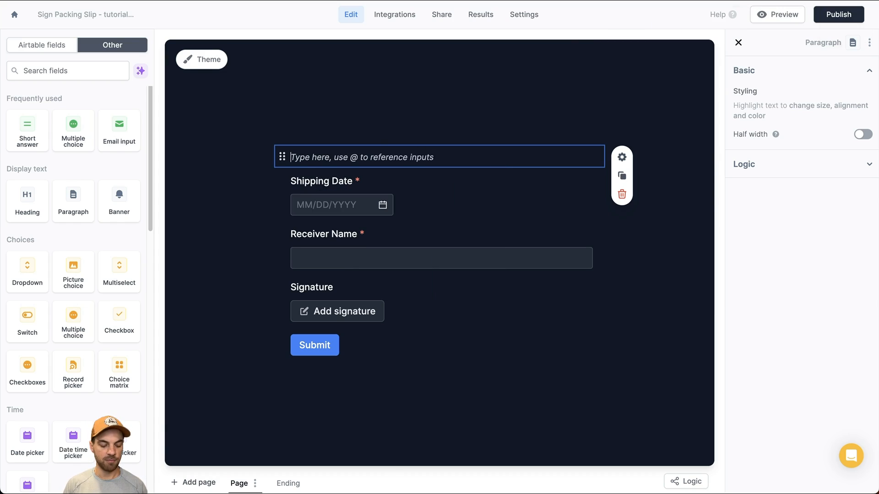
type("@")
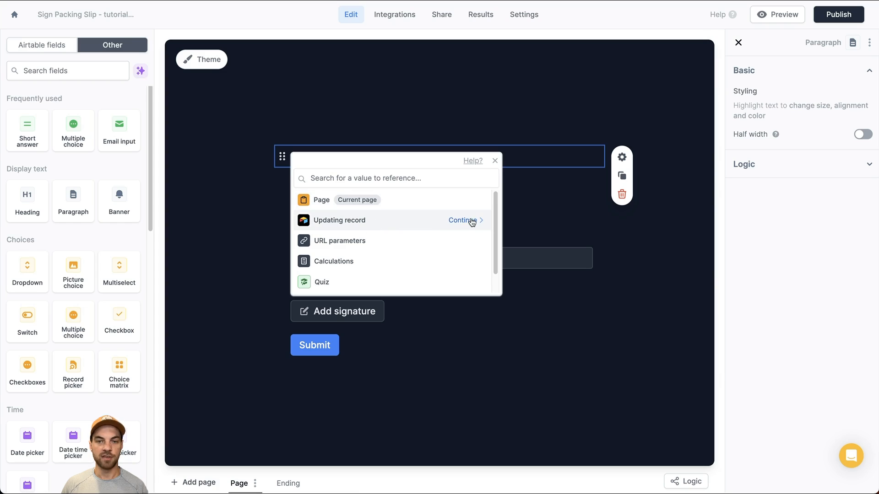
left_click(473, 221)
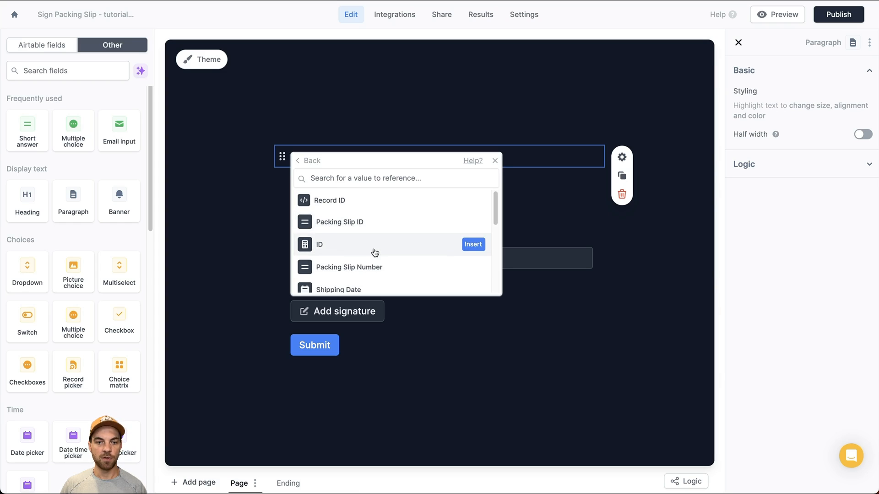
scroll(375, 252, "down", 1)
left_click(477, 254)
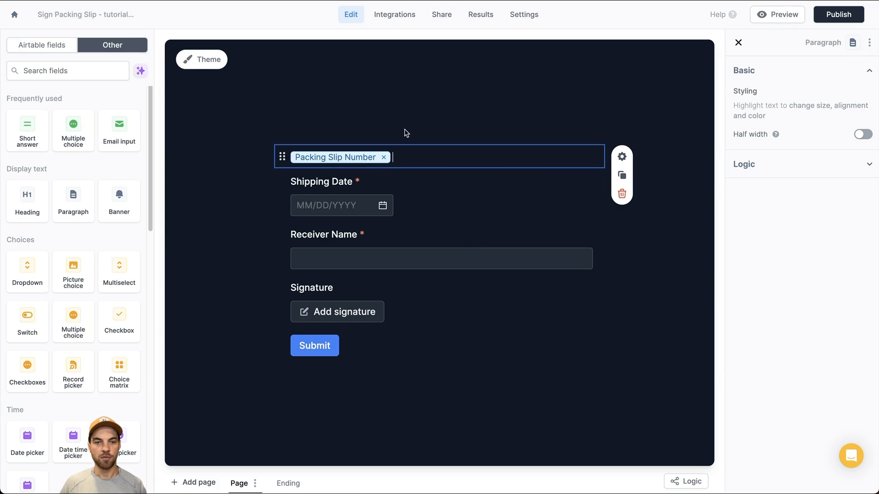
left_click(829, 16)
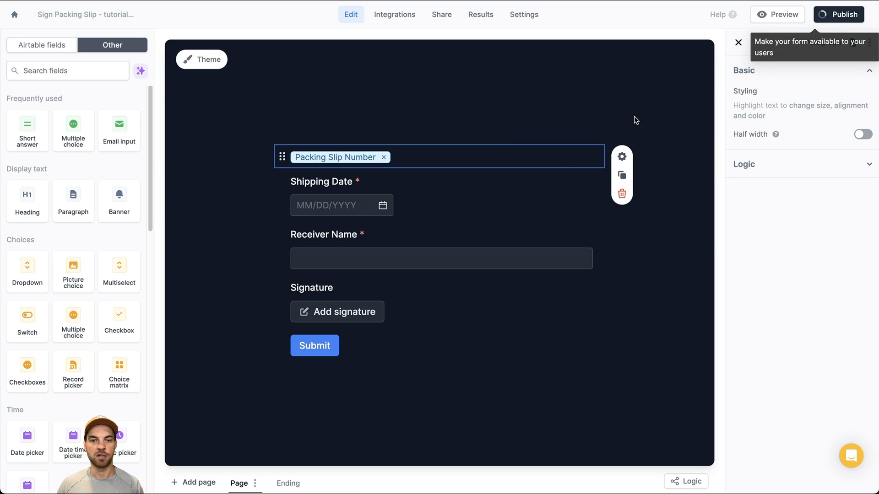
On the form's ending page, turn off confetti and change the title to "Signature Complete".
left_click(287, 484)
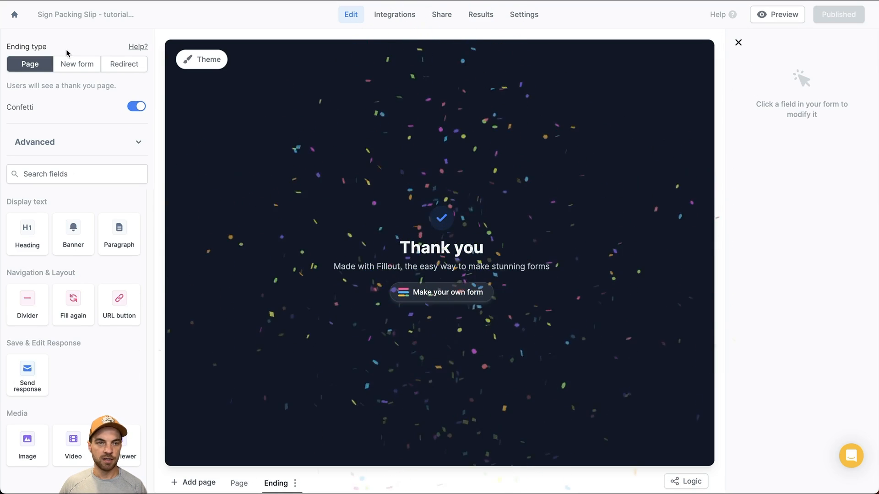
left_click(140, 108)
left_click(491, 250)
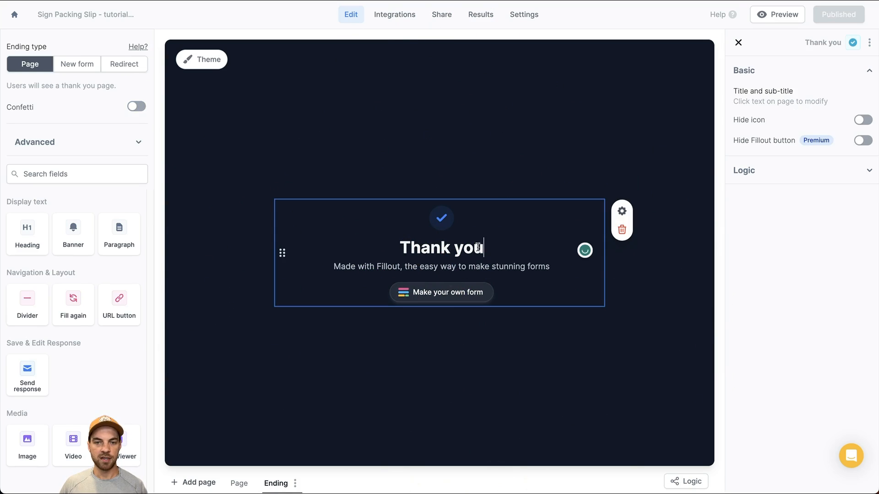
left_click_drag(492, 251, 396, 250)
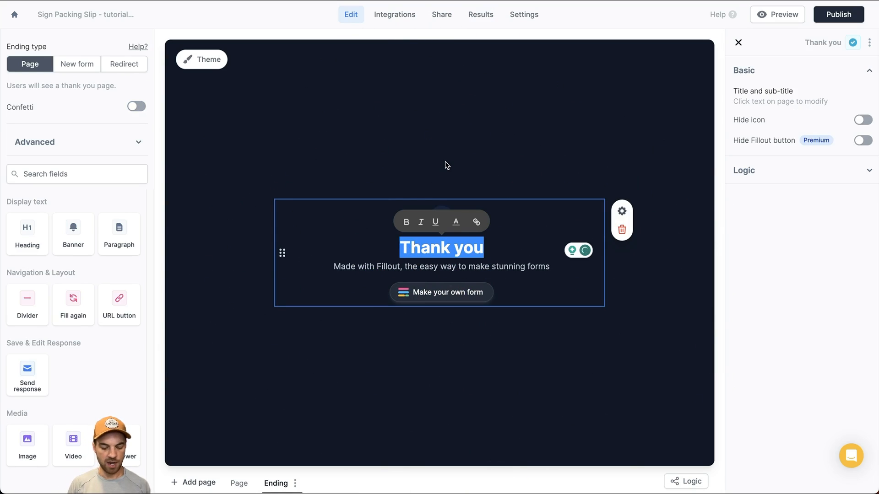
type("Signa")
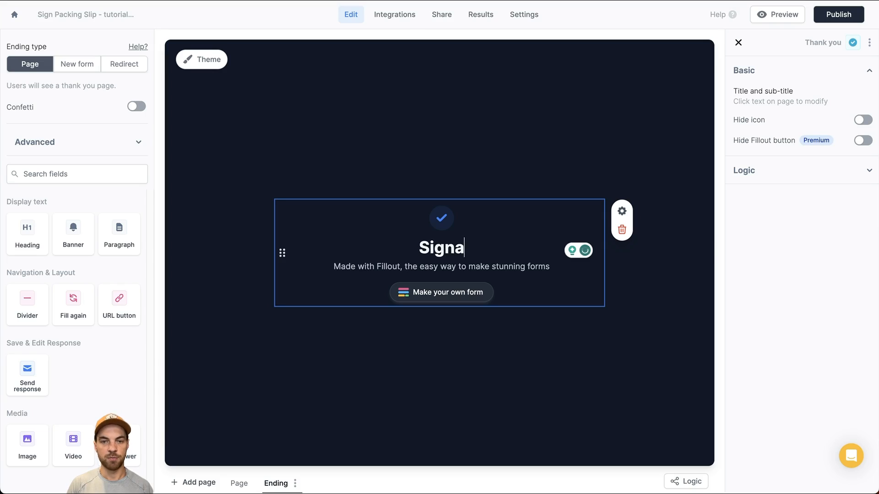
type("ture Complete")
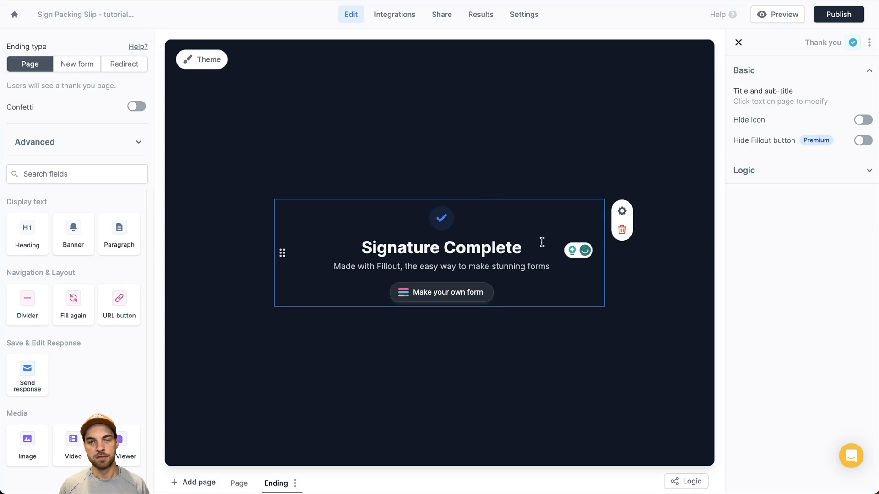
Remove the ending page's subtitle and hide its Fillout button, publishing the updated form.
left_click_drag(551, 267, 333, 268)
key("BackSpace")
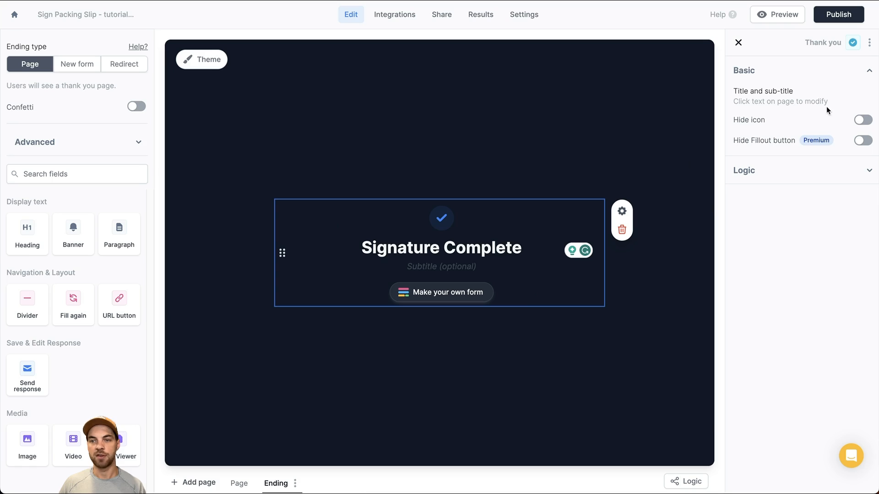
left_click(863, 141)
left_click(448, 138)
left_click(839, 14)
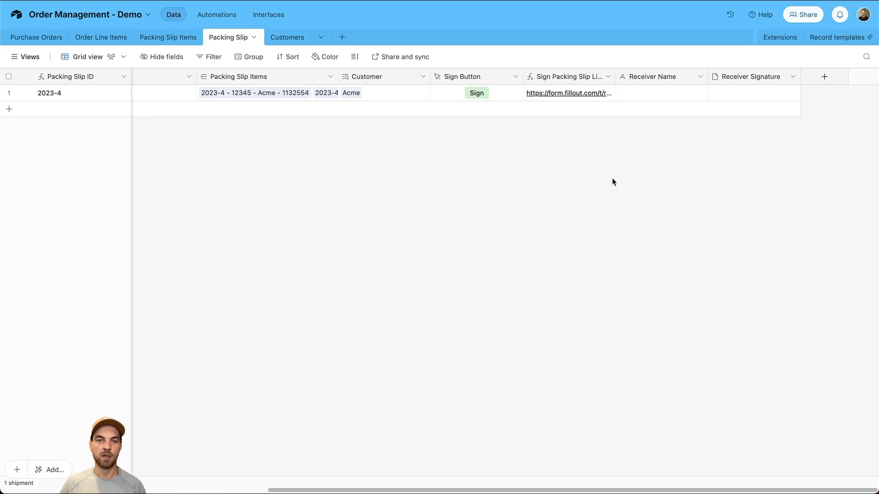
Open the signing form from Airtable's packing slip 2023-4 and submit it with shipping date 10/16/2023, the receiver's name and a drawn signature.
left_click_drag(331, 492, 298, 483)
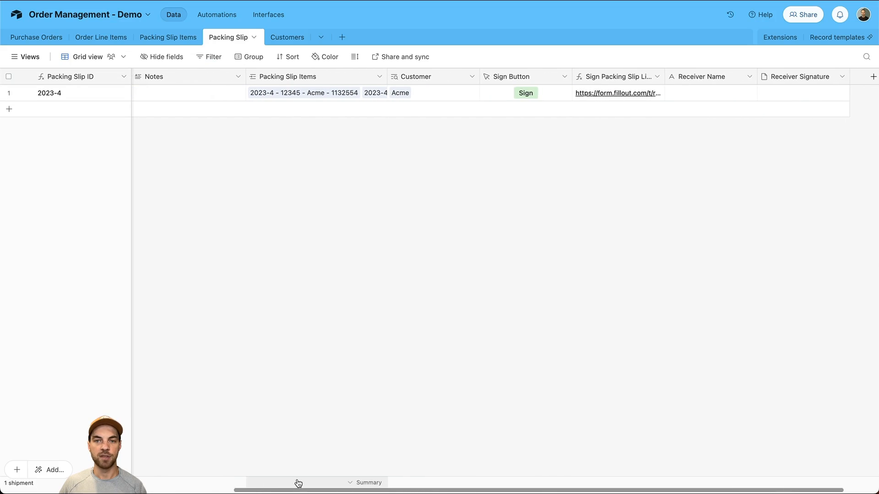
left_click(525, 93)
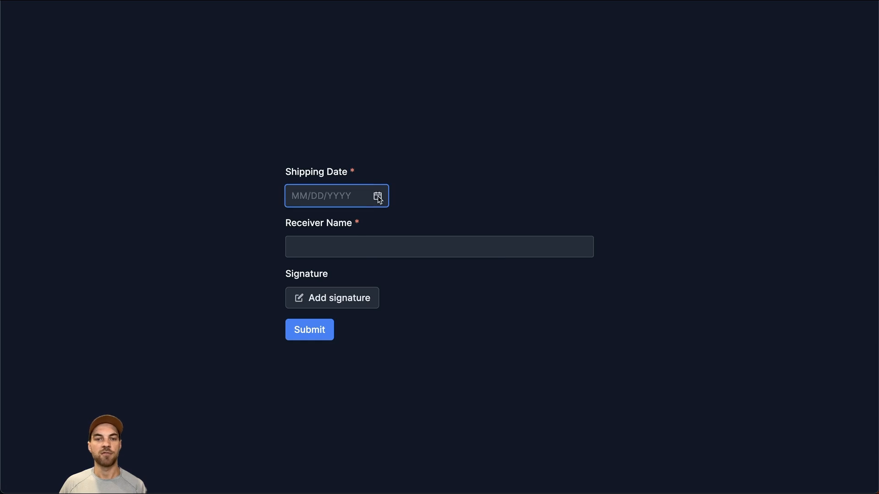
left_click(378, 197)
left_click(357, 357)
left_click(393, 242)
type("Bob")
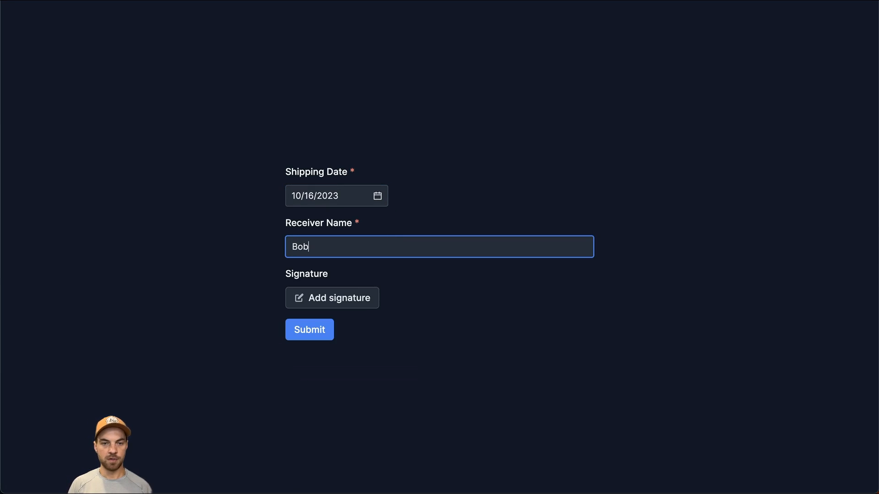
left_click(366, 308)
left_click_drag(378, 120, 450, 130)
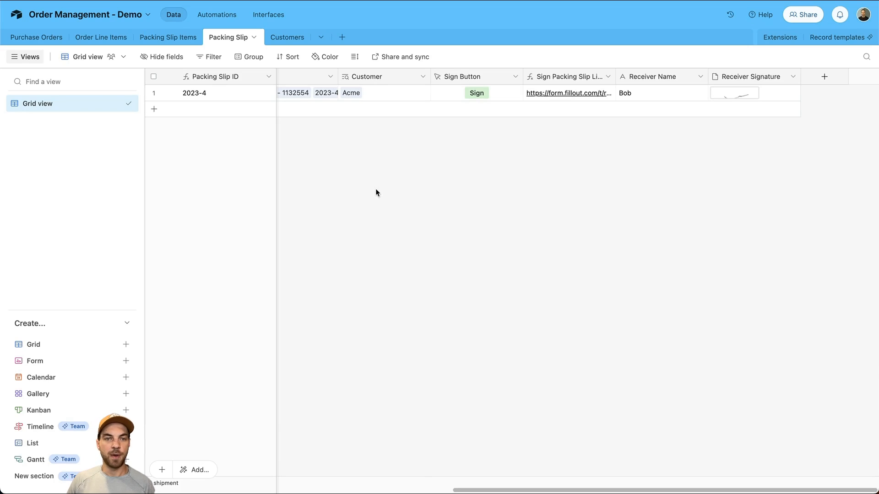
Review the expanded packing slip 2023-4 record, checking its Shipping Date, Receiver Name and Receiver Signature.
left_click(171, 93)
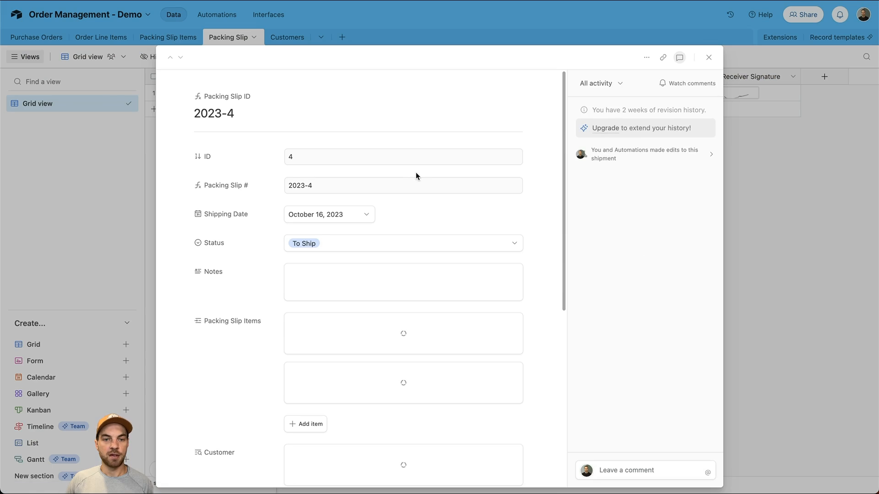
scroll(391, 157, "down", 3)
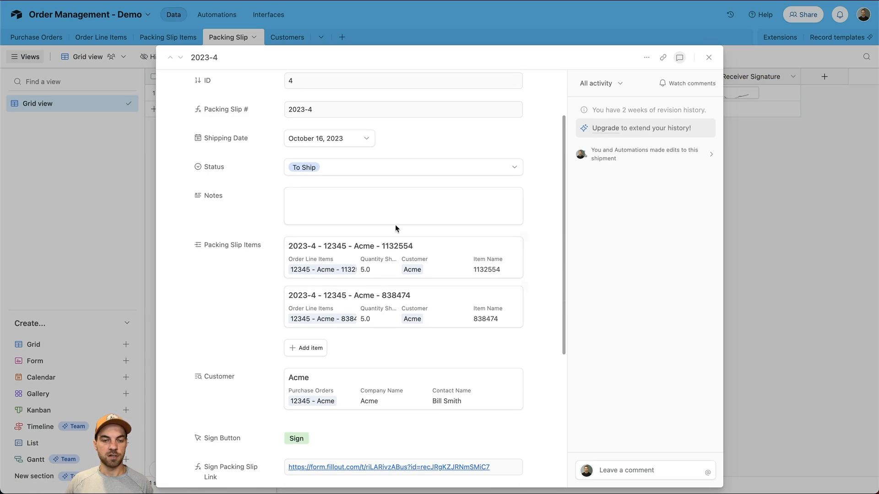
scroll(391, 233, "down", 8)
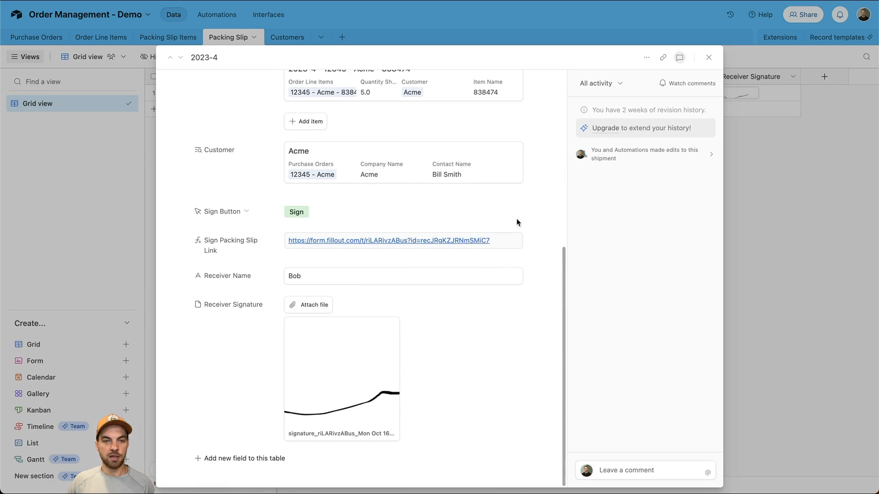
left_click_drag(320, 277, 287, 274)
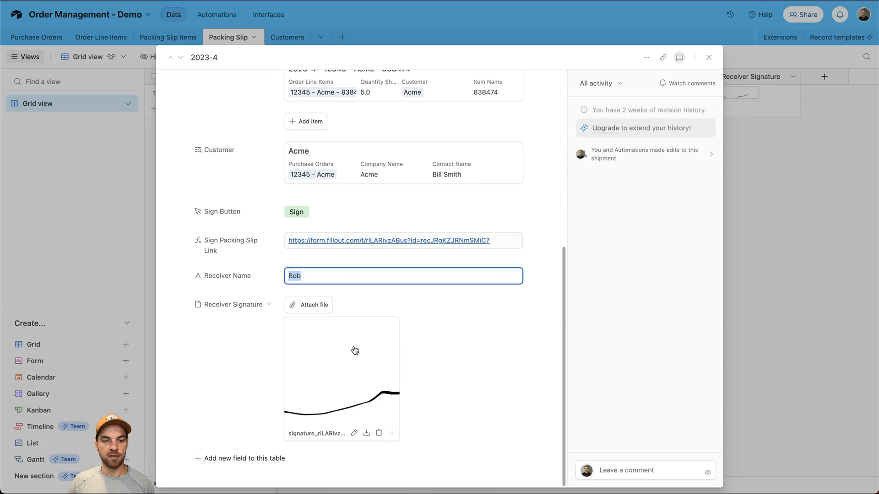
left_click(345, 357)
key("Escape")
scroll(404, 274, "up", 8)
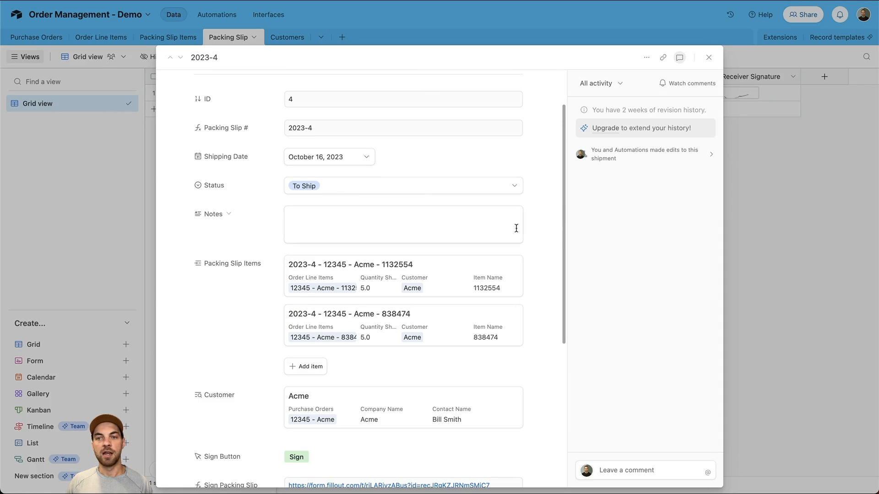
left_click(708, 57)
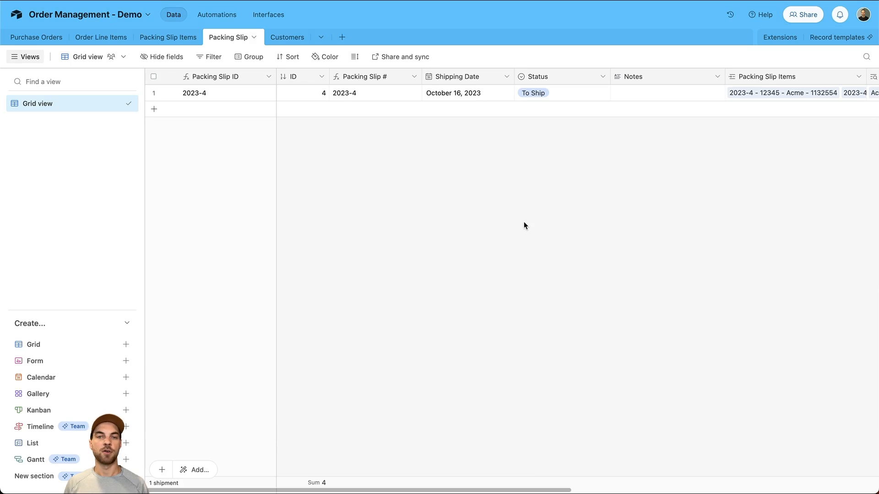